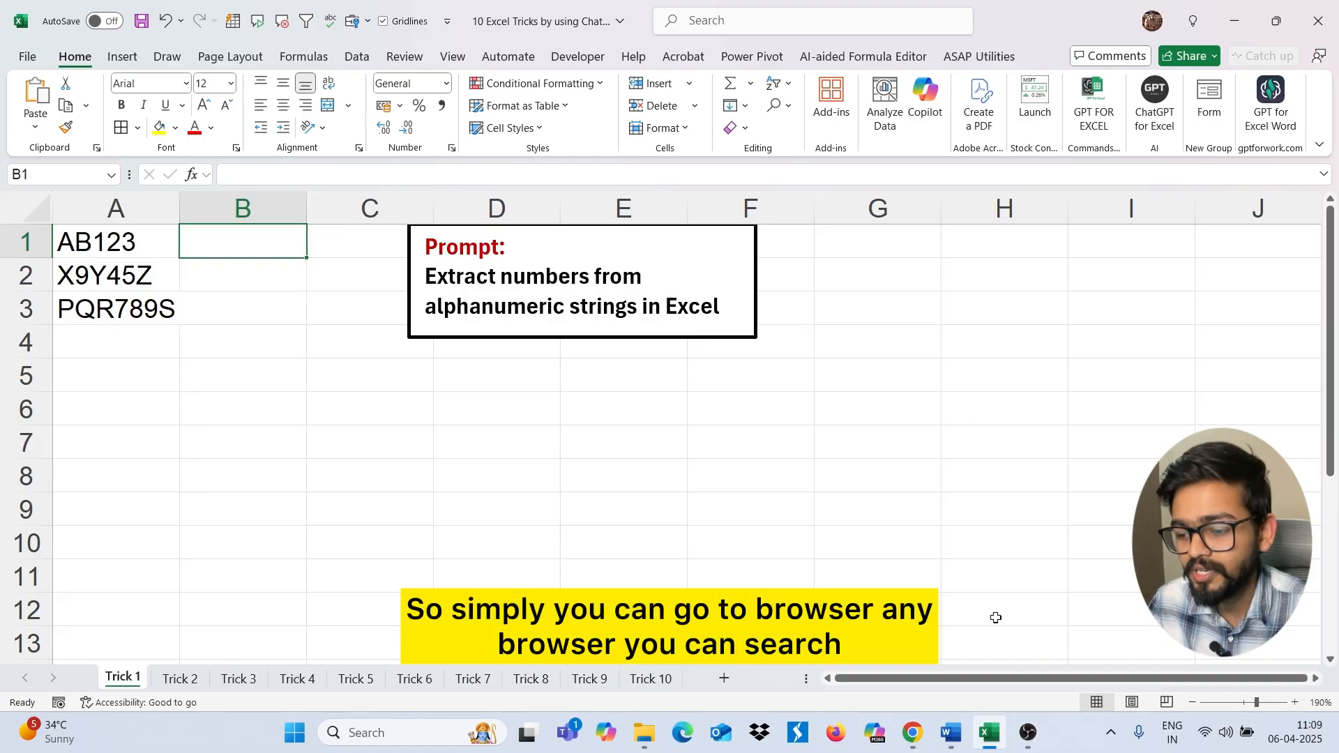
Switch to Chrome and open the ChatGPT website at chatgpt.com.
click(914, 739)
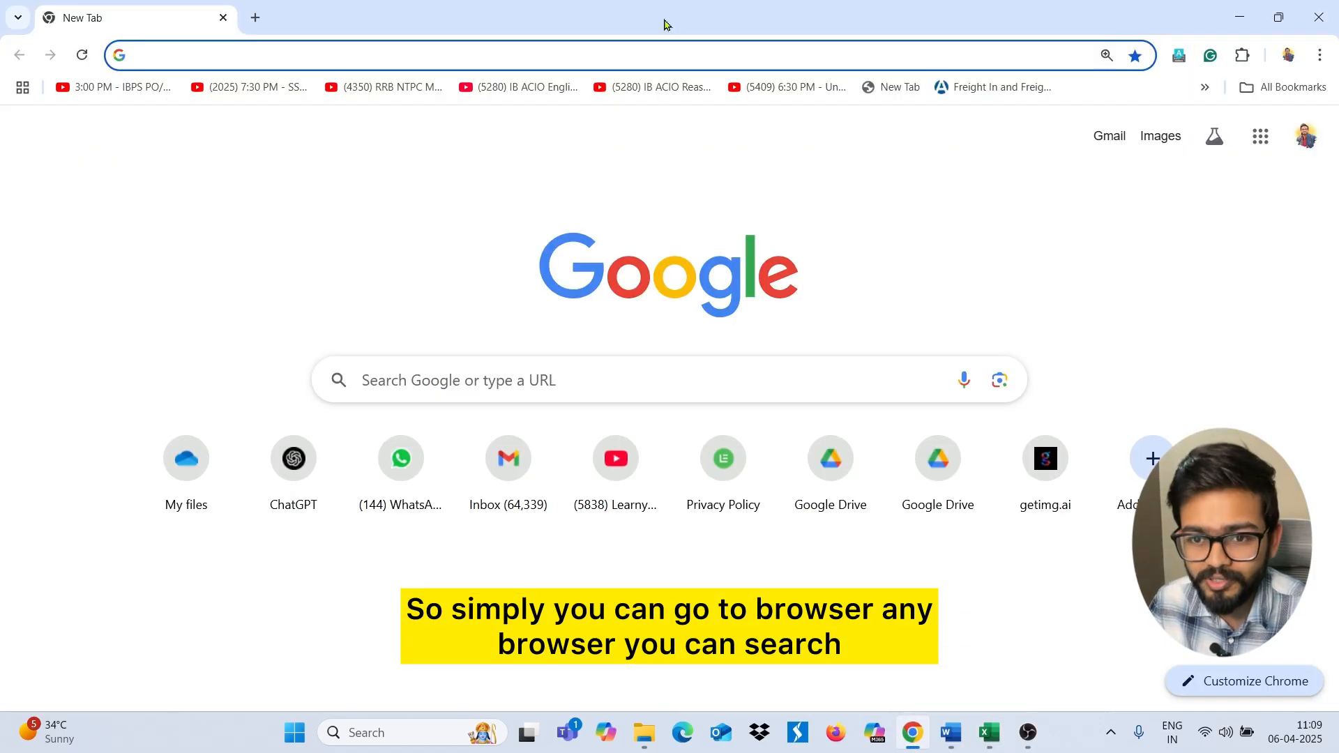
click(612, 54)
text(CHAT)
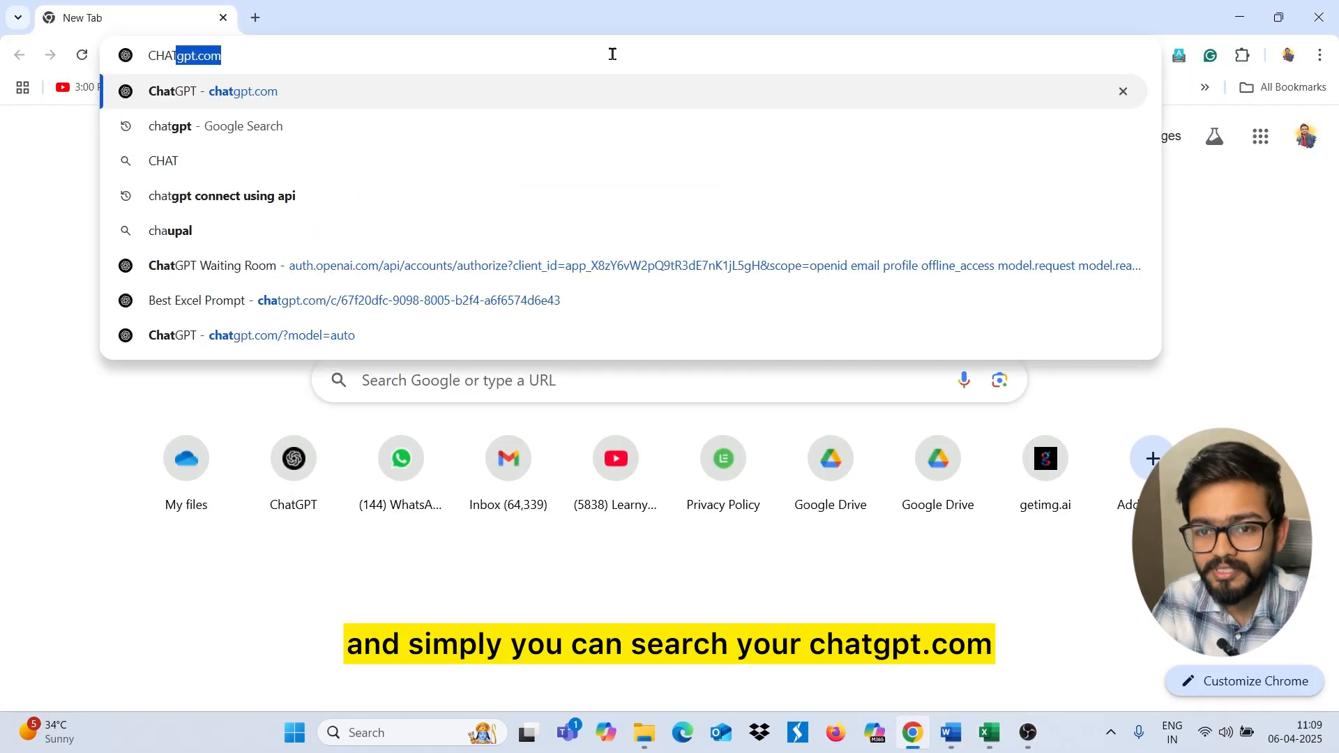
key(Return)
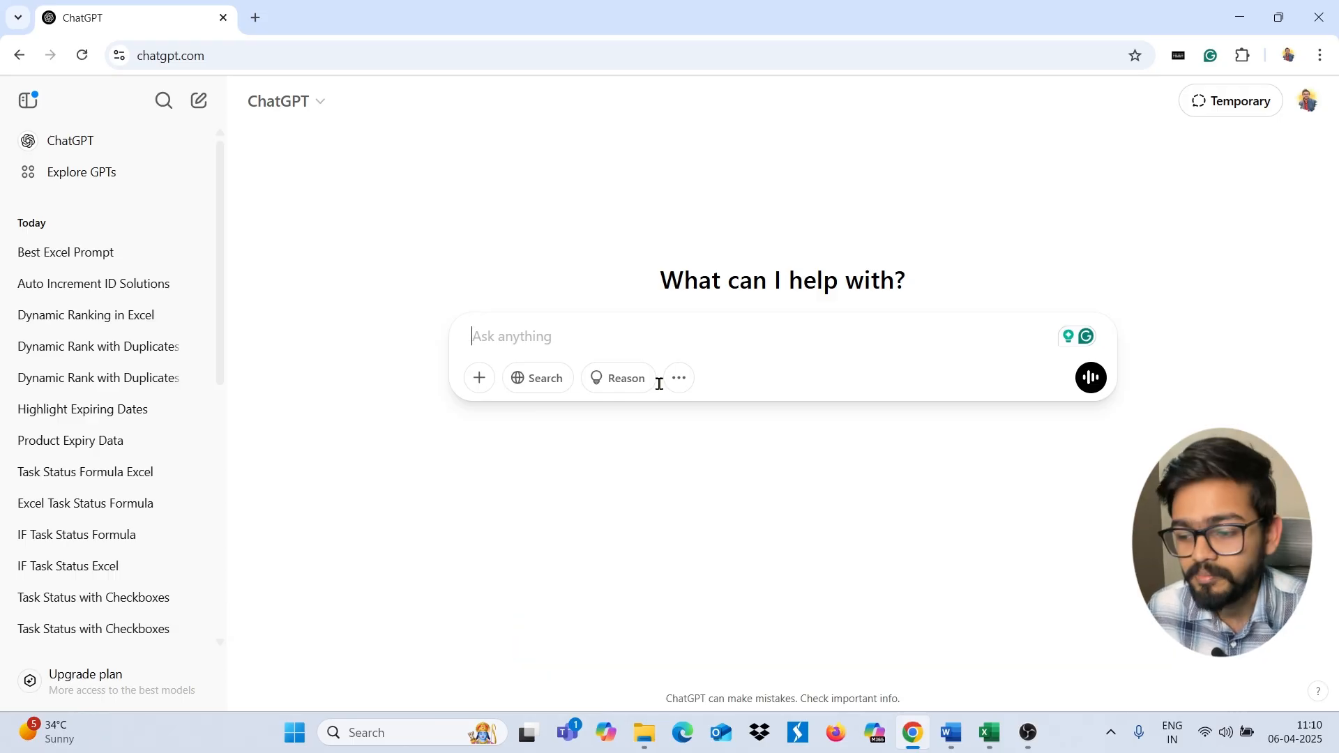
Return to the Excel workbook and copy the prompt "Extract numbers from alphanumeric strings in Excel" from the Trick 1 sheet's text box.
click(990, 733)
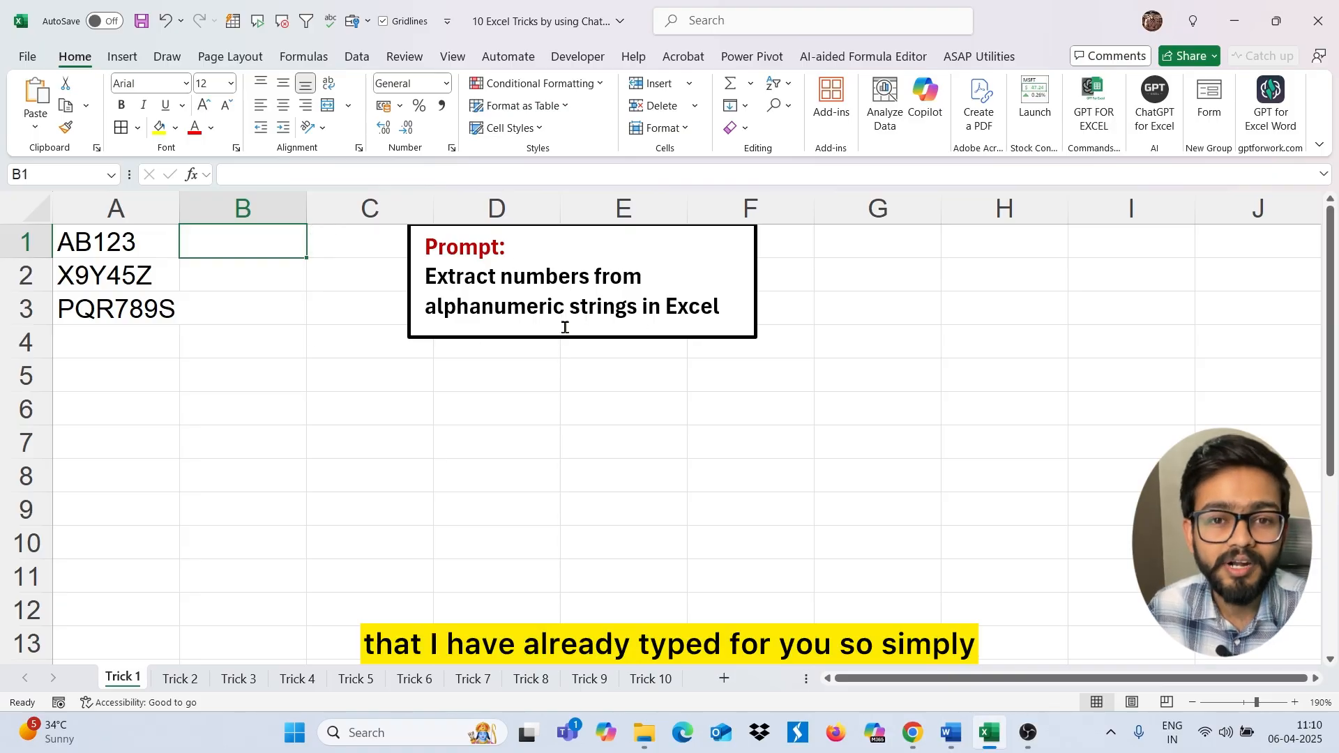
drag(425, 277, 716, 303)
key(ctrl+c)
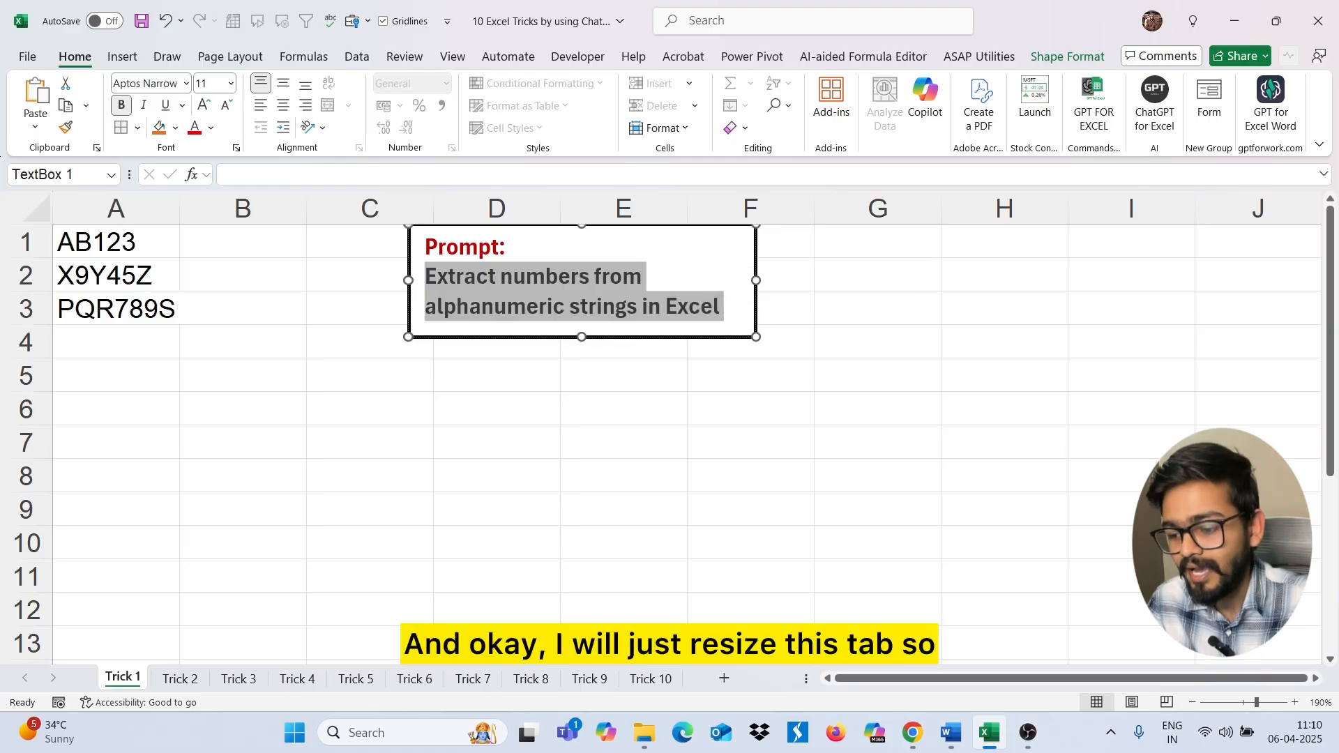
Switch to Chrome, restore its window to a smaller size and place it beside the worksheet data so both are visible.
click(921, 746)
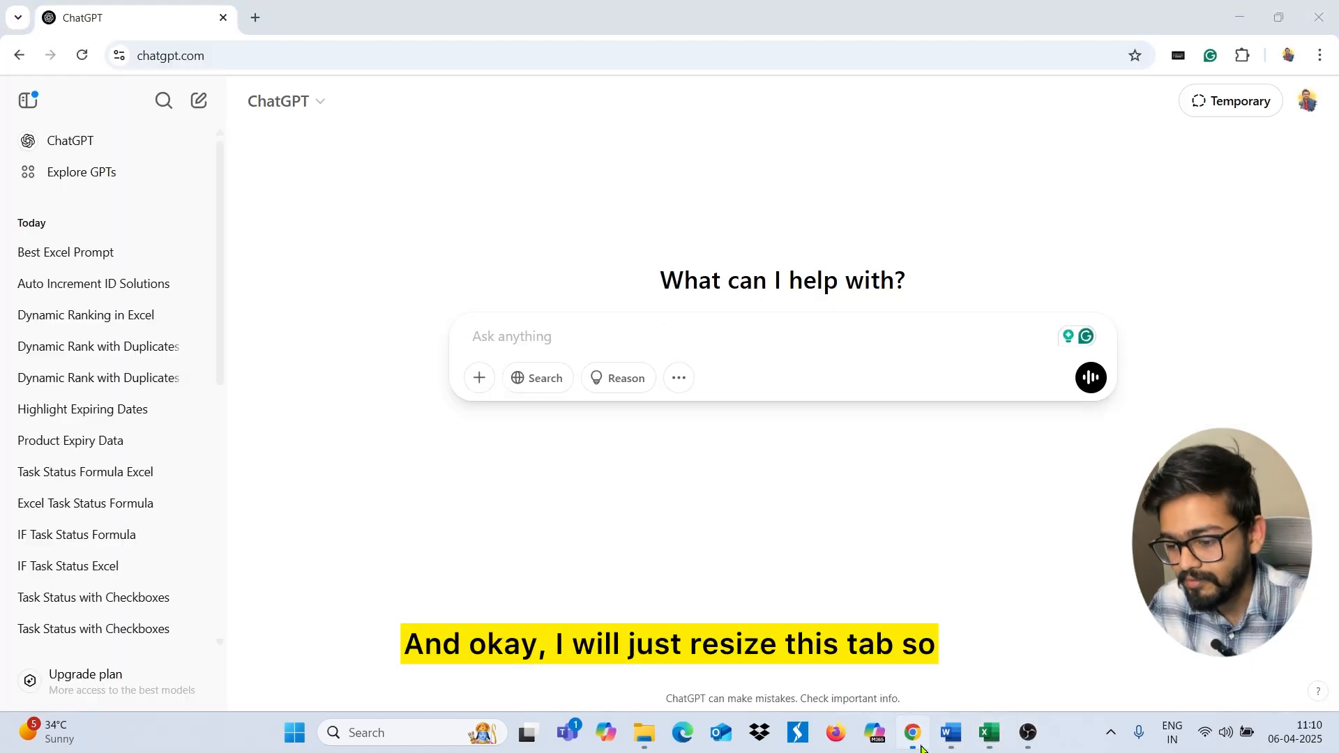
double_click(753, 24)
drag(866, 75, 1018, 61)
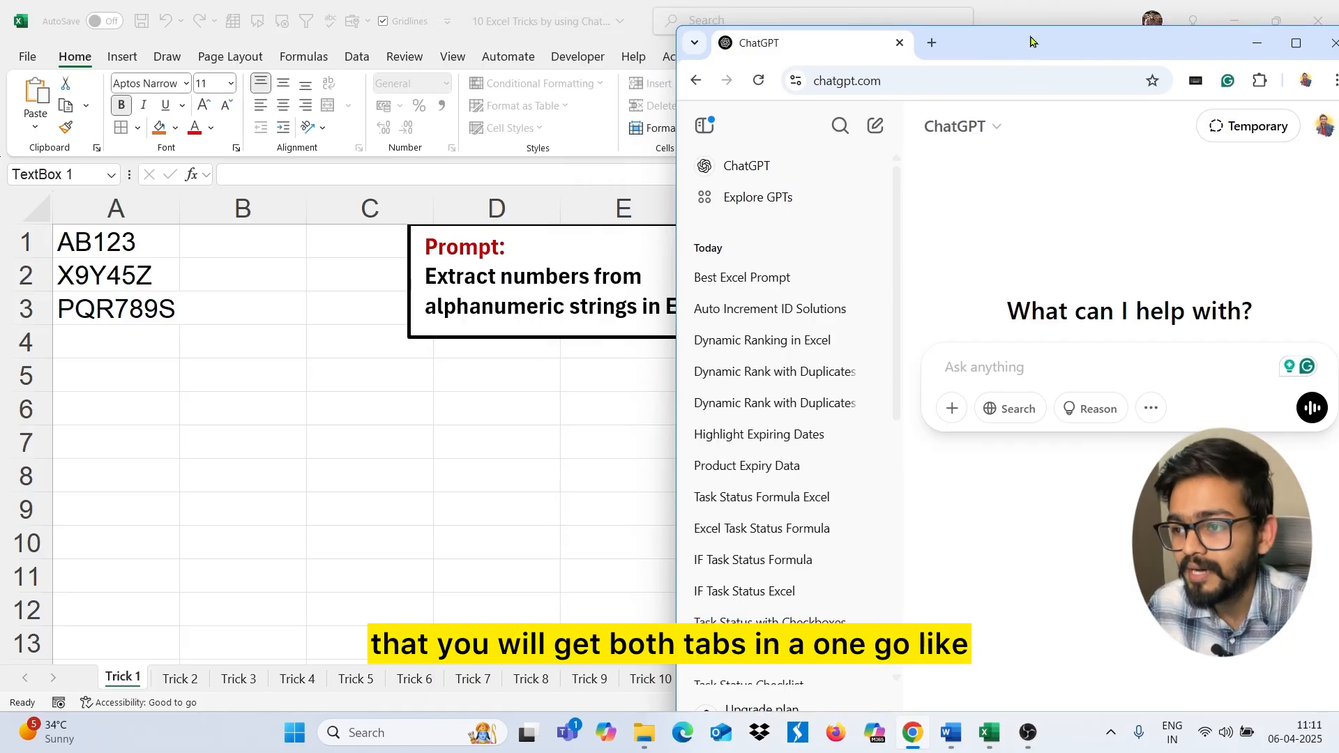
drag(1029, 42, 1010, 35)
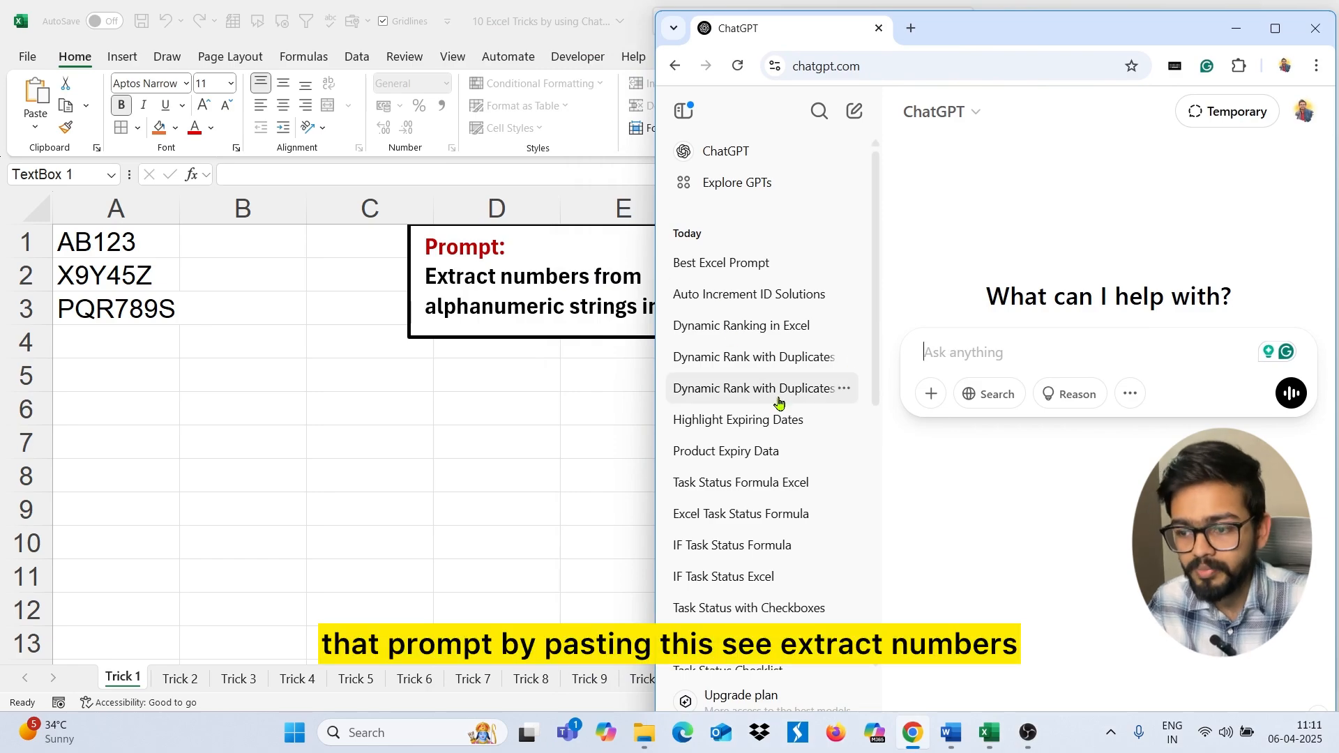
Submit the copied number-extraction prompt to ChatGPT and copy the TEXTJOIN formula from the first method in the answer.
key(ctrl+v)
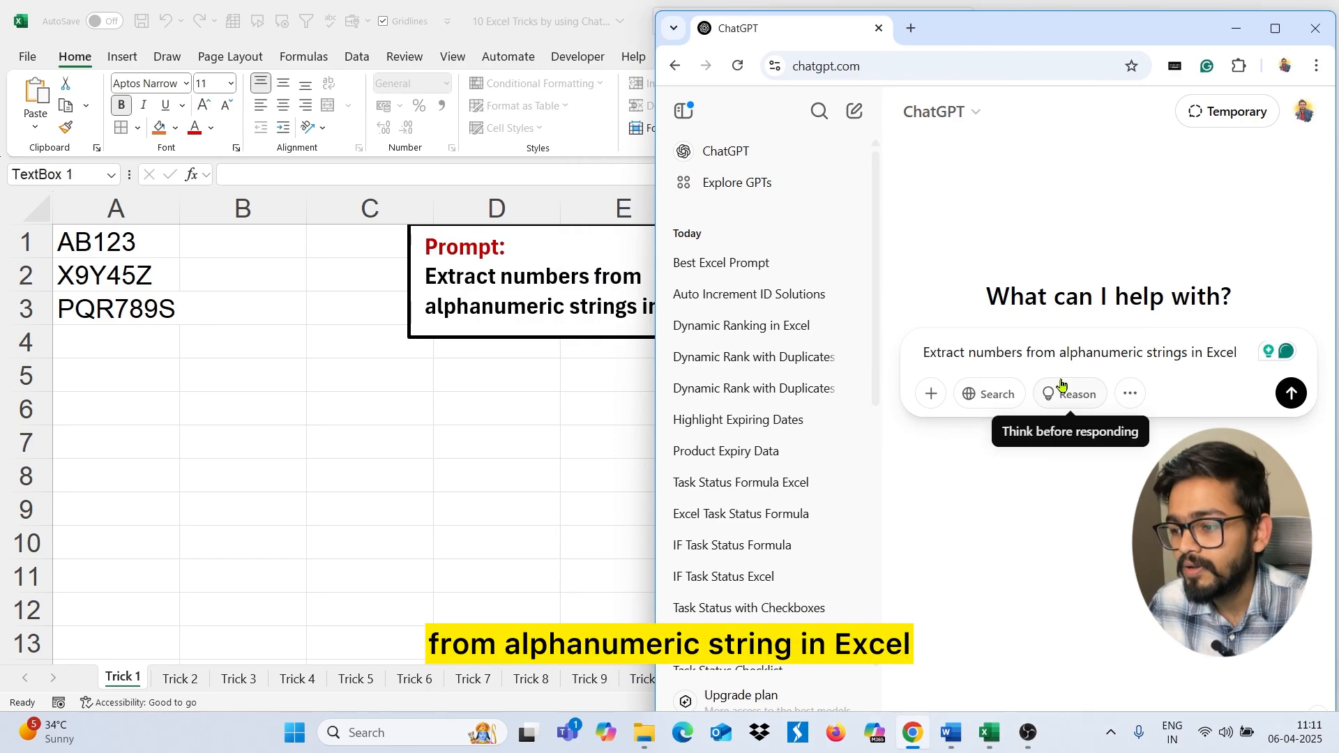
click(1290, 392)
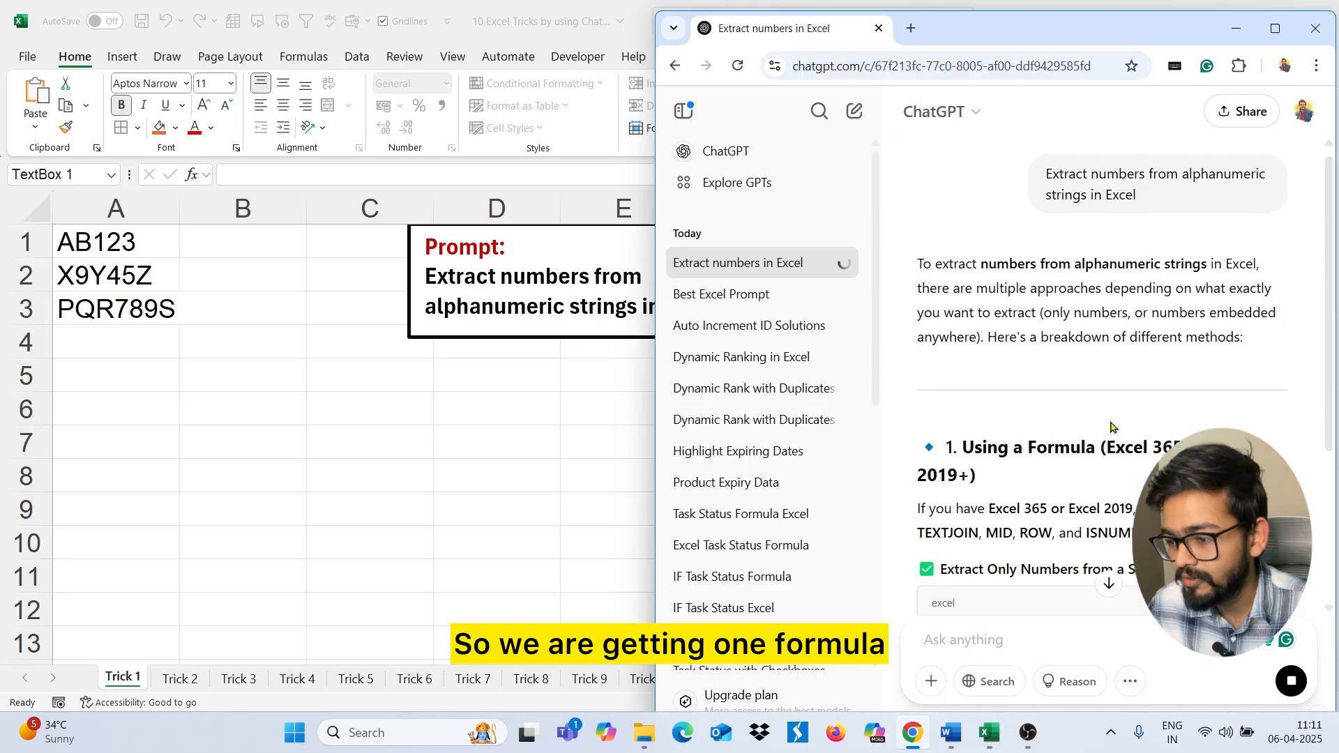
scroll(1111, 427, down, 3)
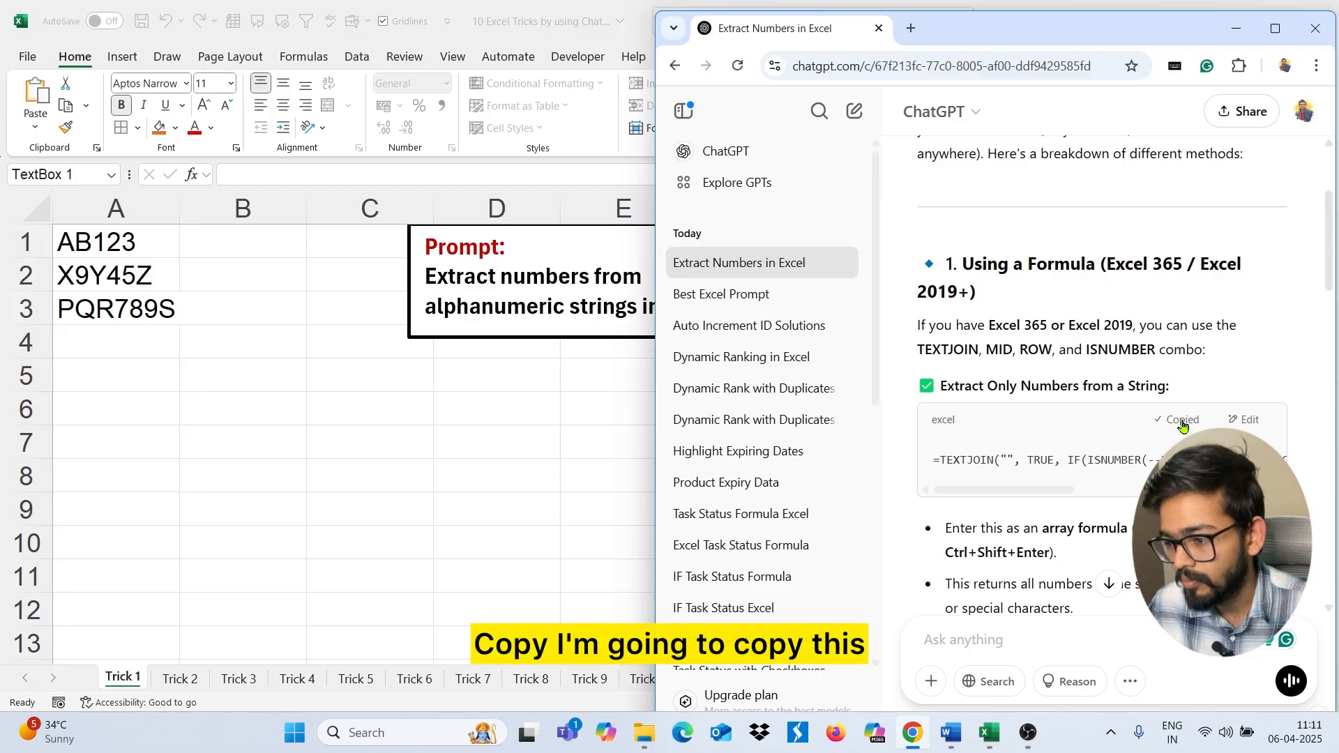
In Excel, enter the copied TEXTJOIN formula for A1 in cell B1 of the Trick 1 sheet and fill it down to B3.
click(272, 243)
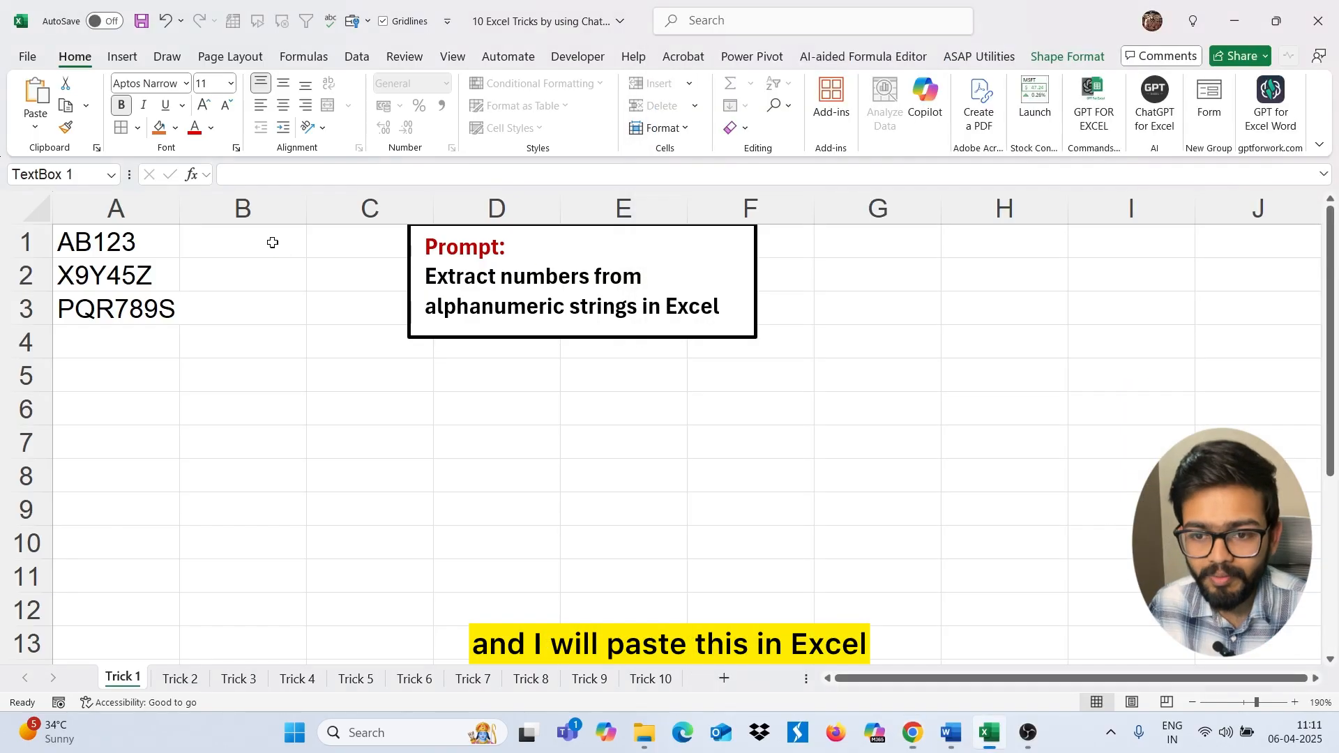
double_click(272, 243)
text(=TEXTJOIN("", TRUE, IF(ISNUMBER(--MID(A1, ROW(INDIRECT("1"&":"&LEN(A1))), 1)), MID(A1, ROW(INDIRECT("1"&":"&LEN(A1))), 1), "")))
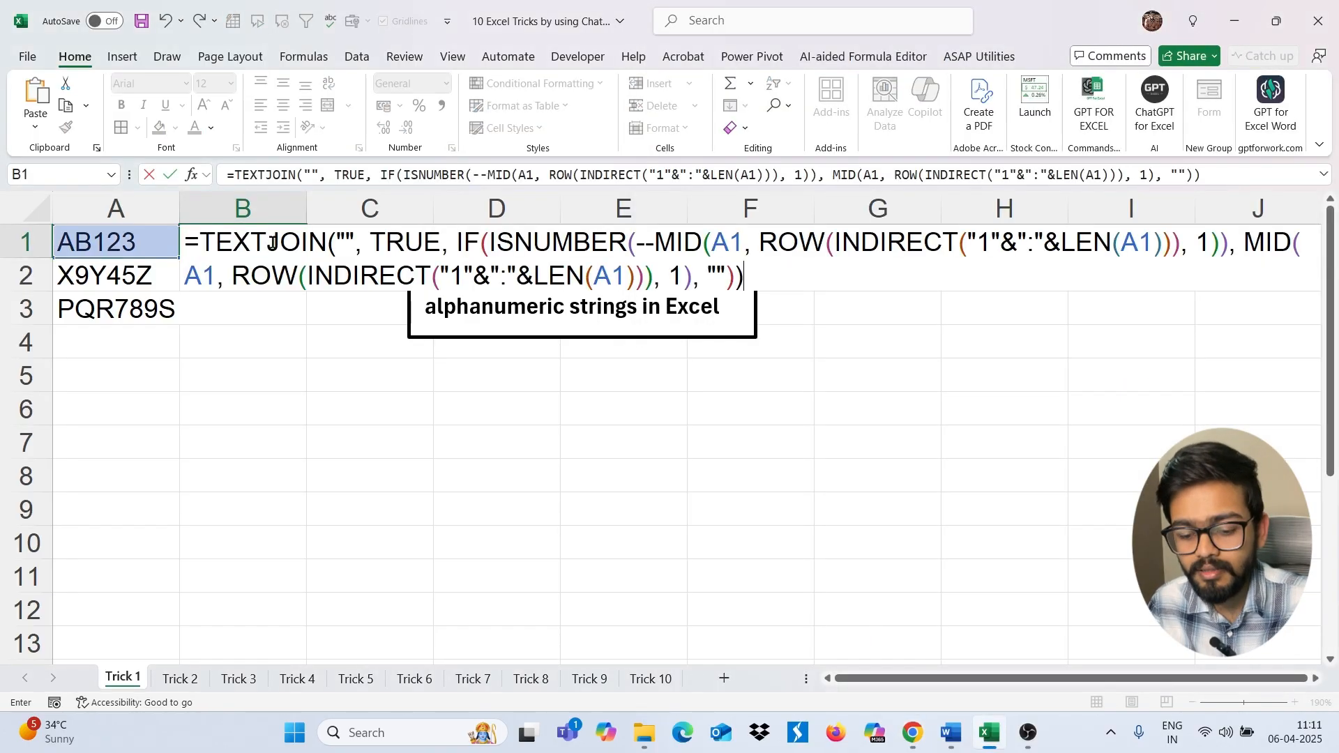
key(Return)
click(272, 243)
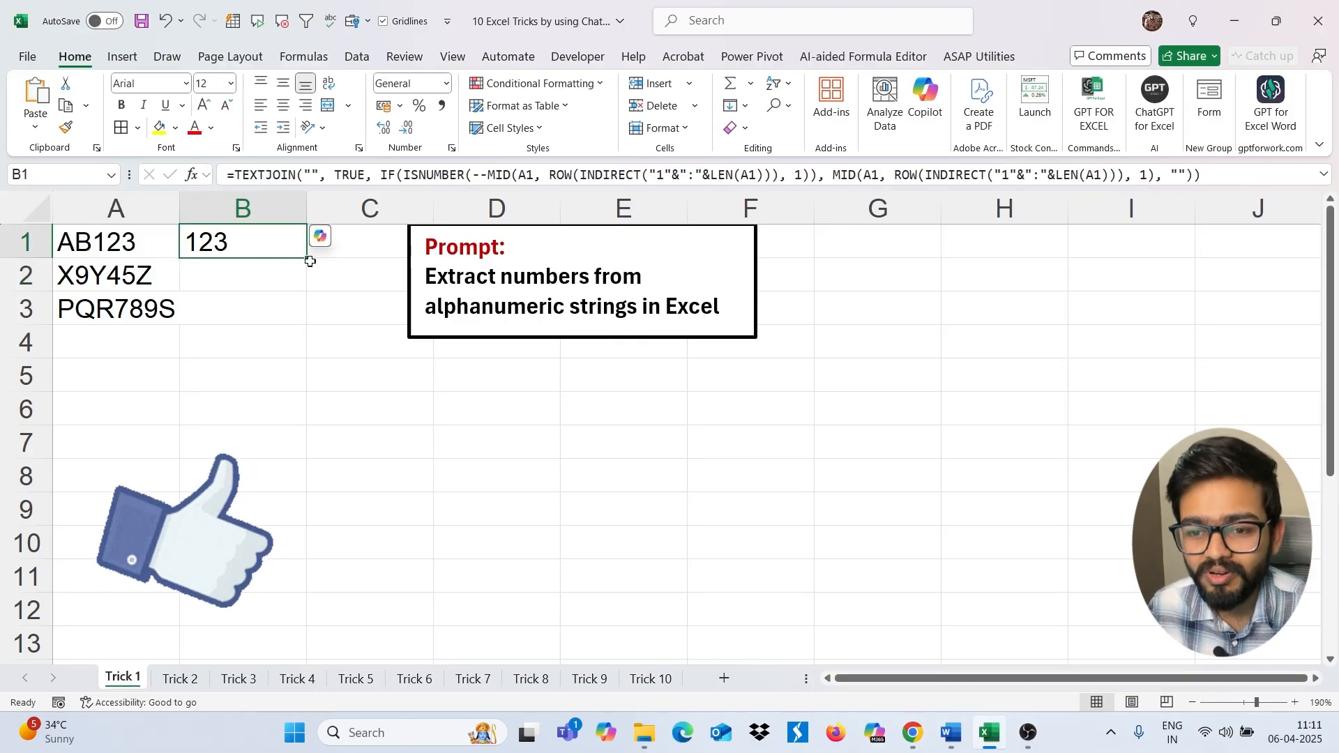
drag(303, 258, 277, 340)
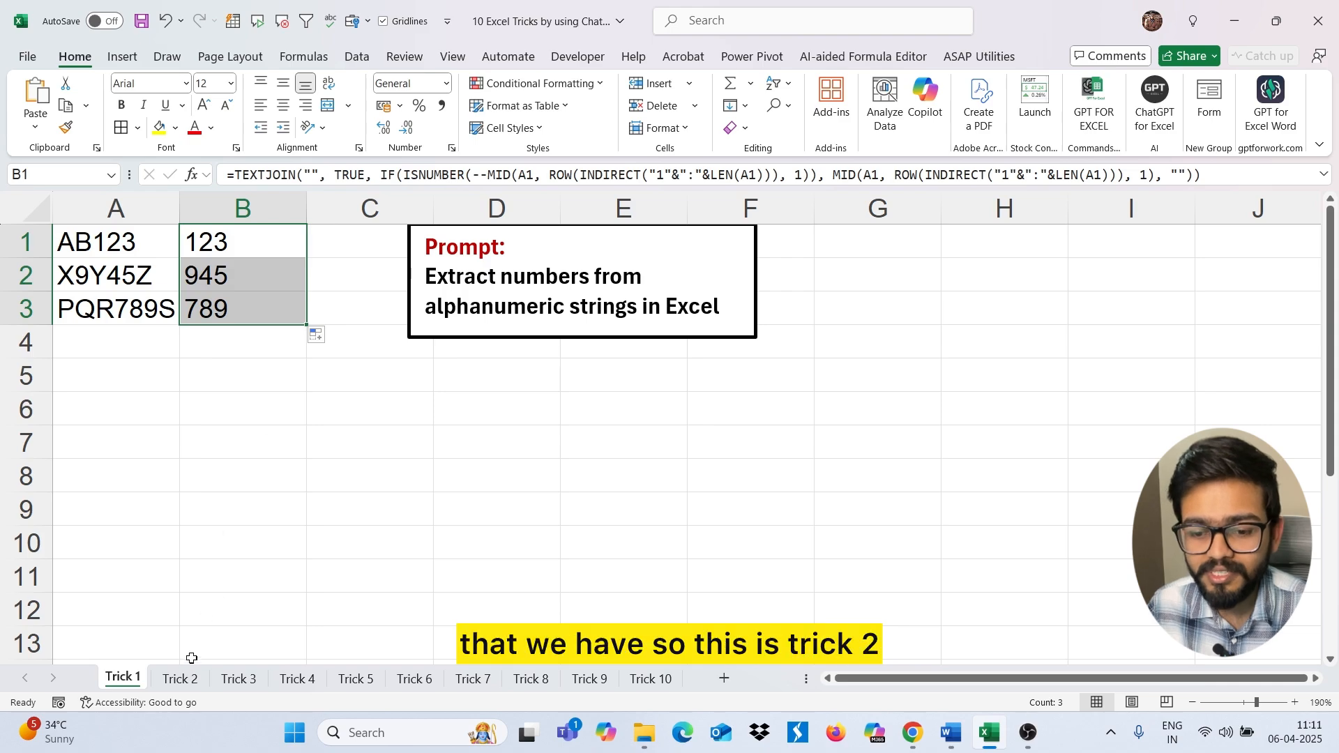
Open the Trick 2 sheet and copy its prompt about converting time stored as text ("930") to time format ("9:30 AM").
click(180, 680)
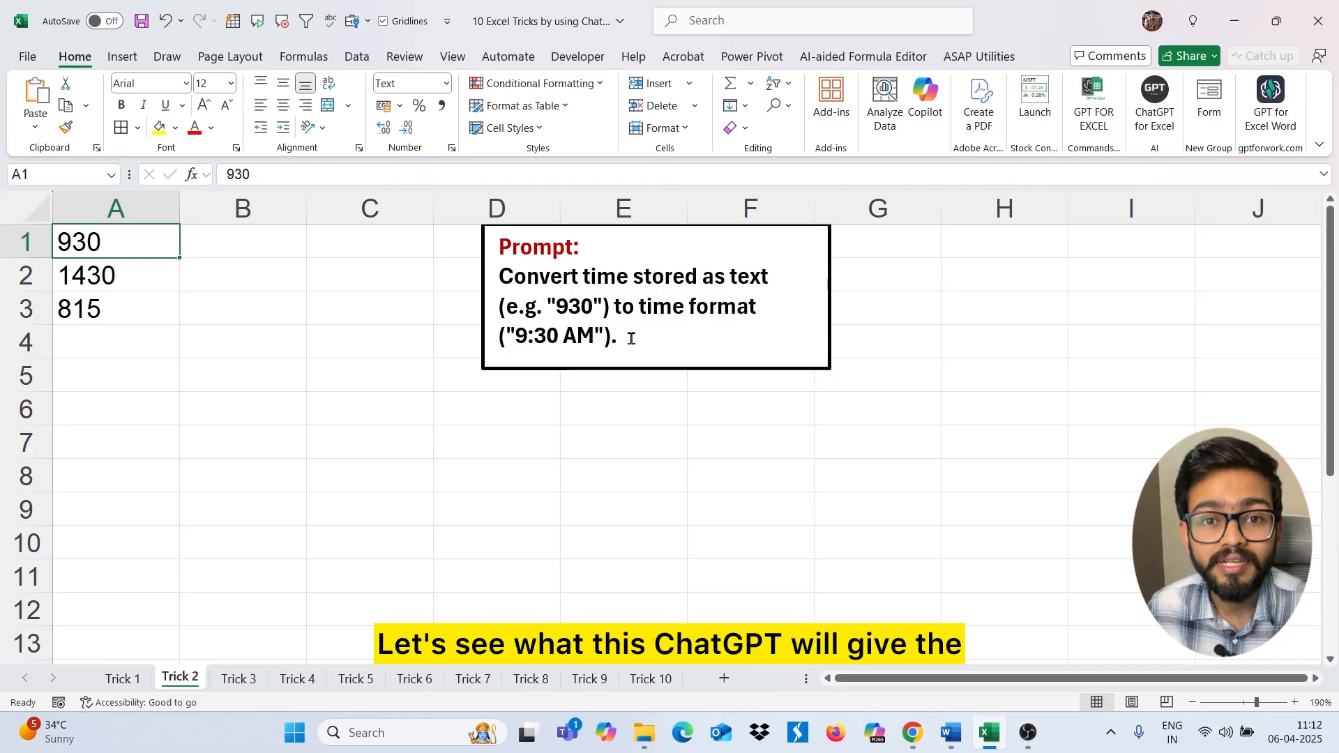
drag(631, 339, 505, 293)
key(ctrl+c)
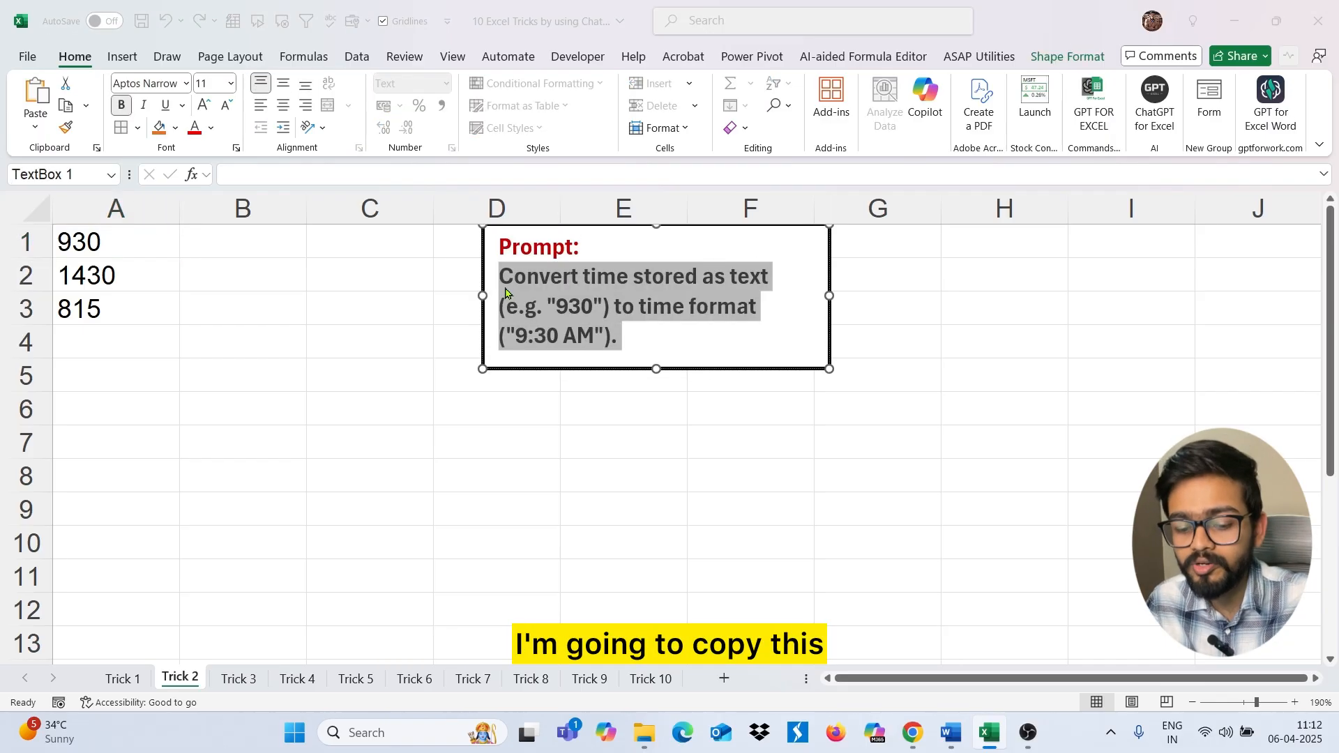
Switch to ChatGPT in Chrome, start a new chat and submit the copied time-conversion prompt.
key(alt+Tab)
click(853, 111)
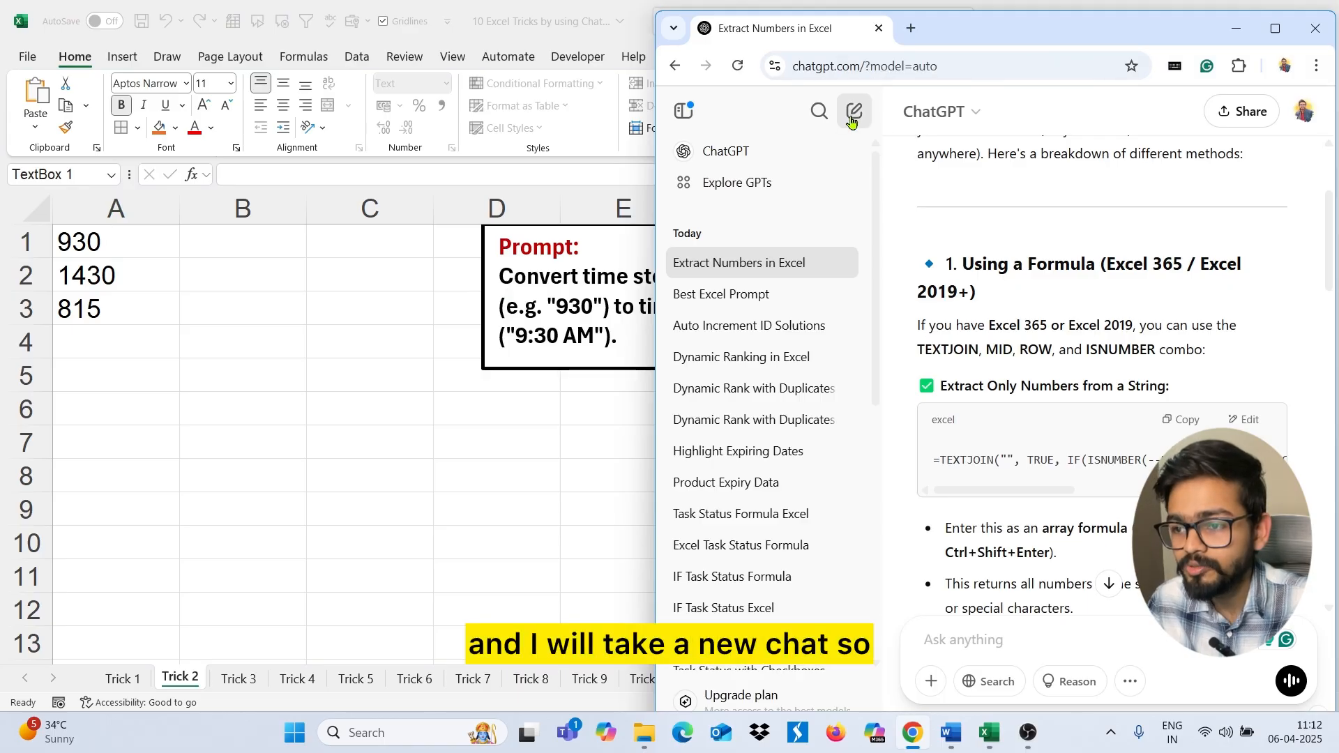
click(981, 341)
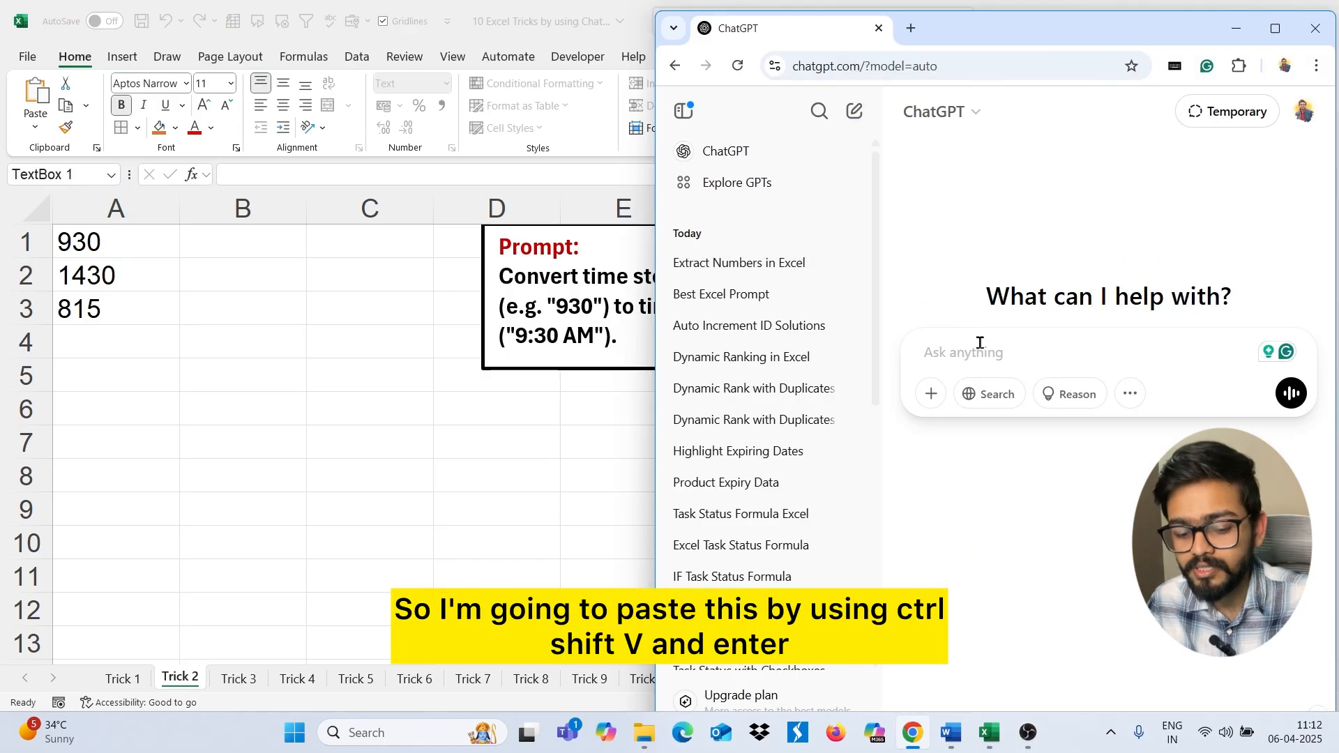
key(ctrl+shift+v)
key(Return)
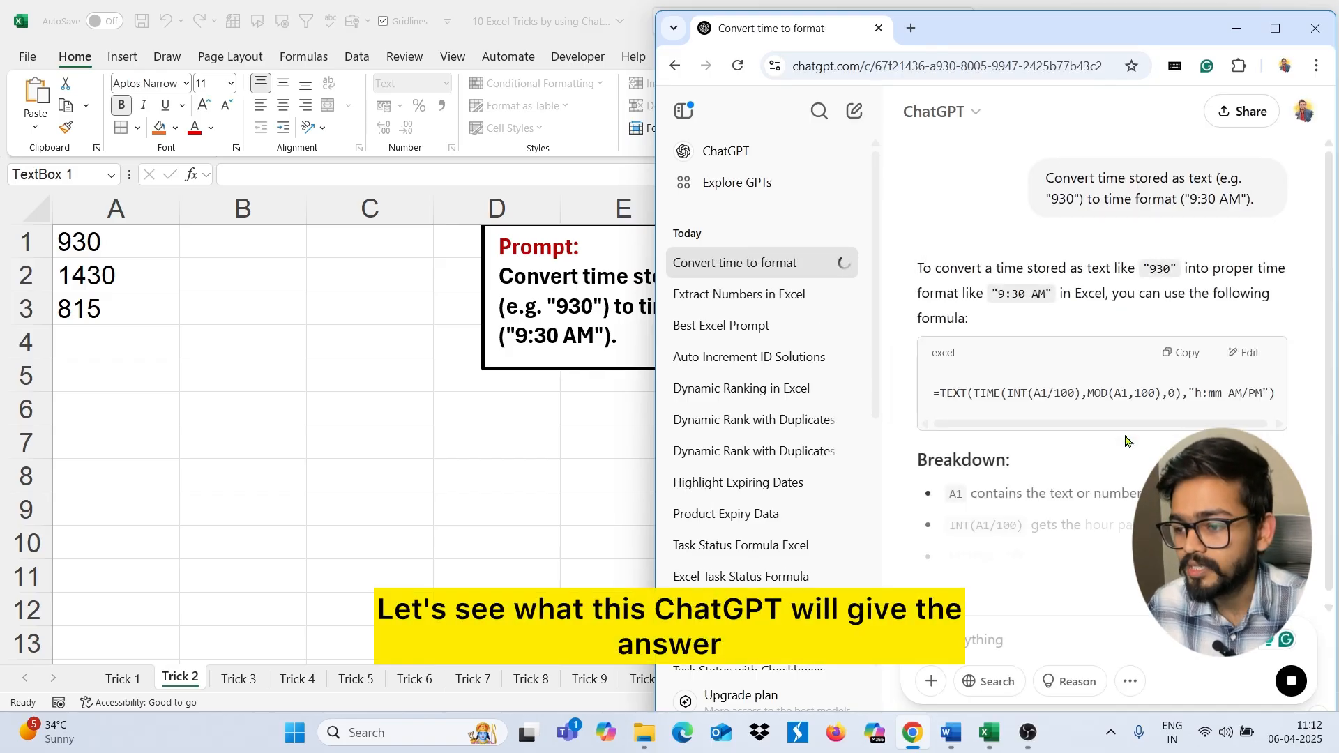
Copy =TEXT(TIME(INT(A1/100),MOD(A1,100),0),"h:mm AM/PM") from the answer into Excel cell B1 on the Trick 2 sheet and fill it down to B3.
click(1180, 353)
click(270, 232)
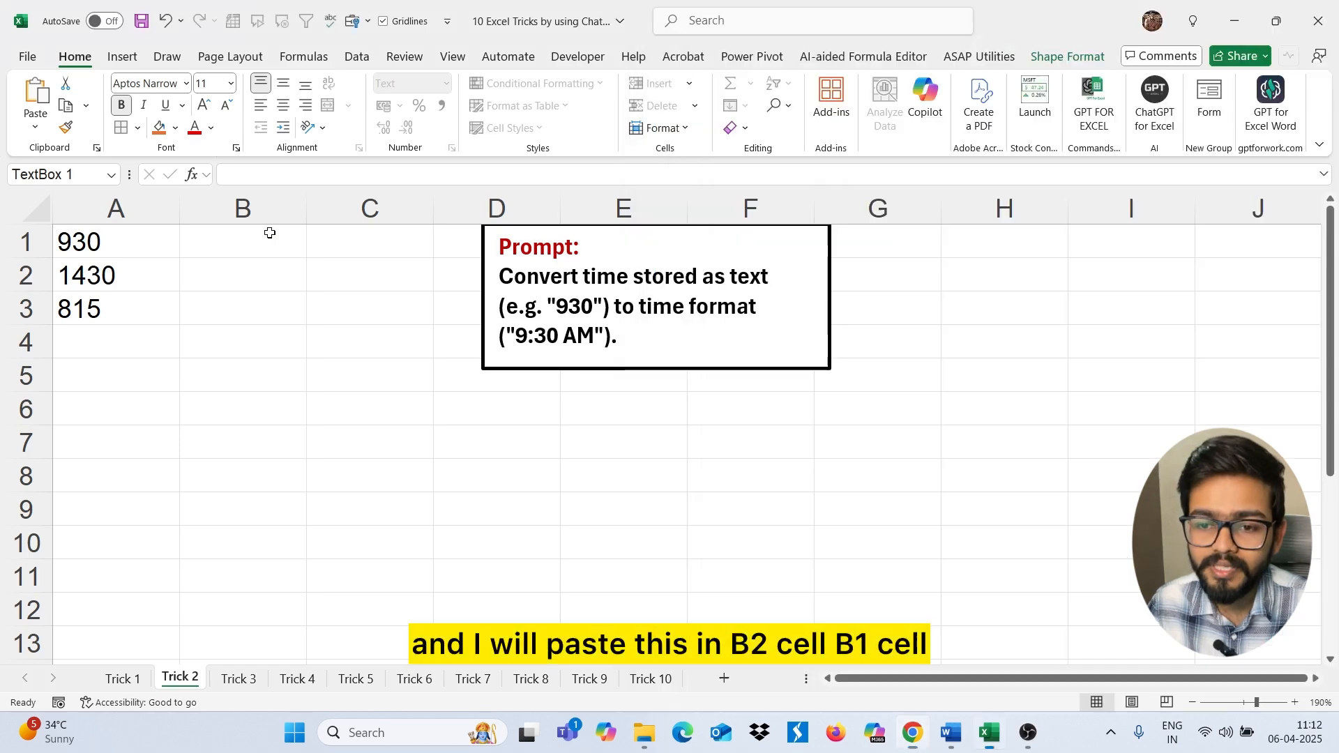
double_click(270, 233)
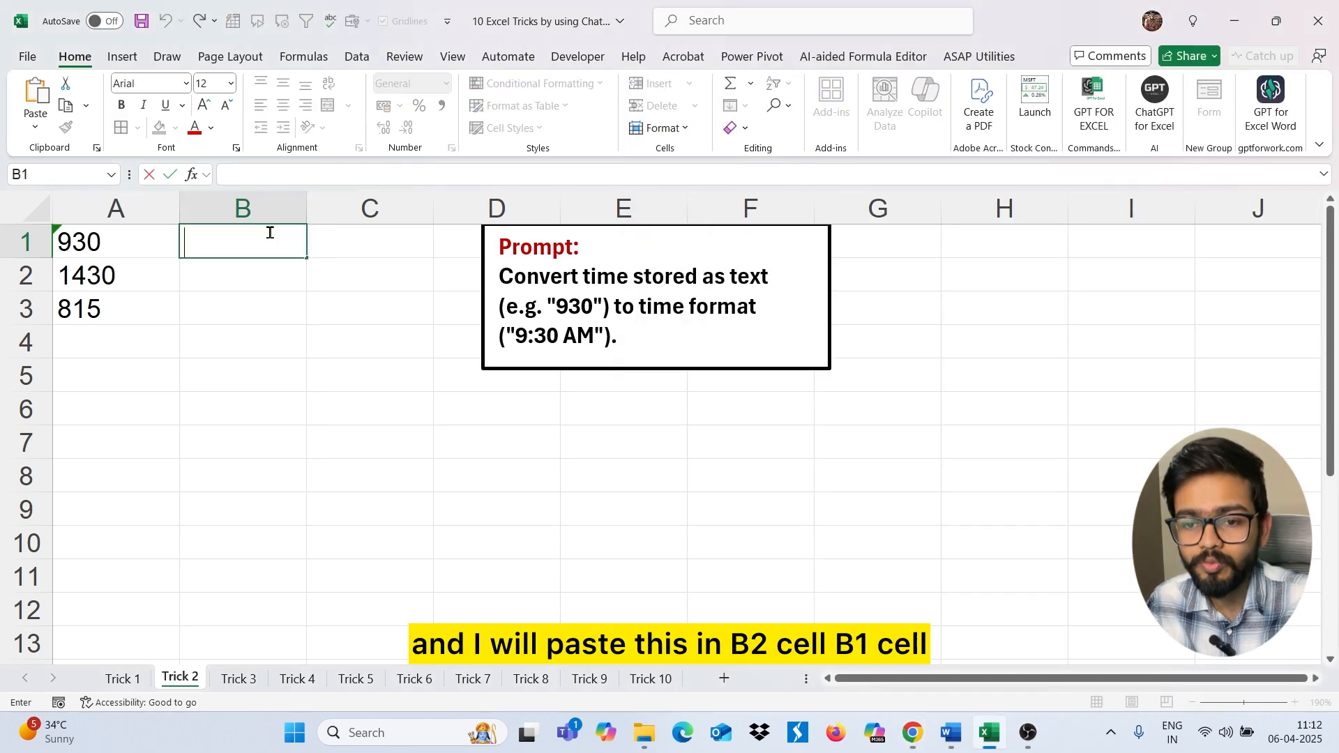
key(ctrl+v)
key(Return)
click(289, 237)
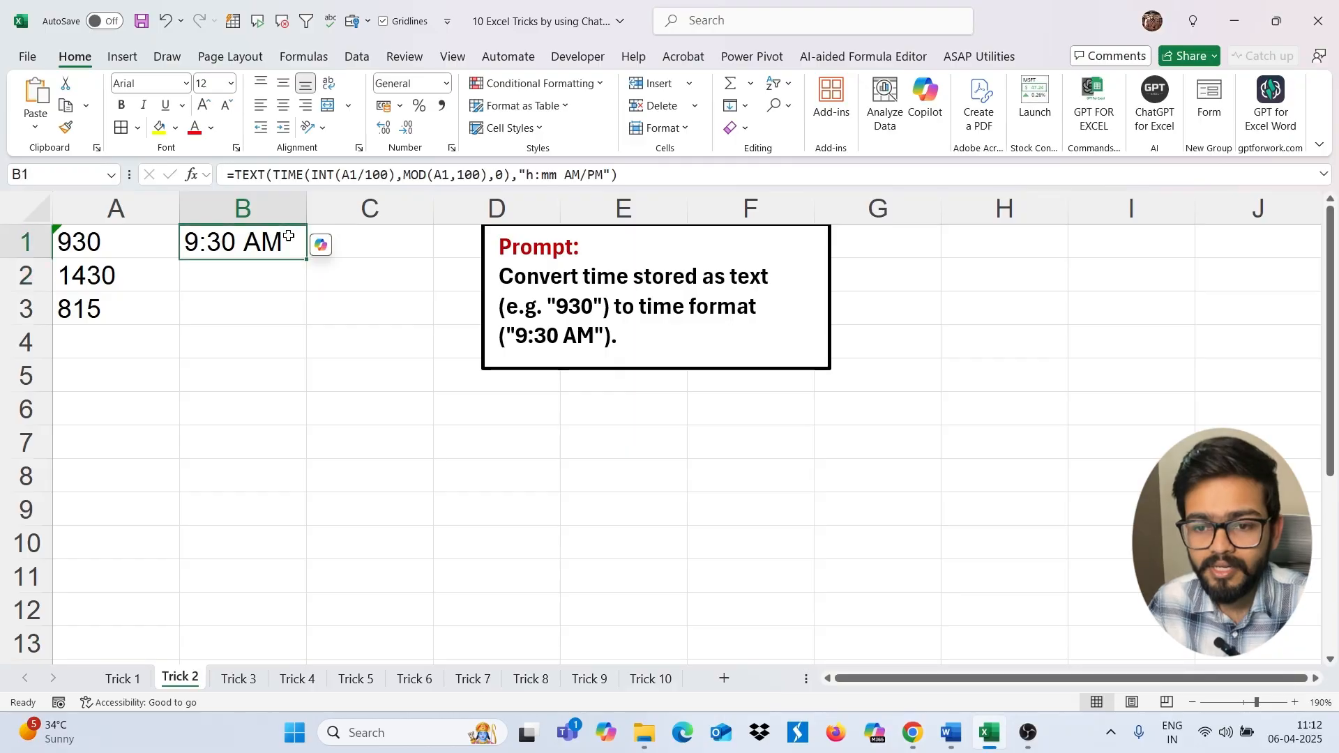
drag(297, 280, 287, 328)
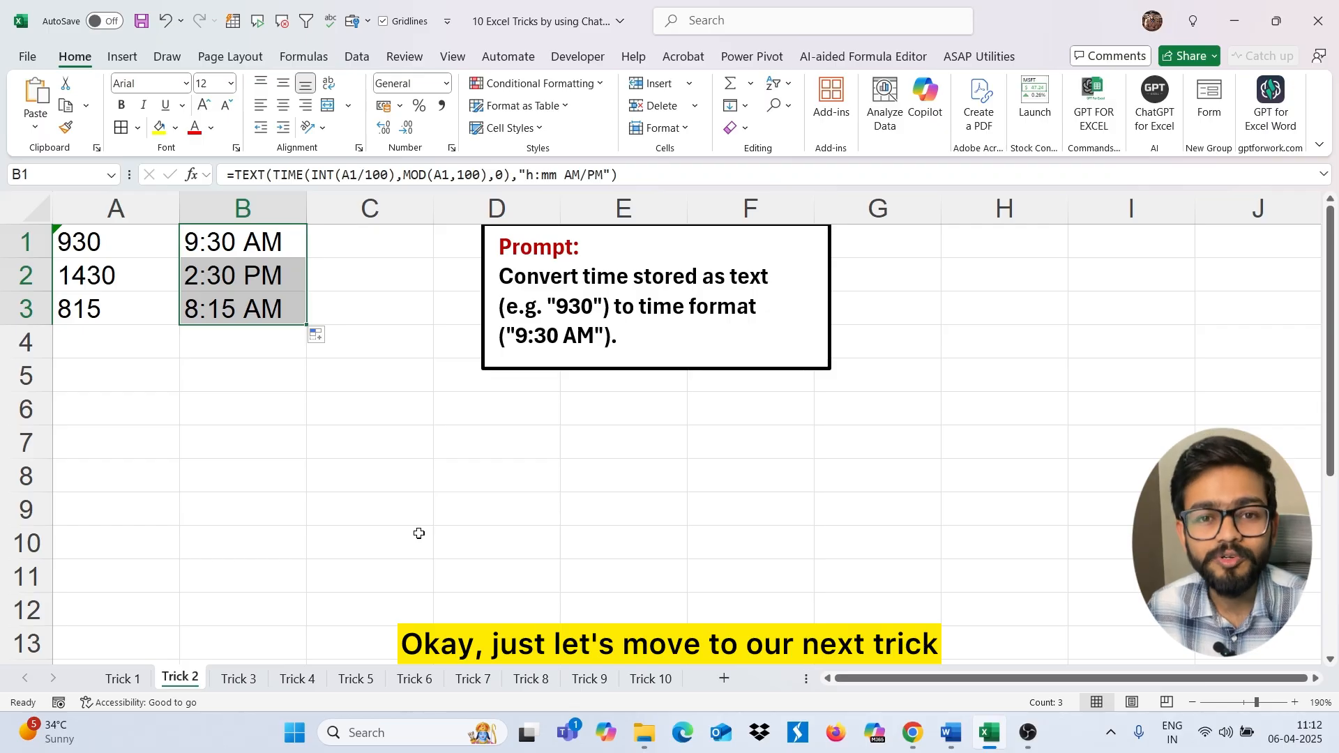
Submit the Trick 3 sheet's prompt "Use a formula to highlight weekends in a date column." in a new ChatGPT chat and read the suggested steps.
click(235, 676)
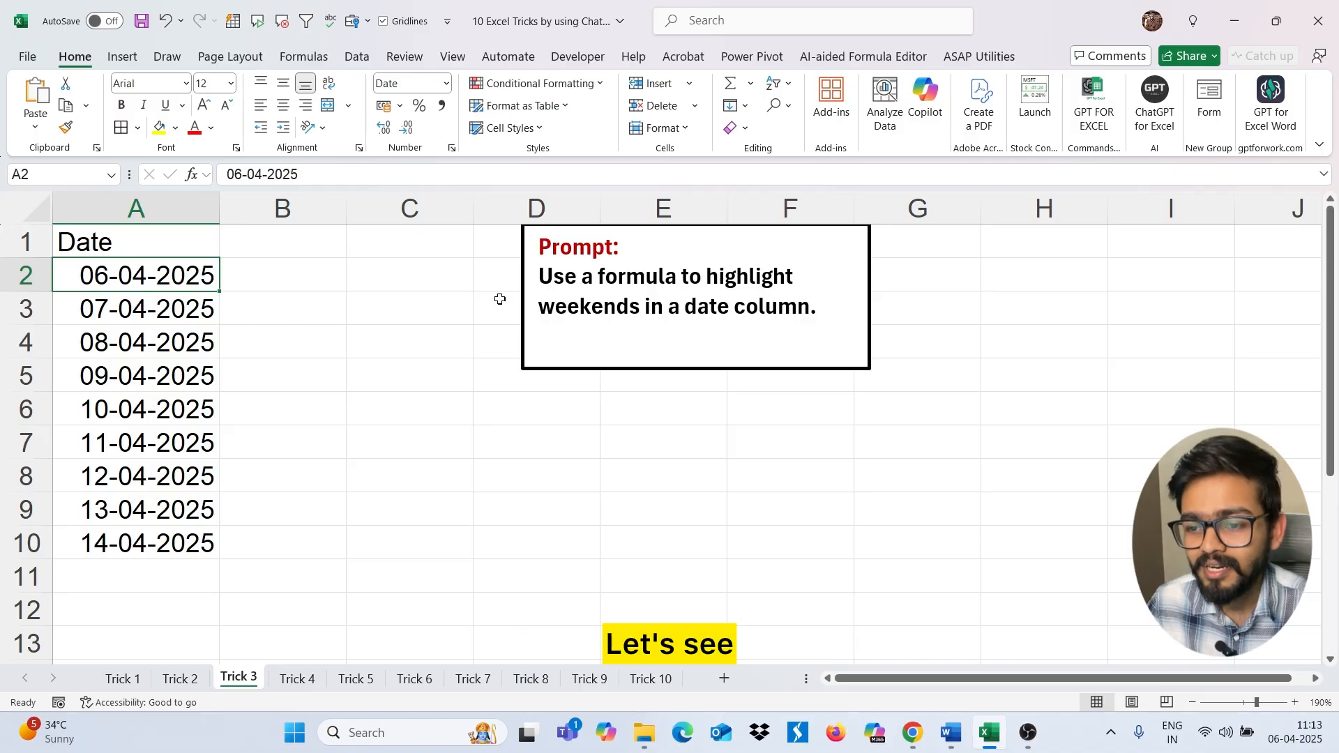
drag(546, 274, 820, 315)
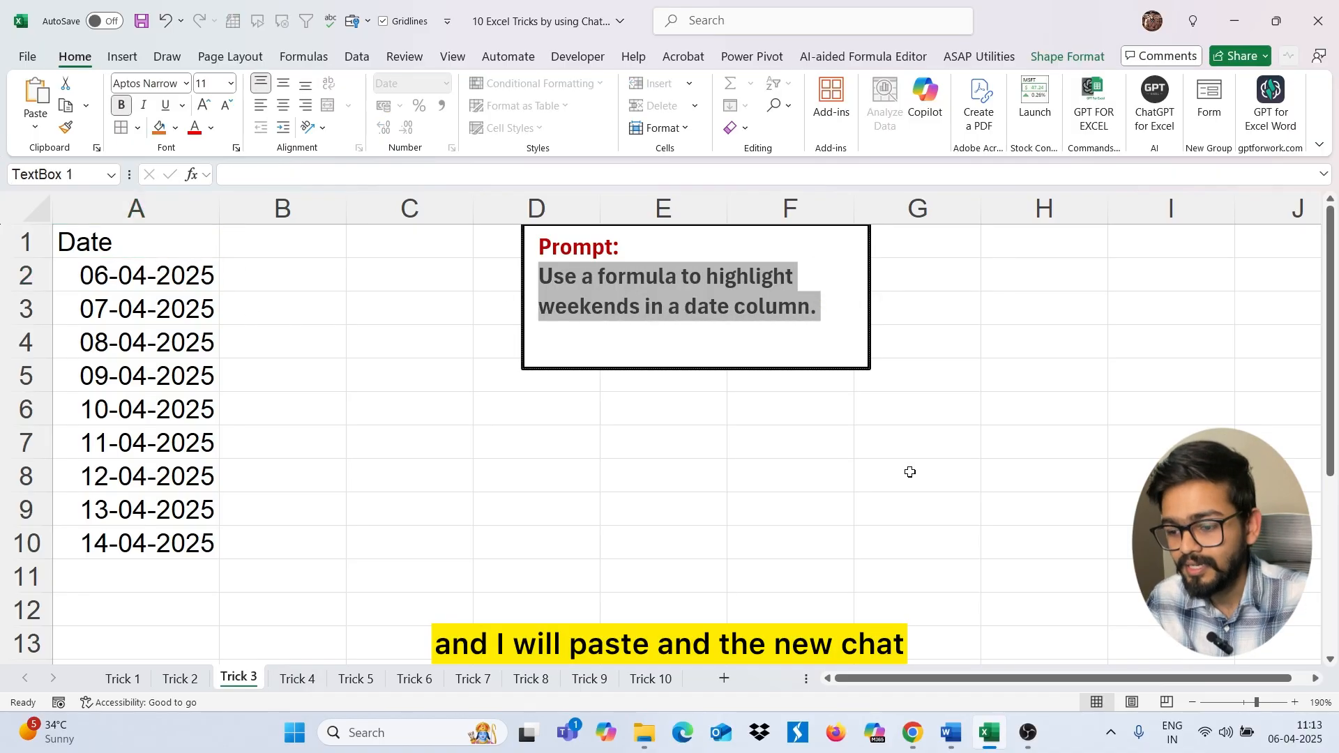
click(914, 732)
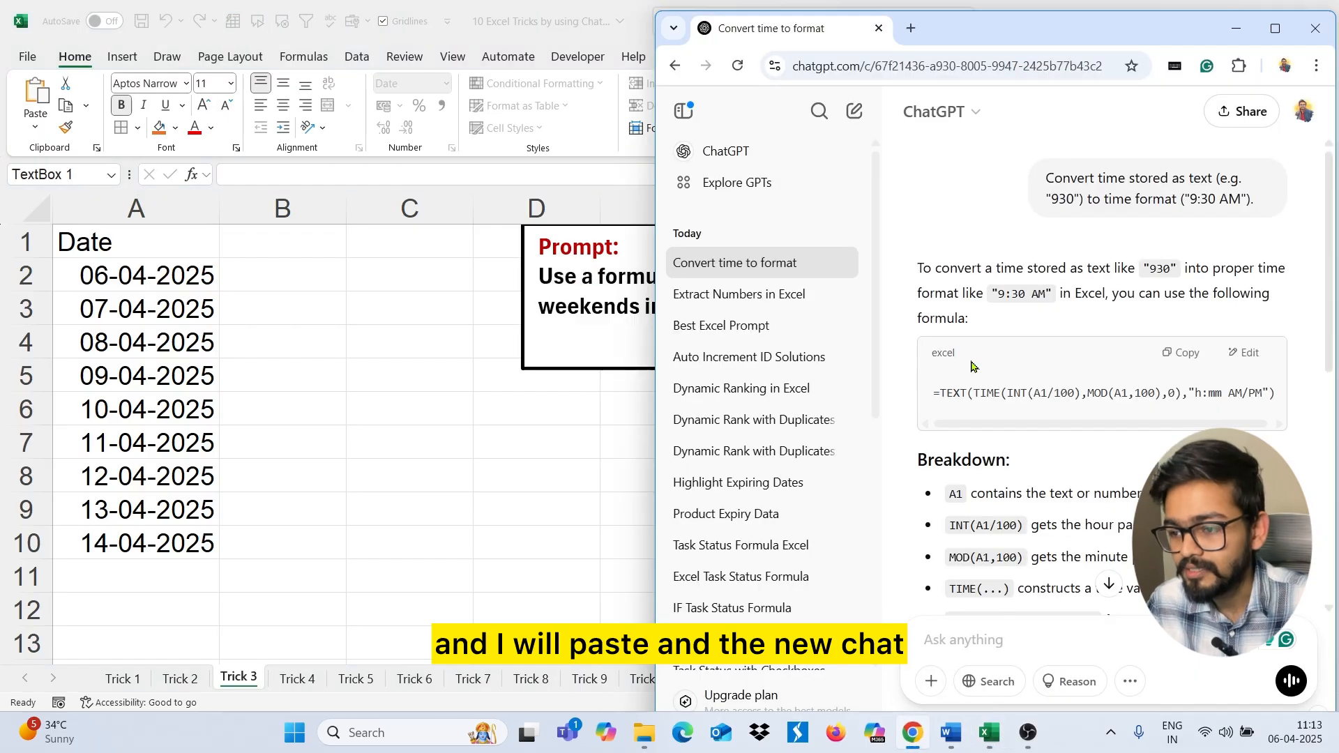
click(854, 111)
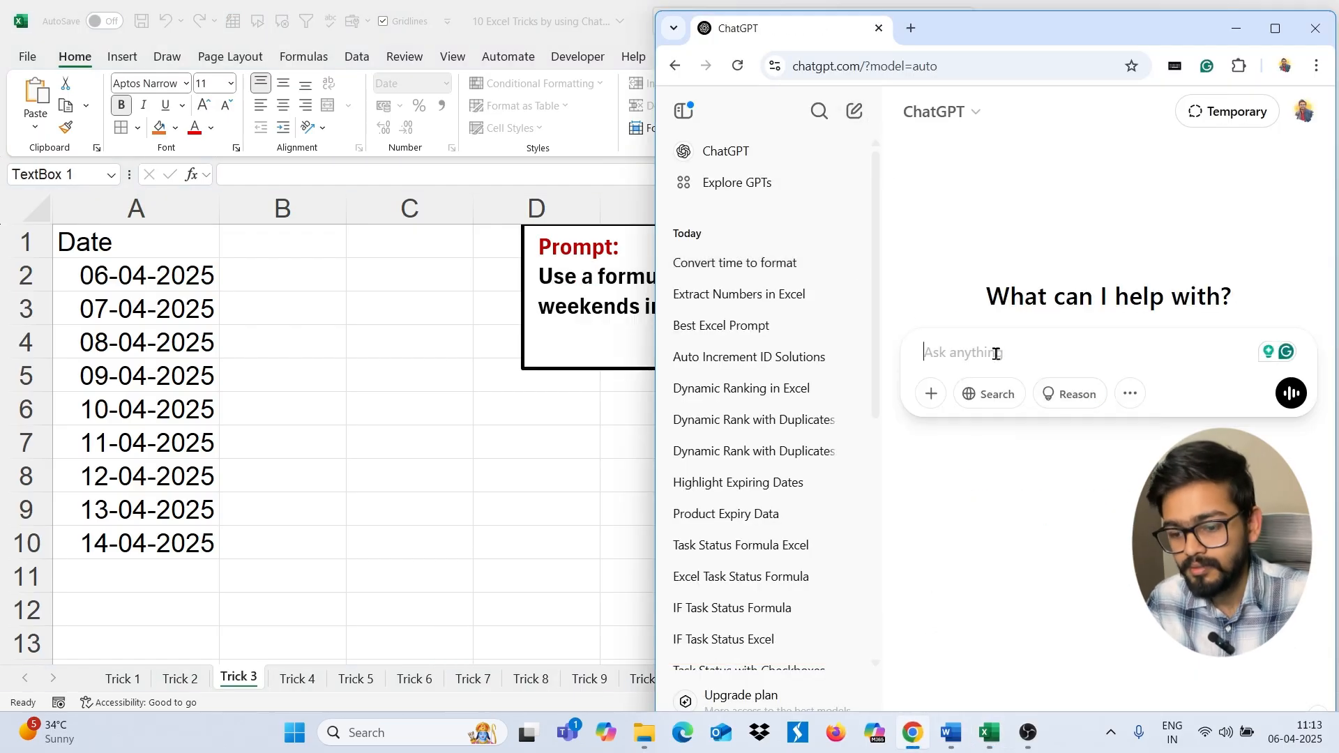
key(ctrl+shift+v)
click(1291, 392)
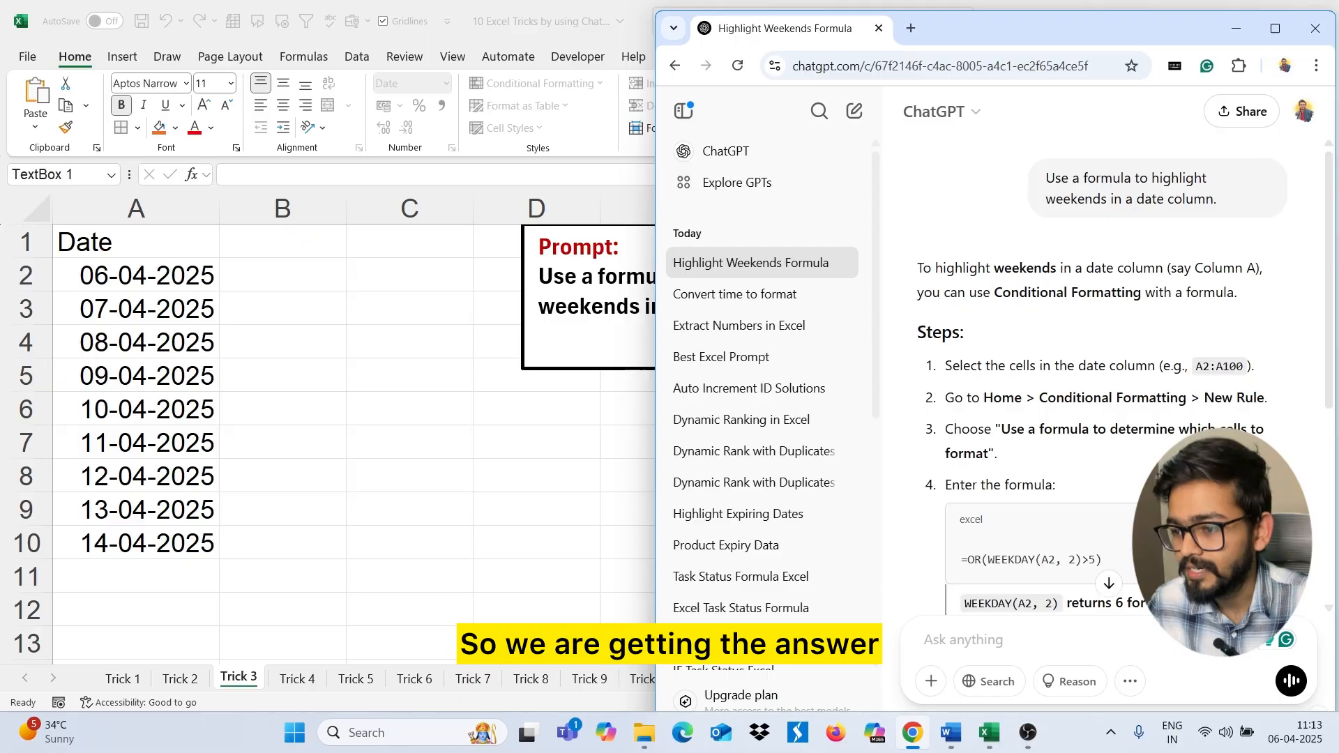
scroll(1151, 418, down, 2)
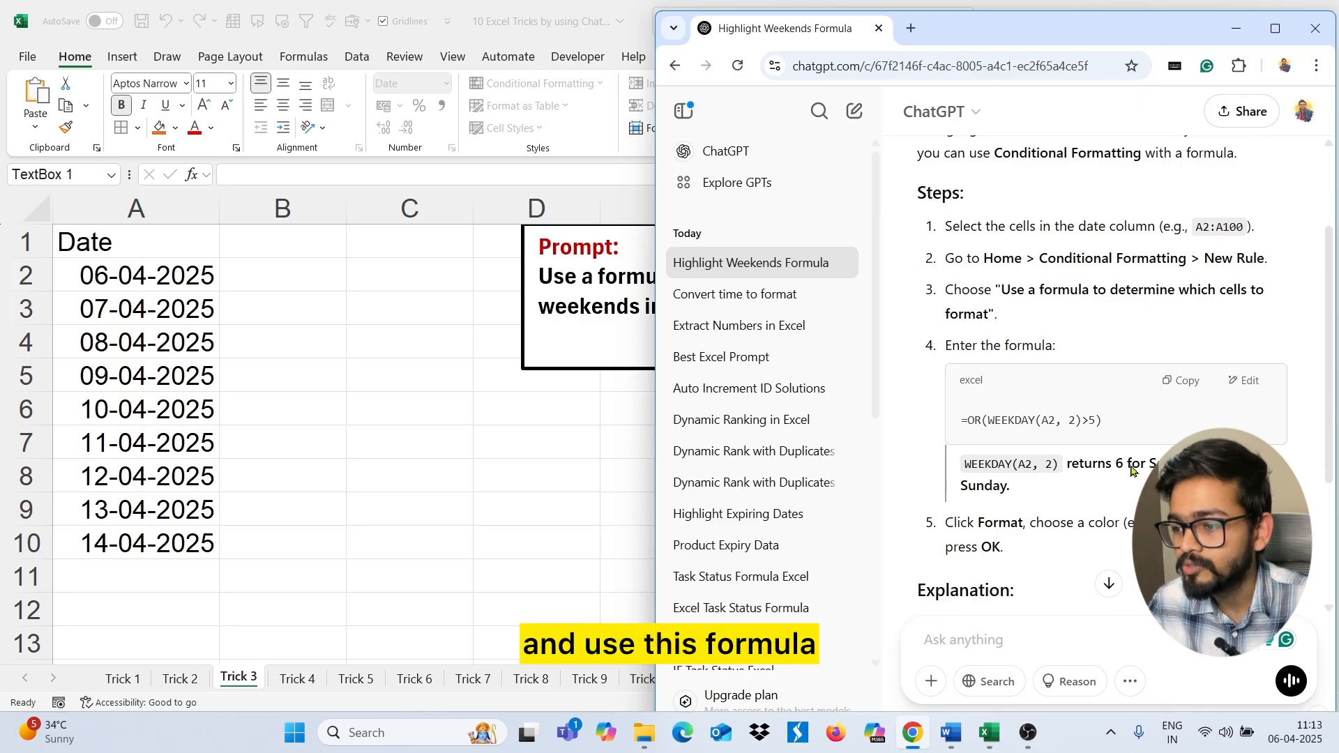
Return to Excel and start a new conditional formatting rule for the dates in A2:A10 that uses a formula to determine which cells to format.
click(411, 407)
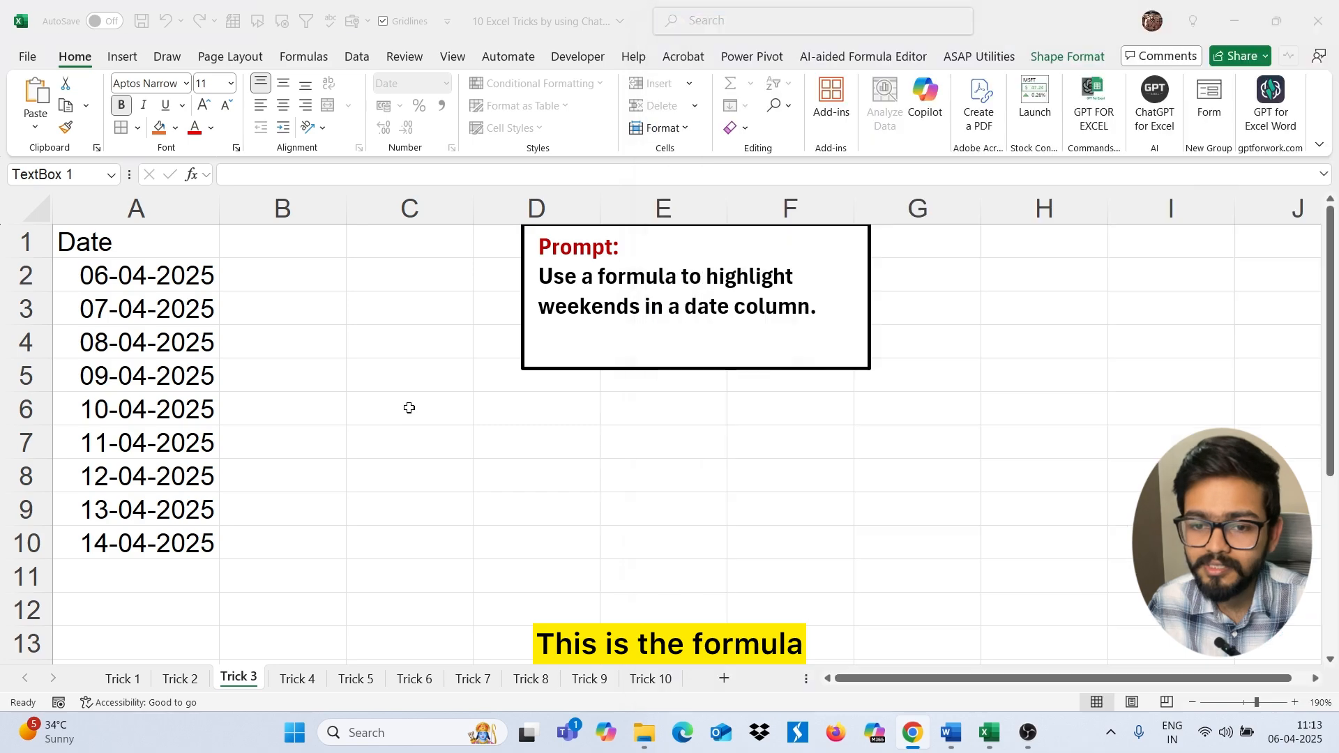
click(201, 276)
drag(201, 276, 157, 546)
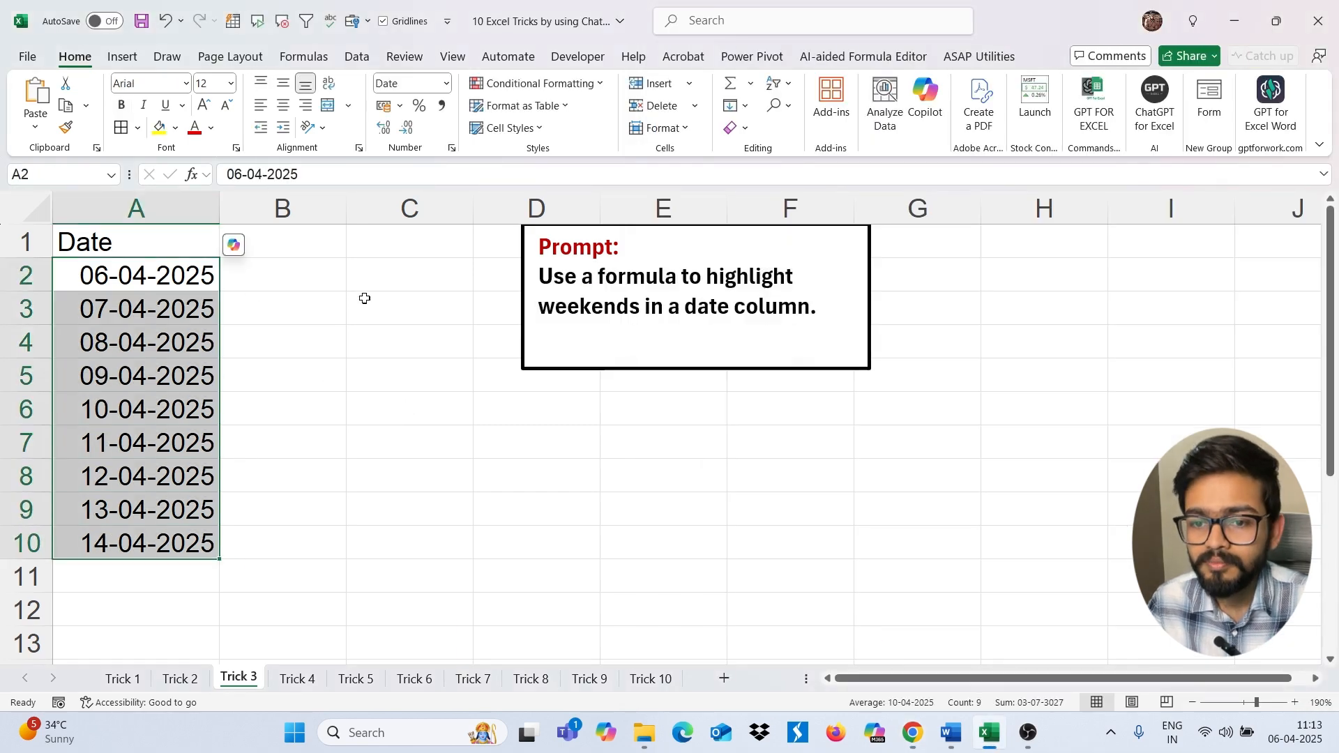
click(532, 83)
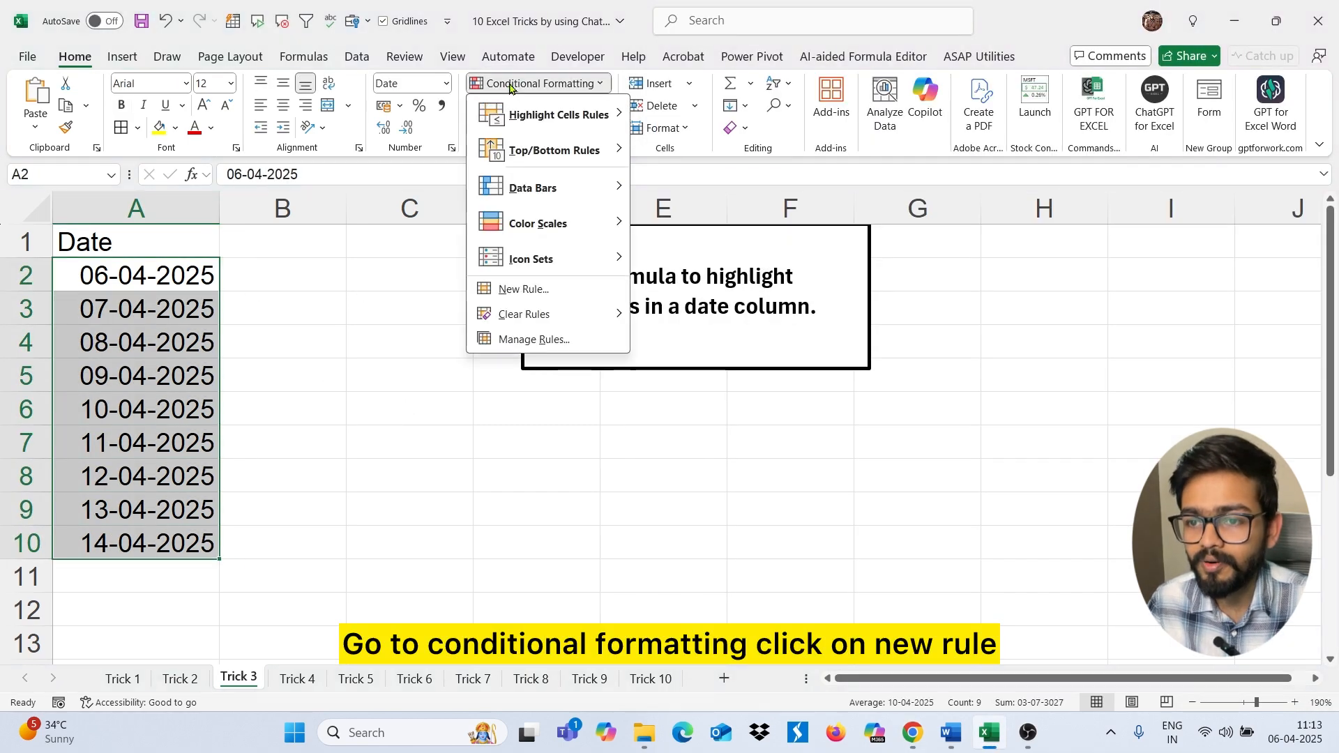
click(550, 290)
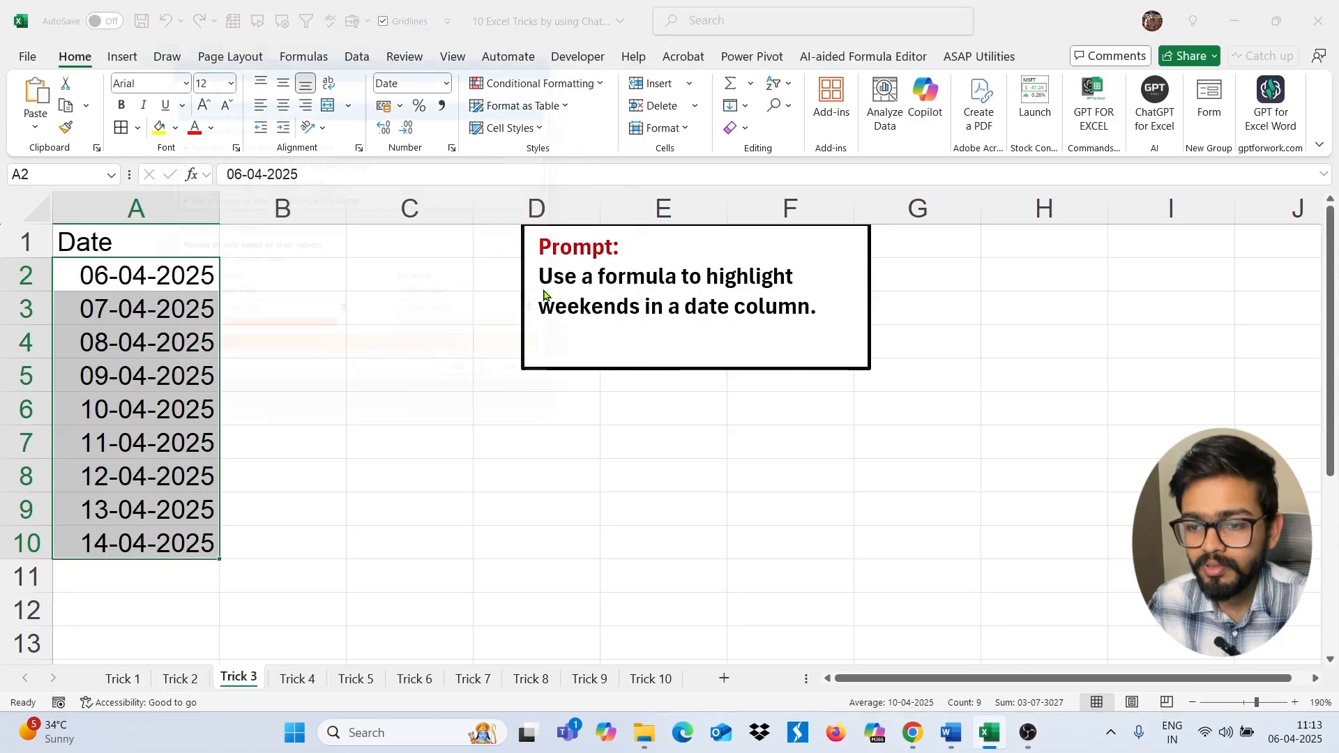
click(258, 201)
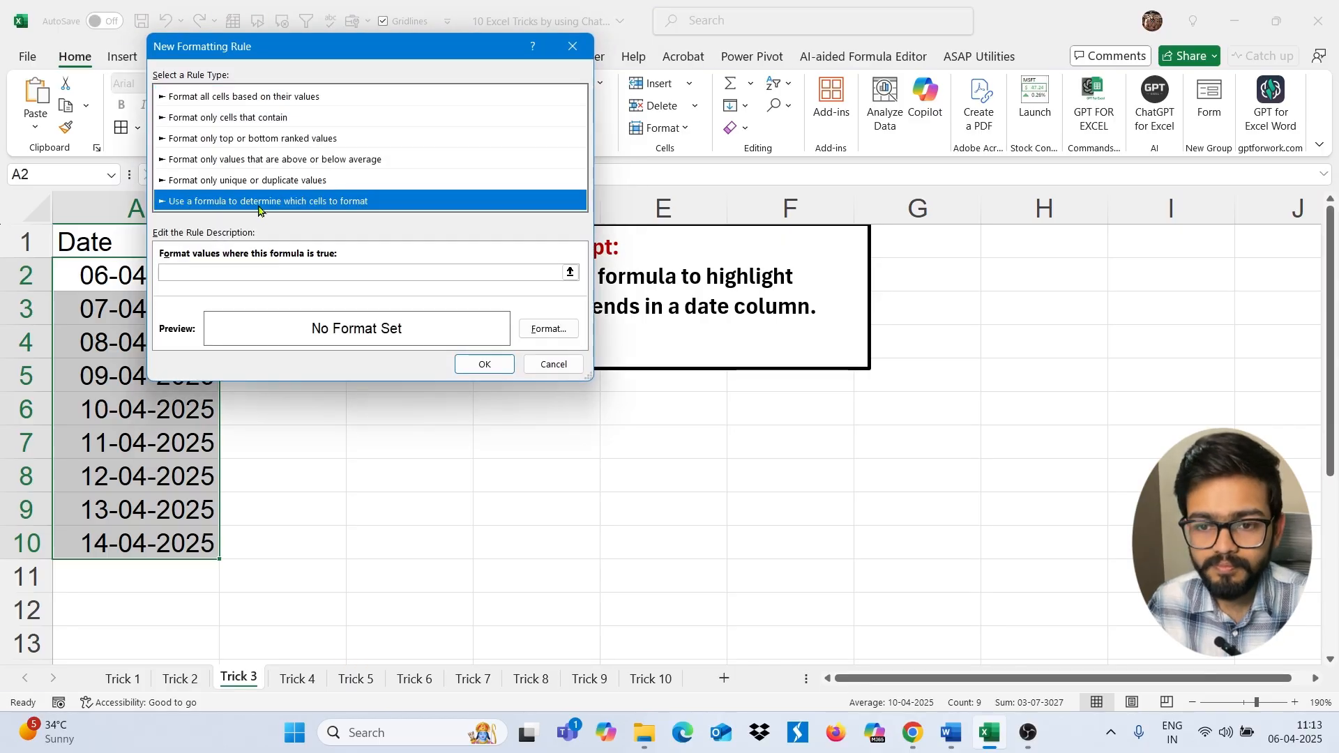
Copy =OR(WEEKDAY(A2, 2)>5) from the ChatGPT answer and enter it as the new rule's formula in Excel.
click(216, 272)
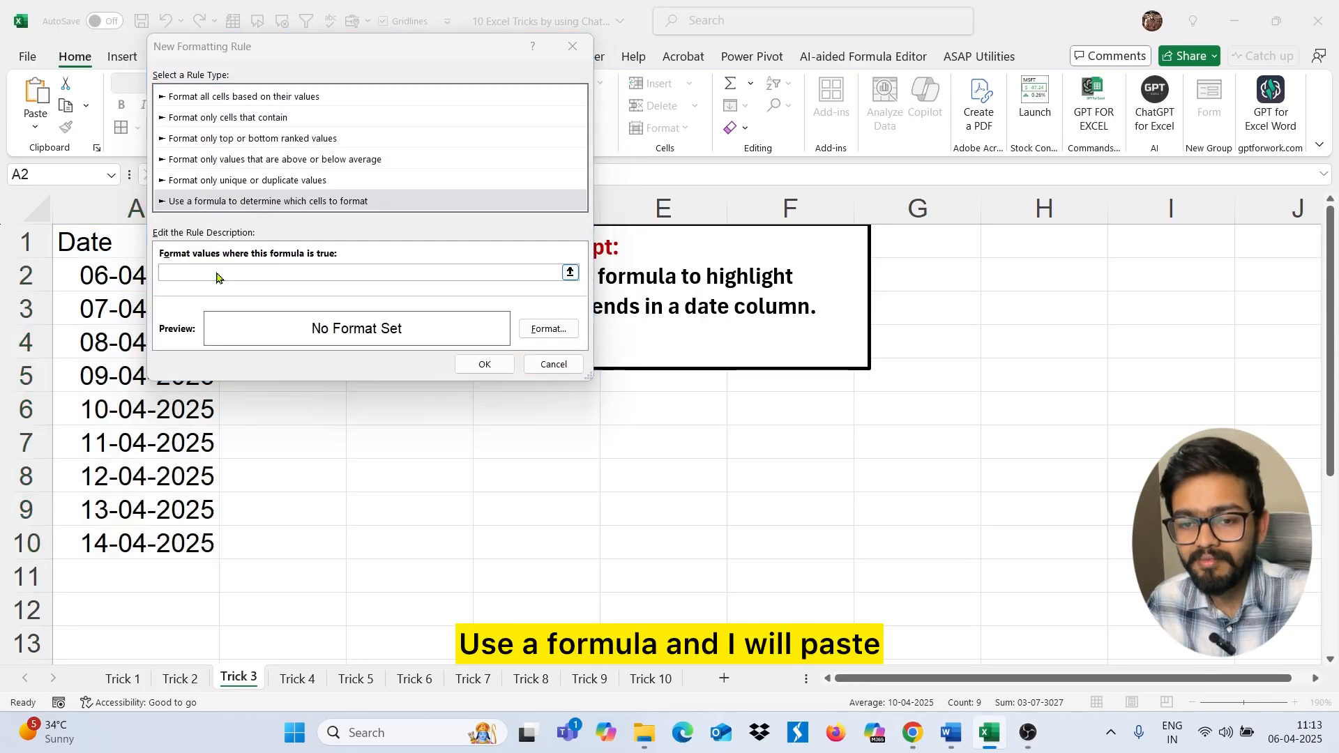
key(alt+Tab)
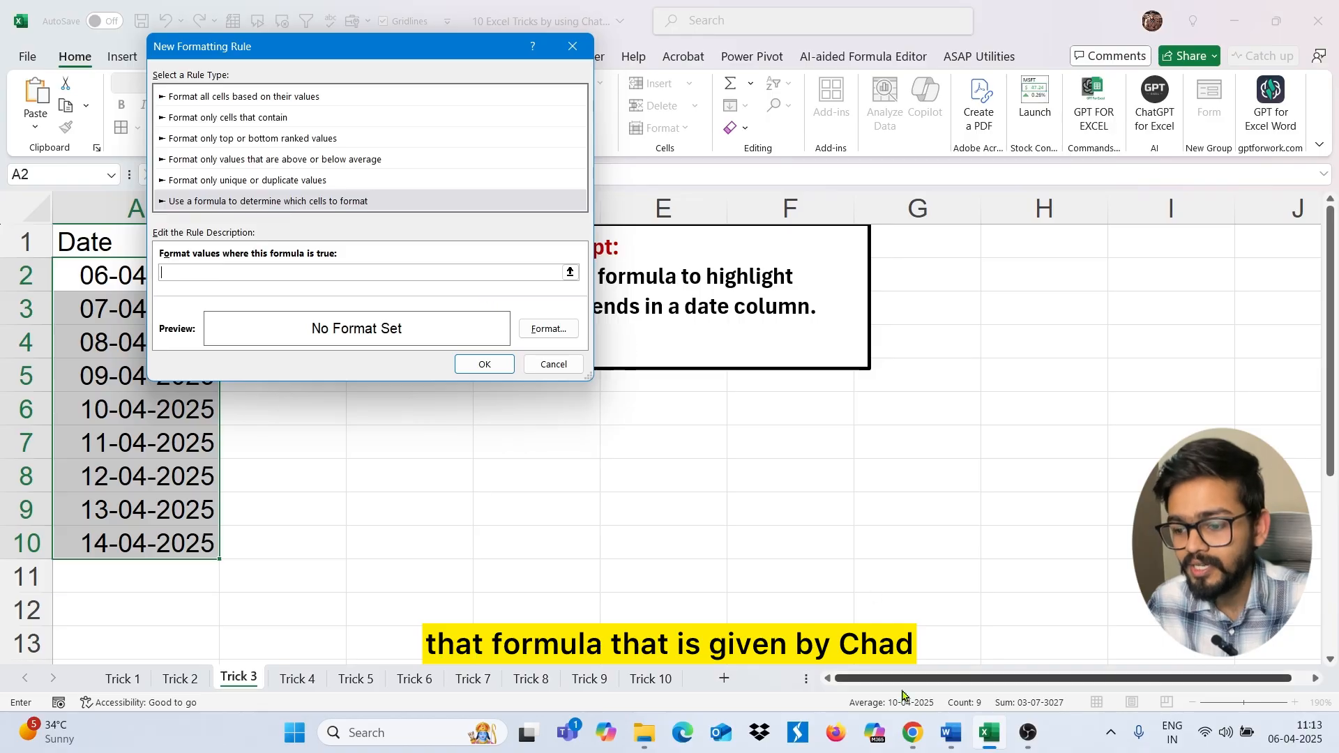
key(alt+Tab)
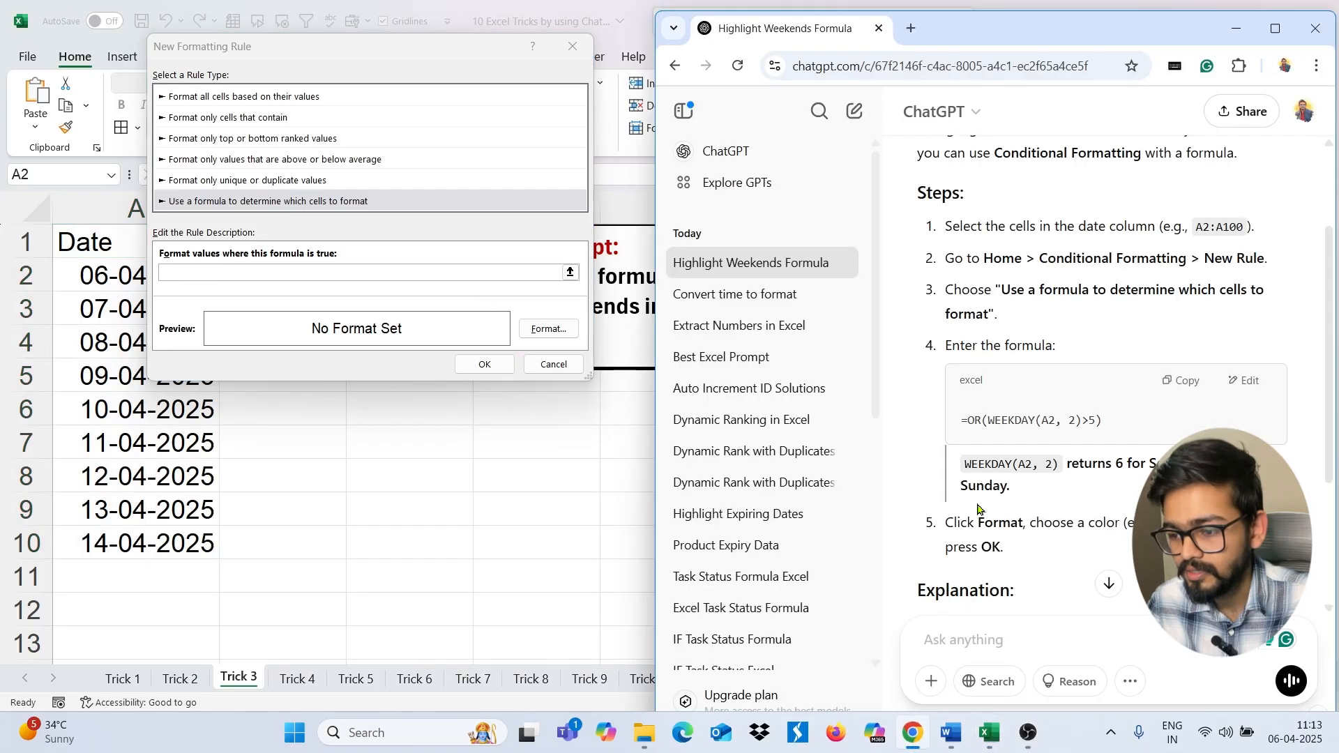
click(1180, 381)
click(280, 292)
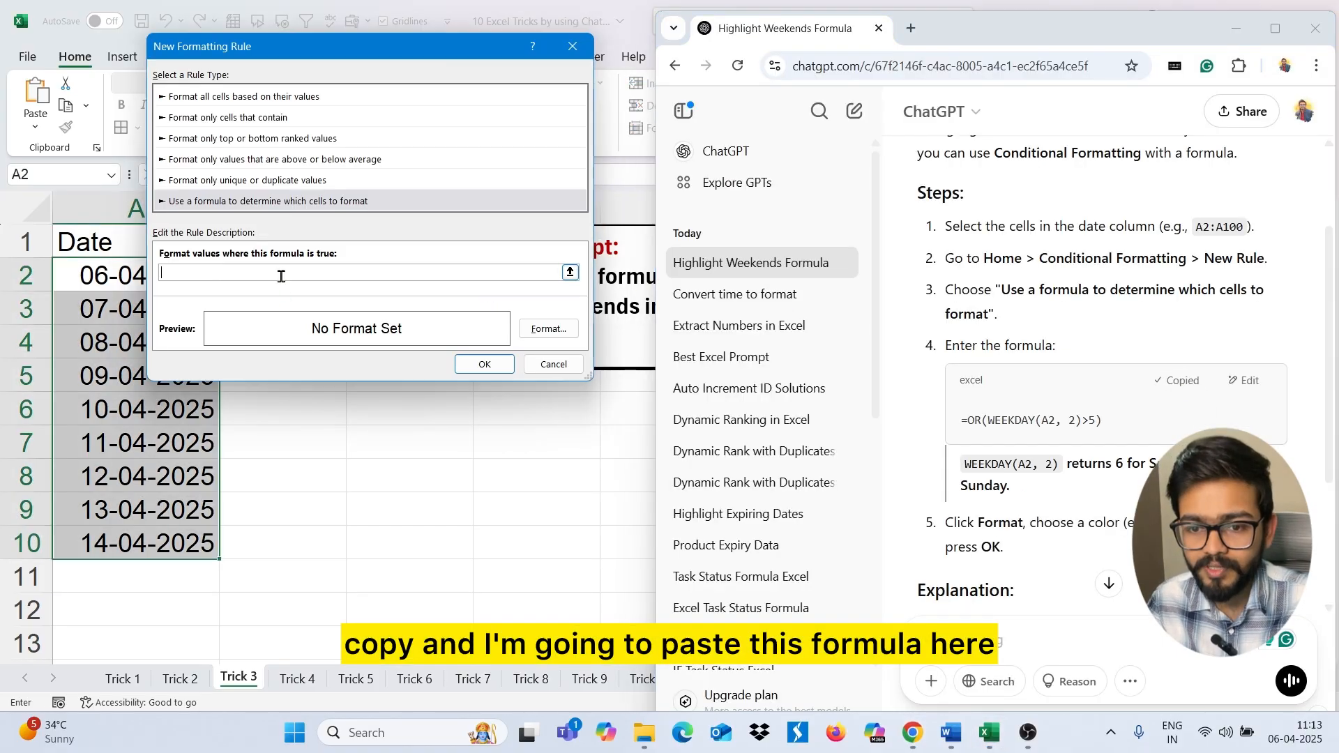
key(ctrl+v)
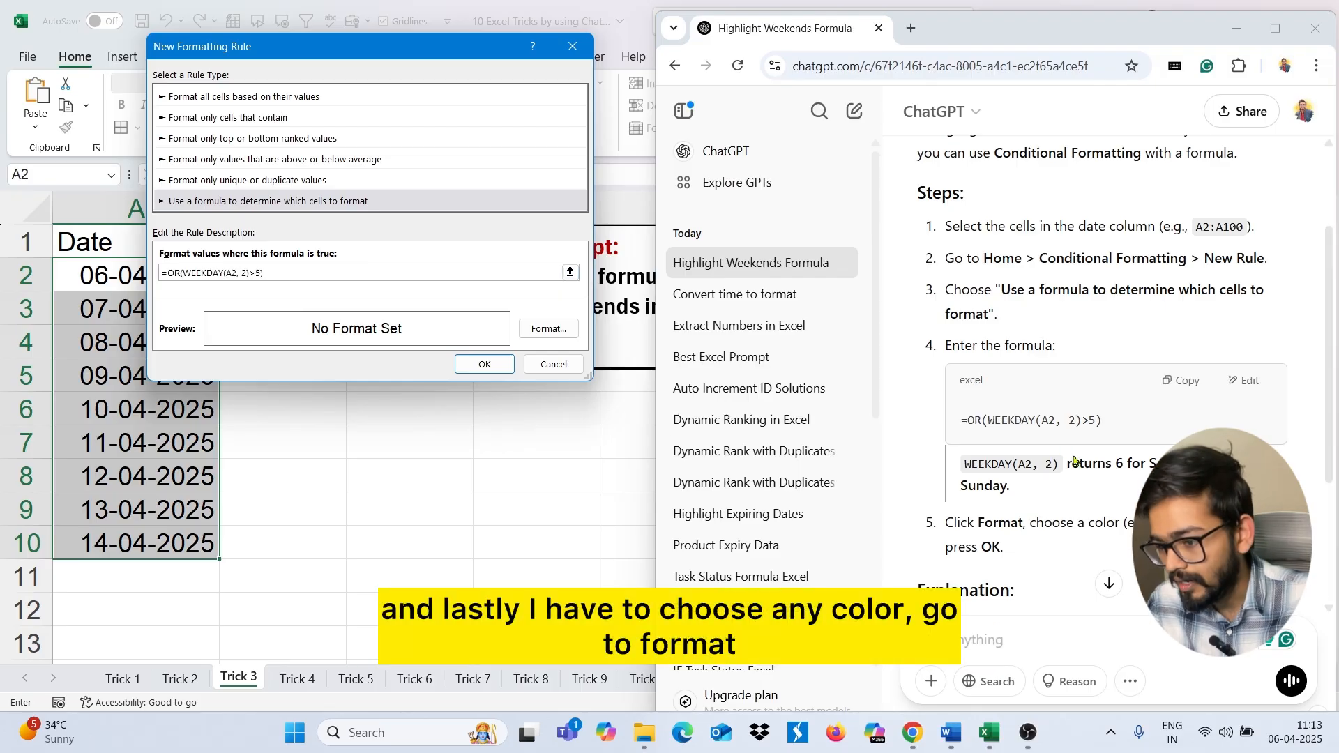
Give the weekend rule a yellow fill, apply it to the dates and minimize the ChatGPT window.
click(556, 338)
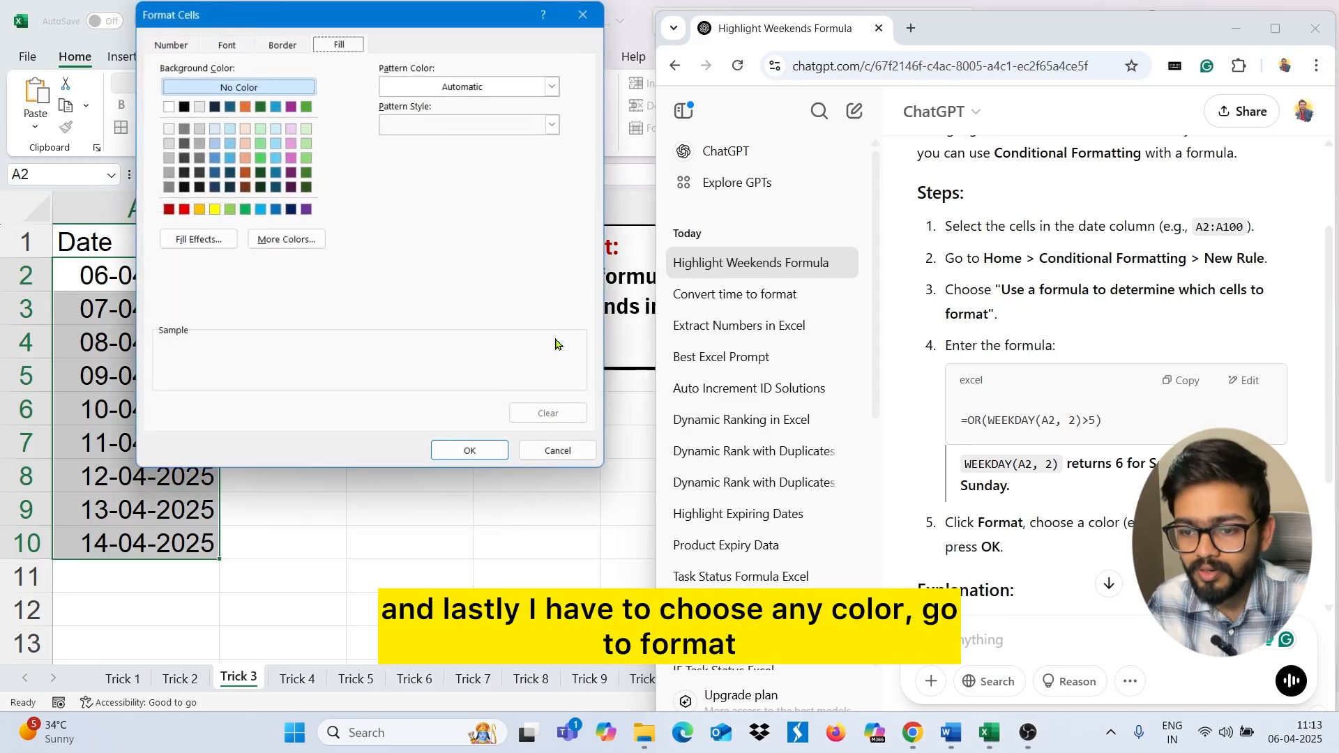
click(214, 211)
click(465, 451)
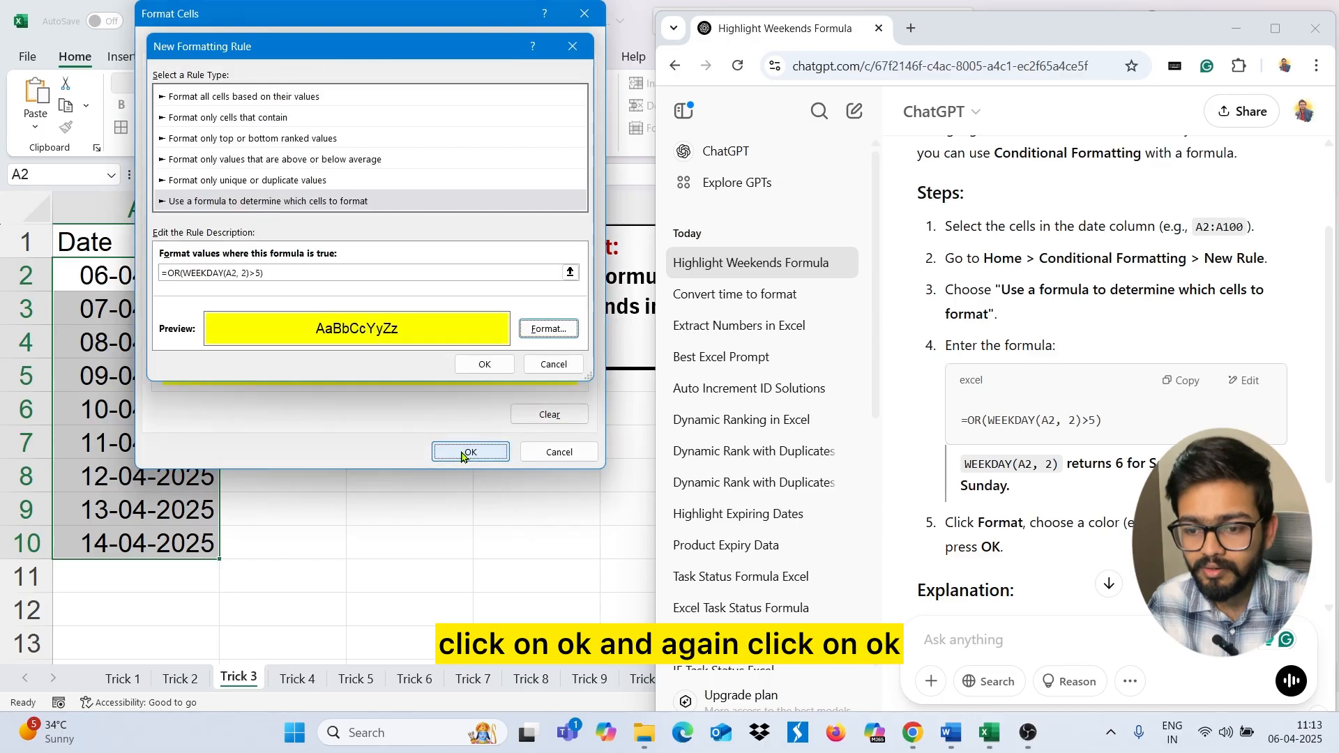
click(481, 363)
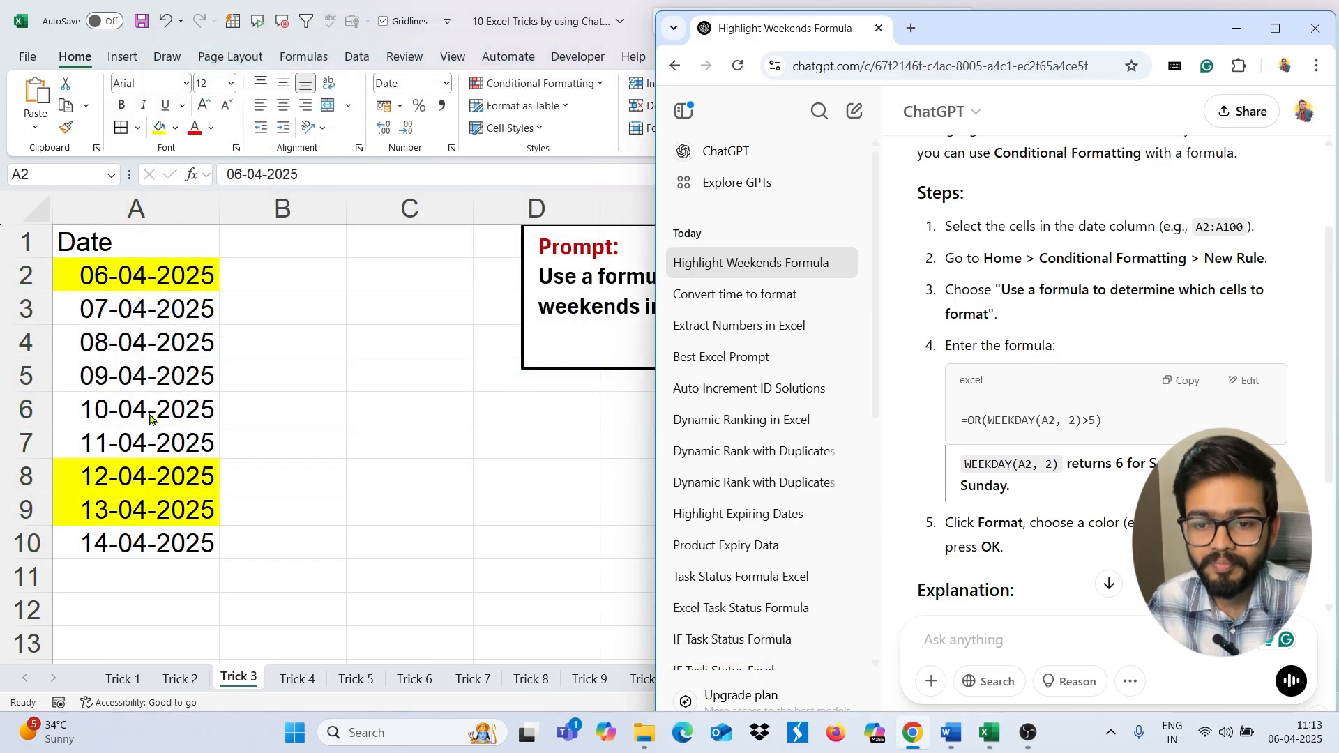
click(1235, 28)
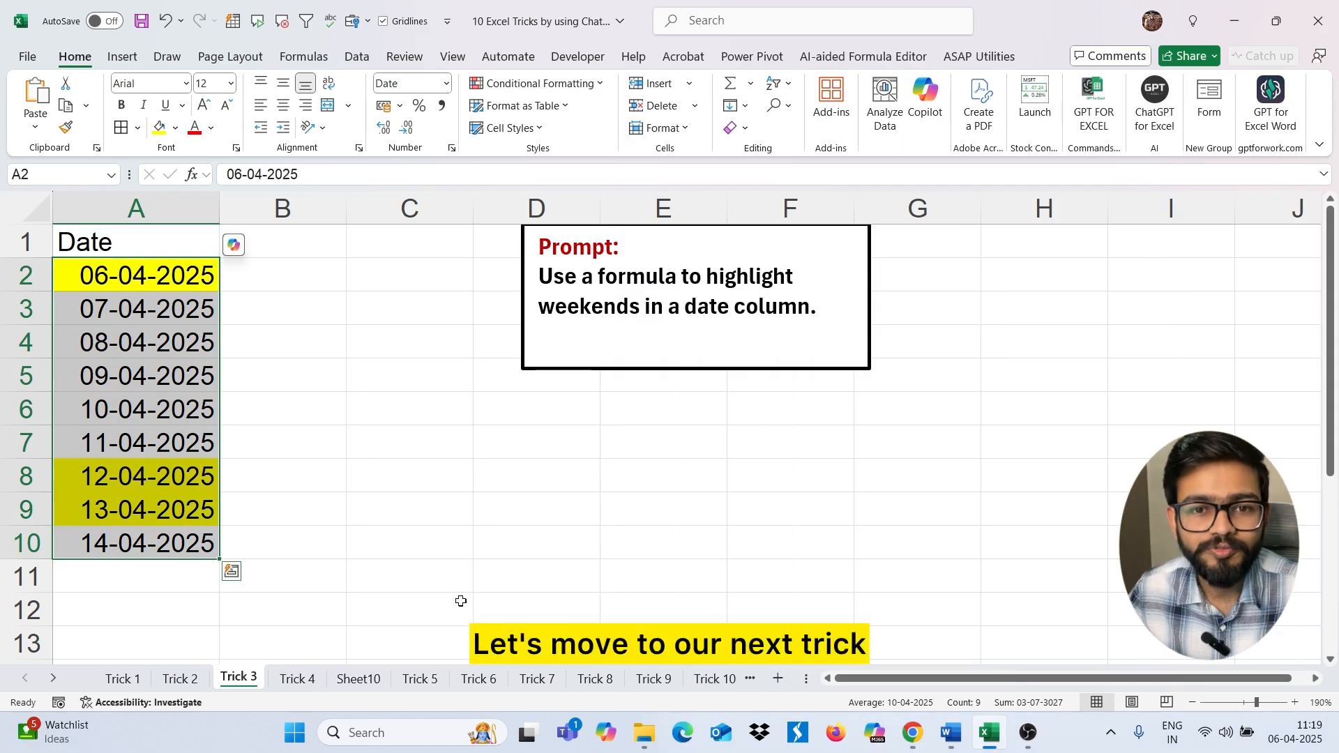
Copy the Trick 4 sheet's prompt "Generate random passwords in Excel ." and submit it in a new ChatGPT chat in Chrome.
click(298, 678)
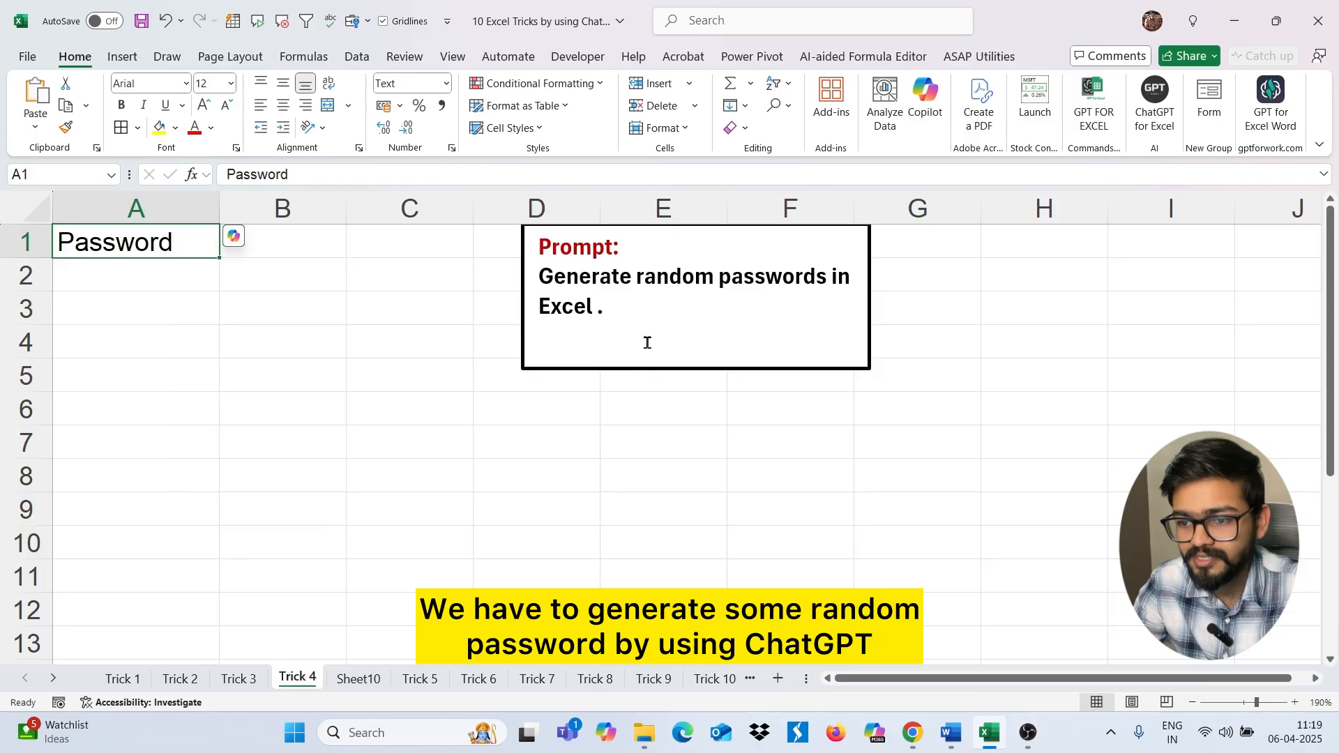
drag(622, 315, 541, 287)
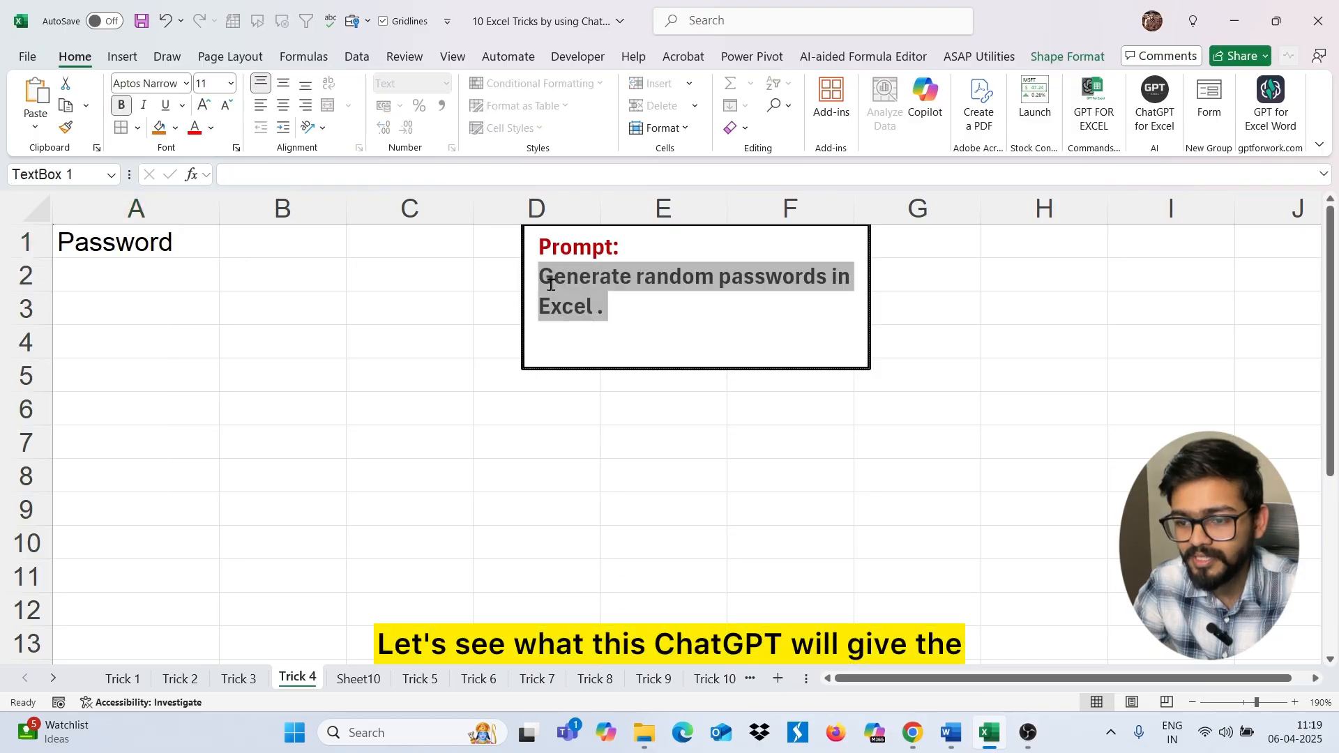
key(alt+Tab)
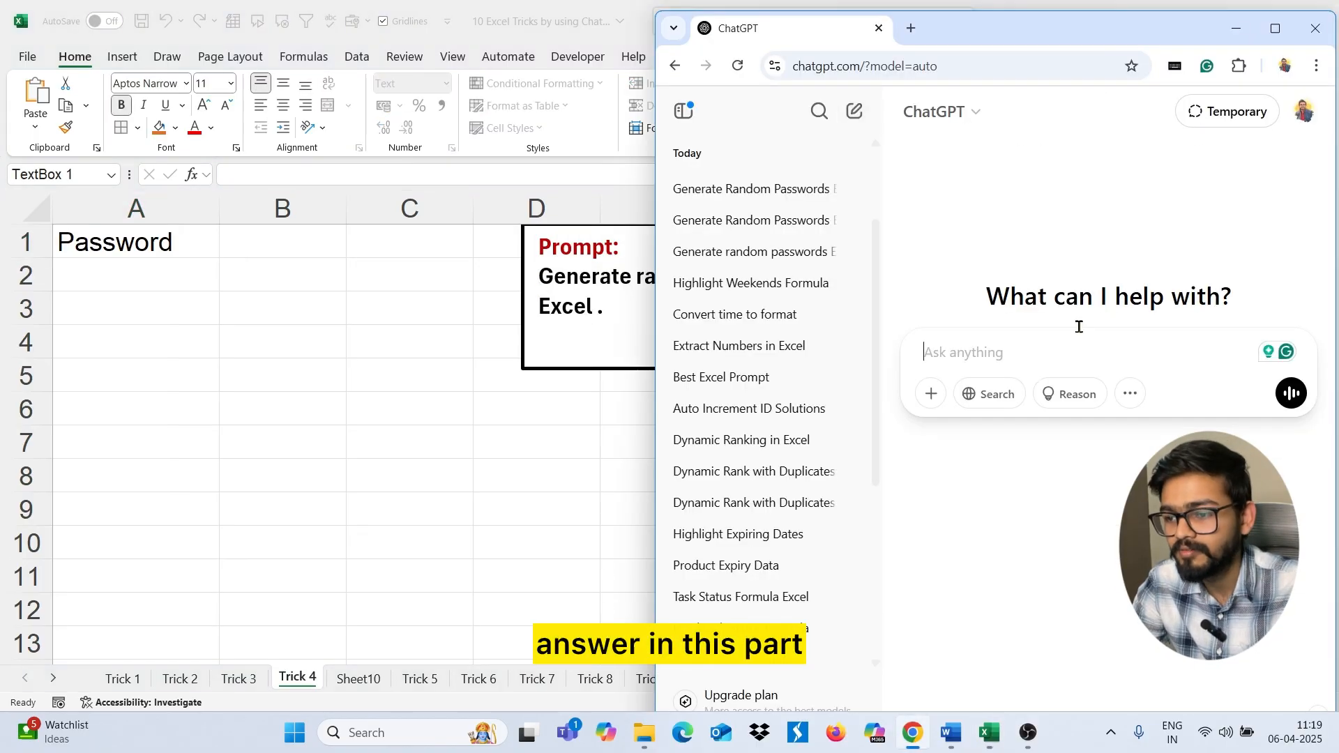
click(1007, 345)
key(ctrl+v)
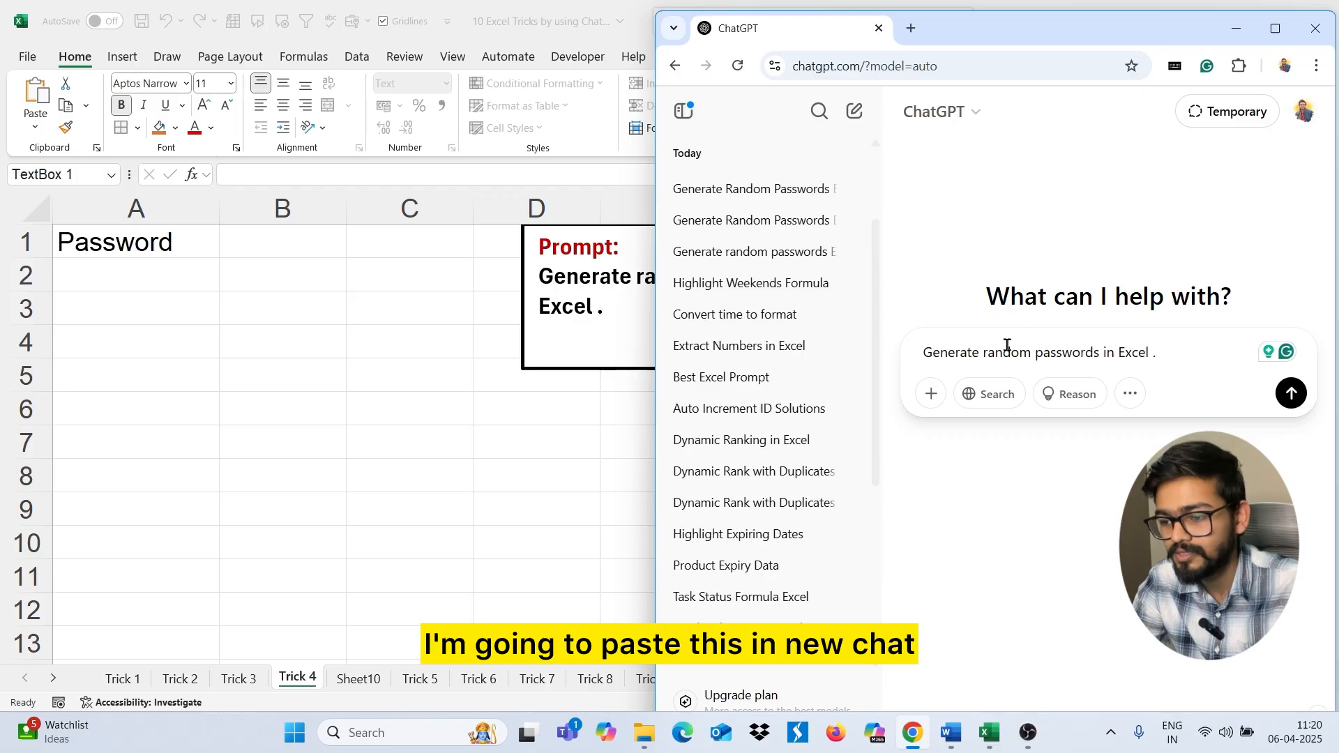
key(Return)
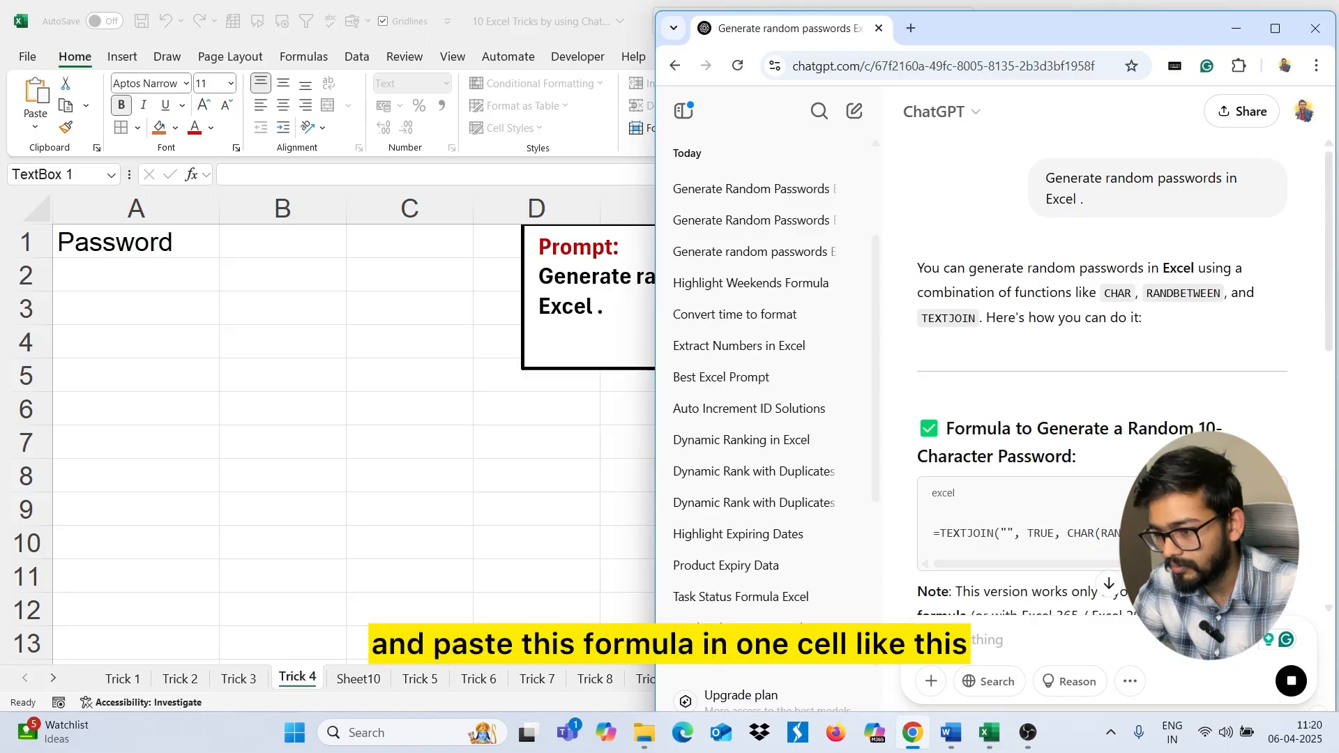
In Excel, enter ChatGPT's formula =TEXTJOIN("", TRUE, CHAR(RANDBETWEEN({65,97,48}, {90,122,57}))) in A2 on the Trick 4 sheet and fill it down to A9.
click(153, 270)
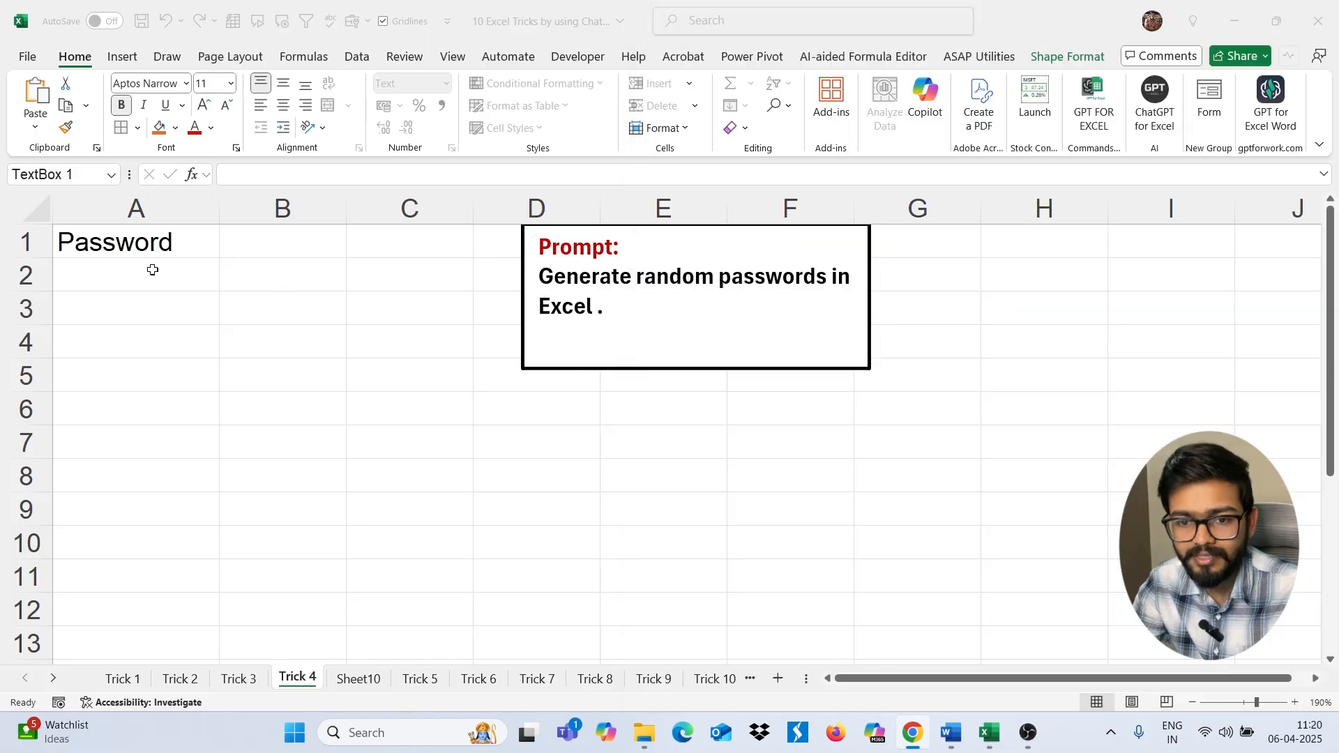
double_click(153, 270)
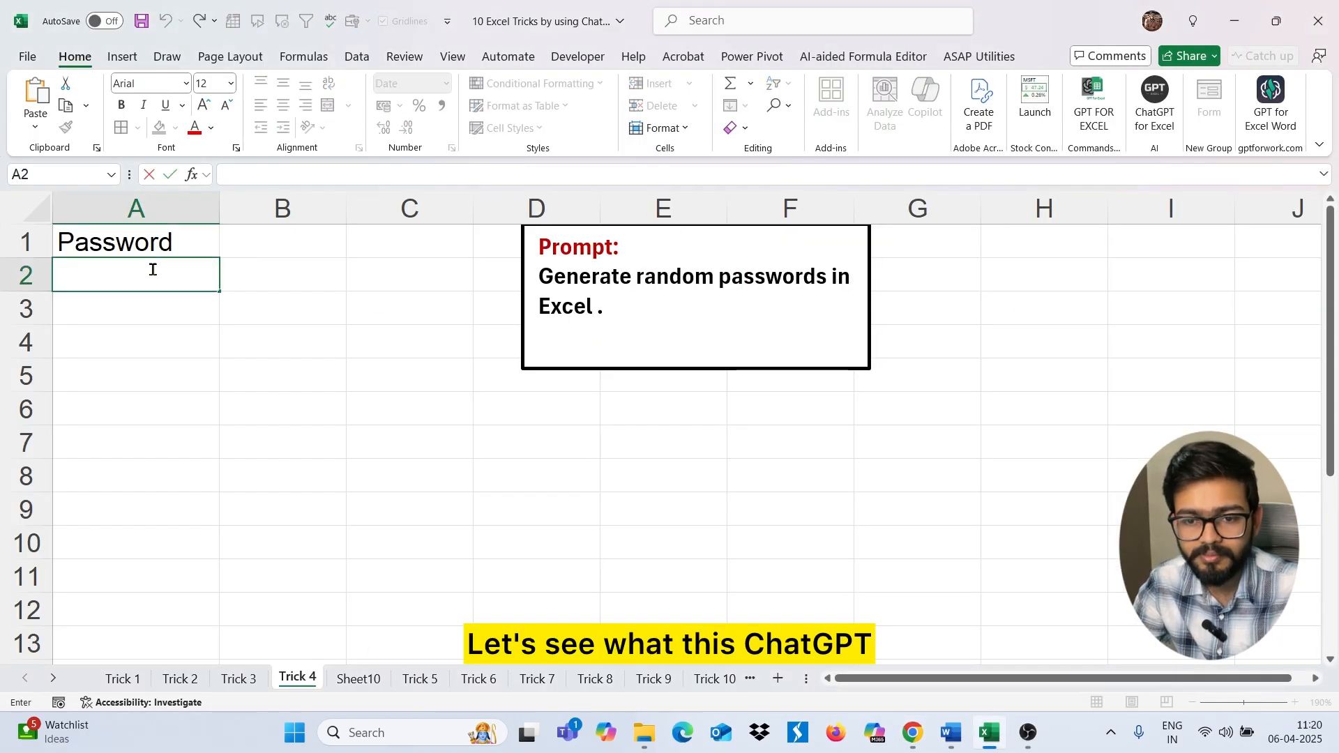
key(ctrl+v)
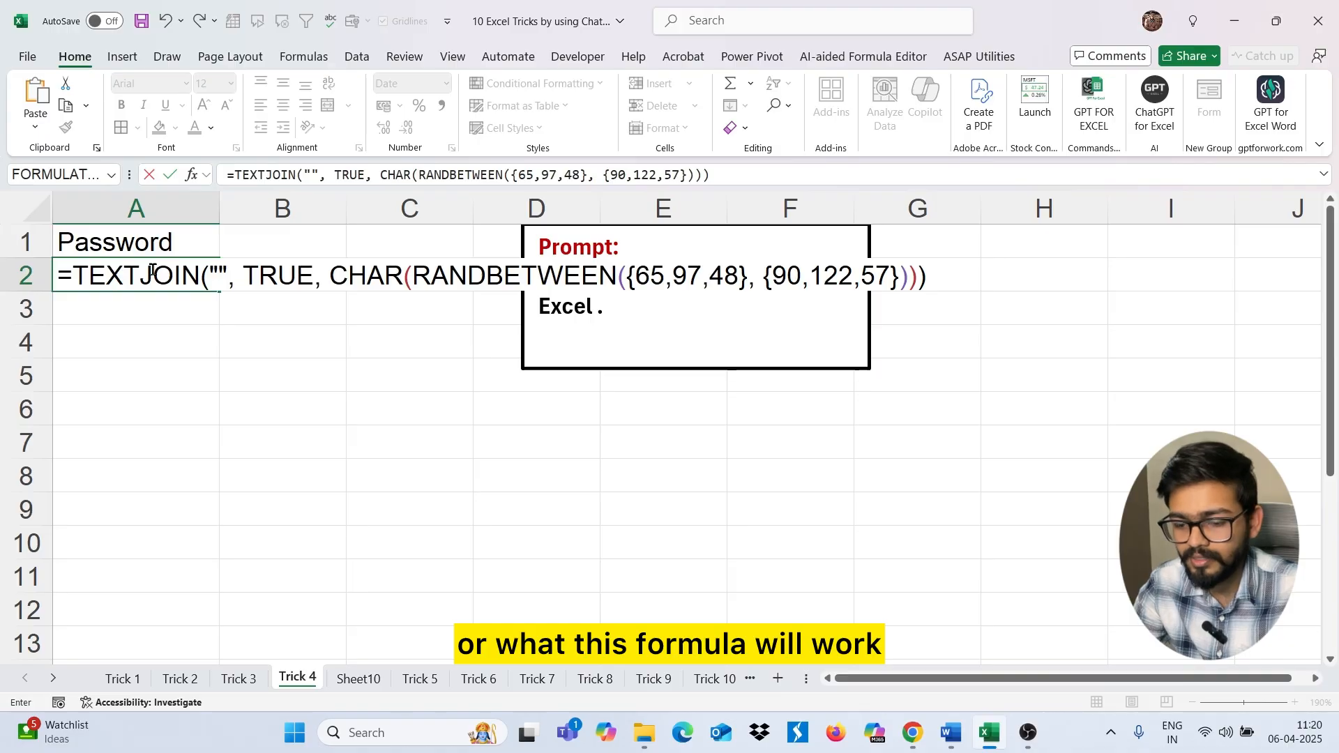
key(Return)
click(151, 269)
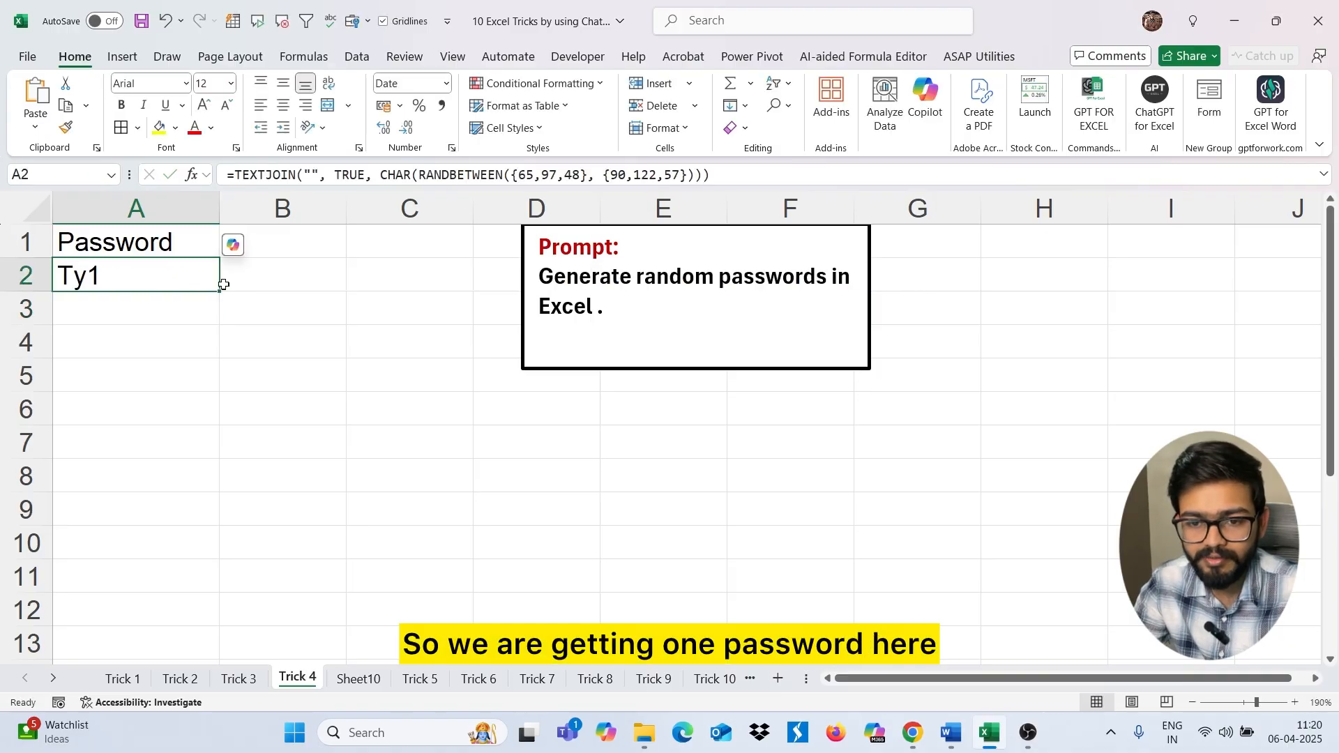
drag(221, 292, 193, 512)
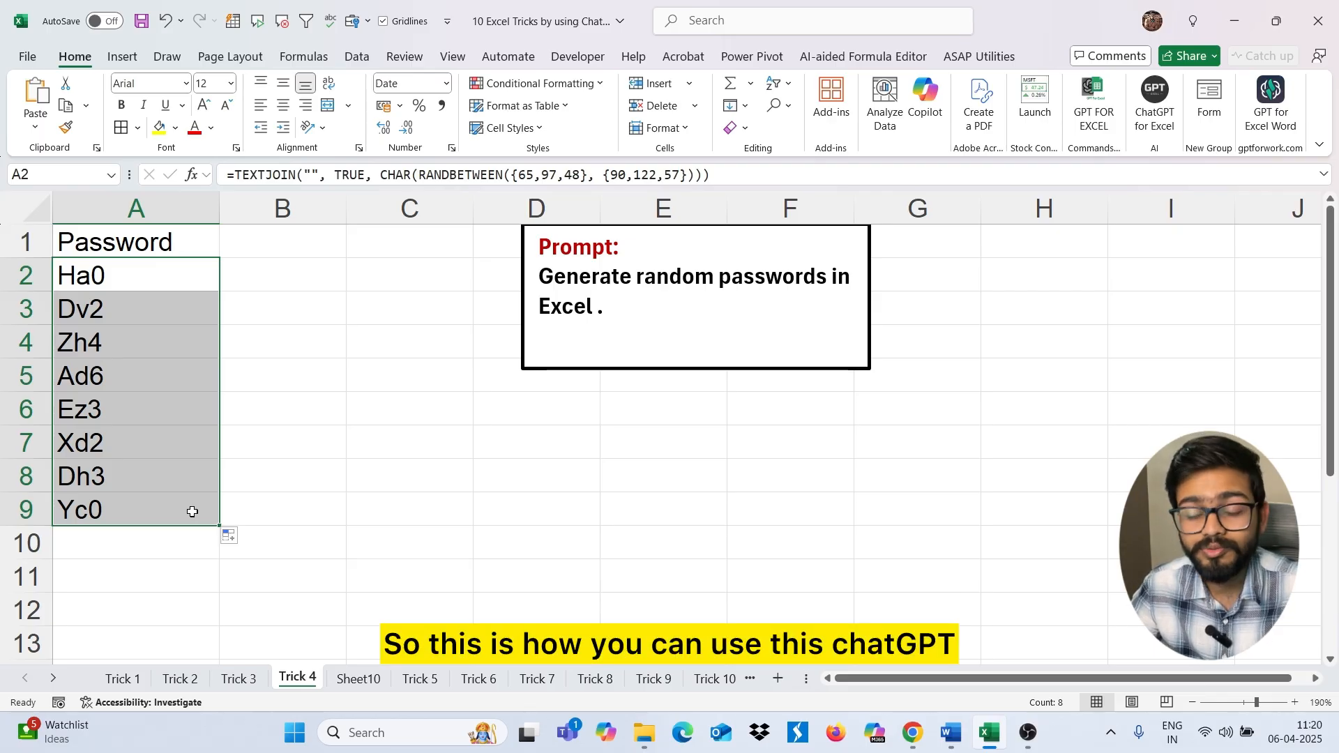
Open the Trick 5 sheet and copy its prompt "Calculate time difference between two time values and show as HH:MM.".
click(421, 685)
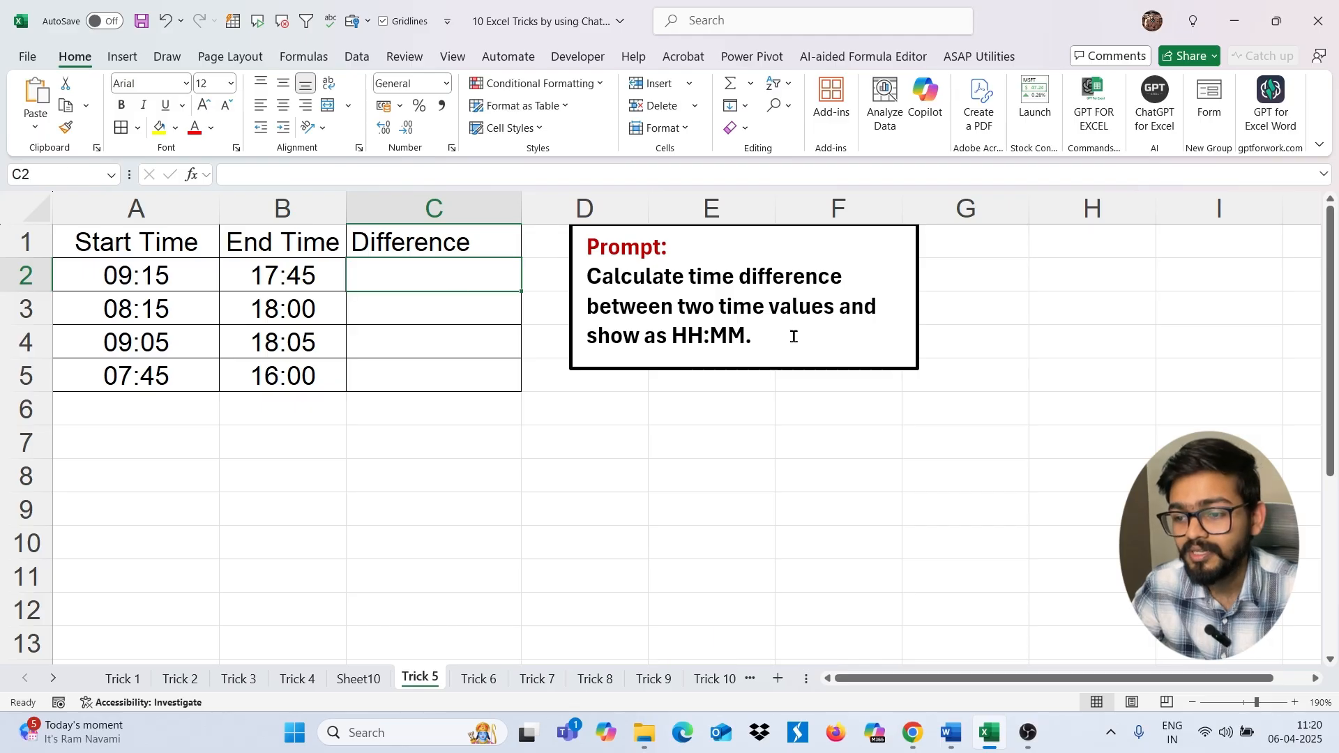
drag(792, 334, 616, 298)
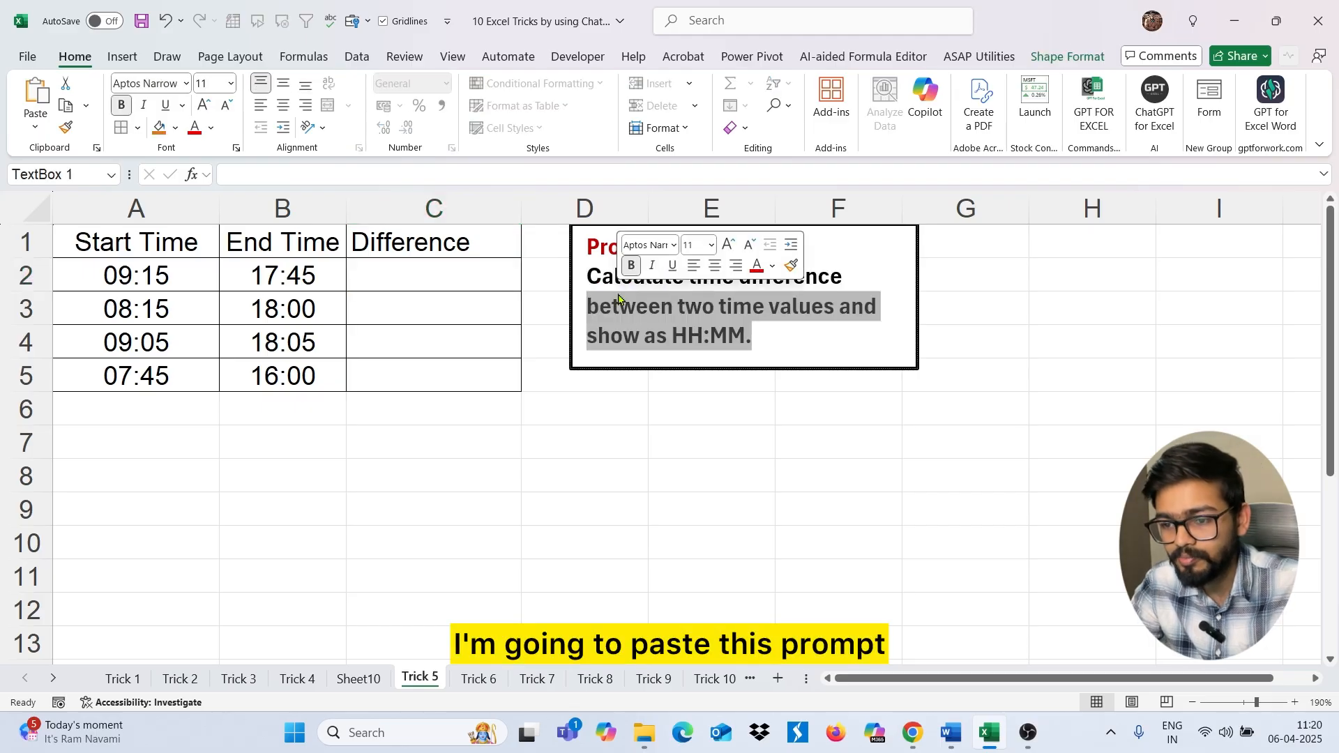
click(745, 331)
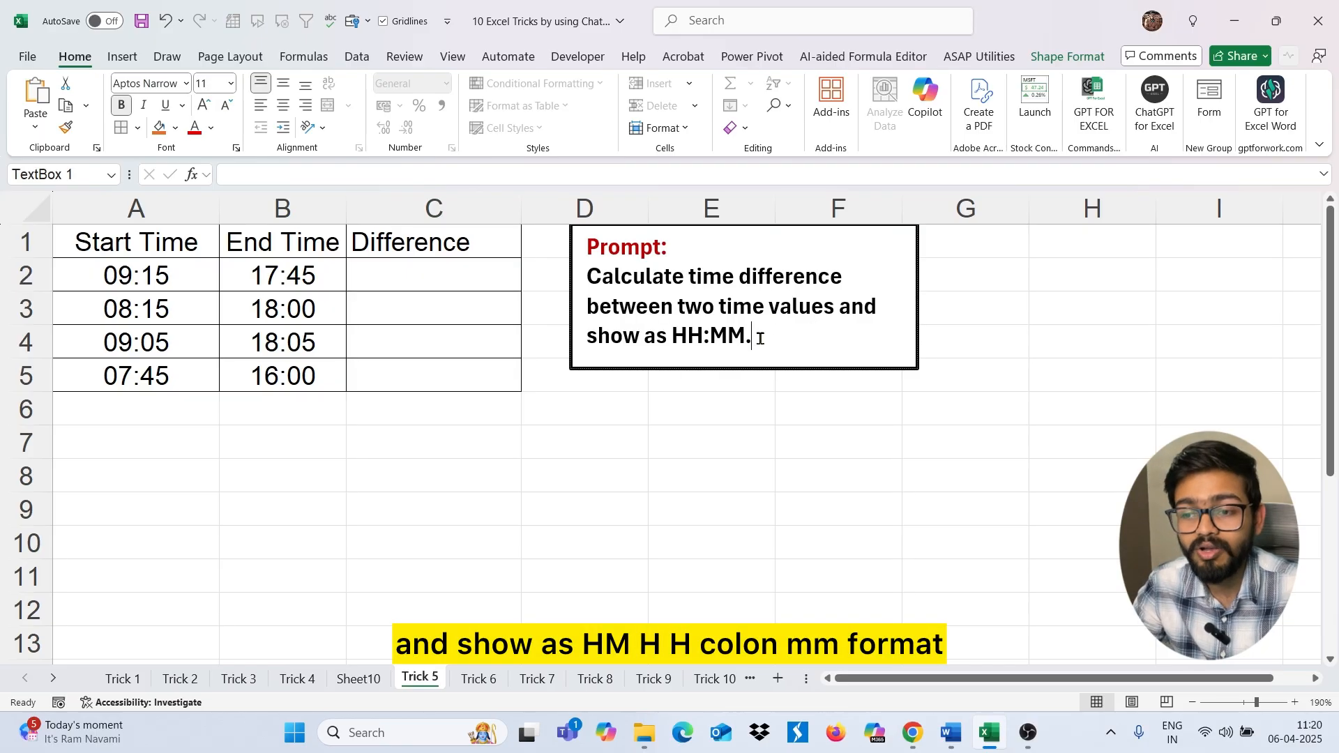
shift+click(601, 279)
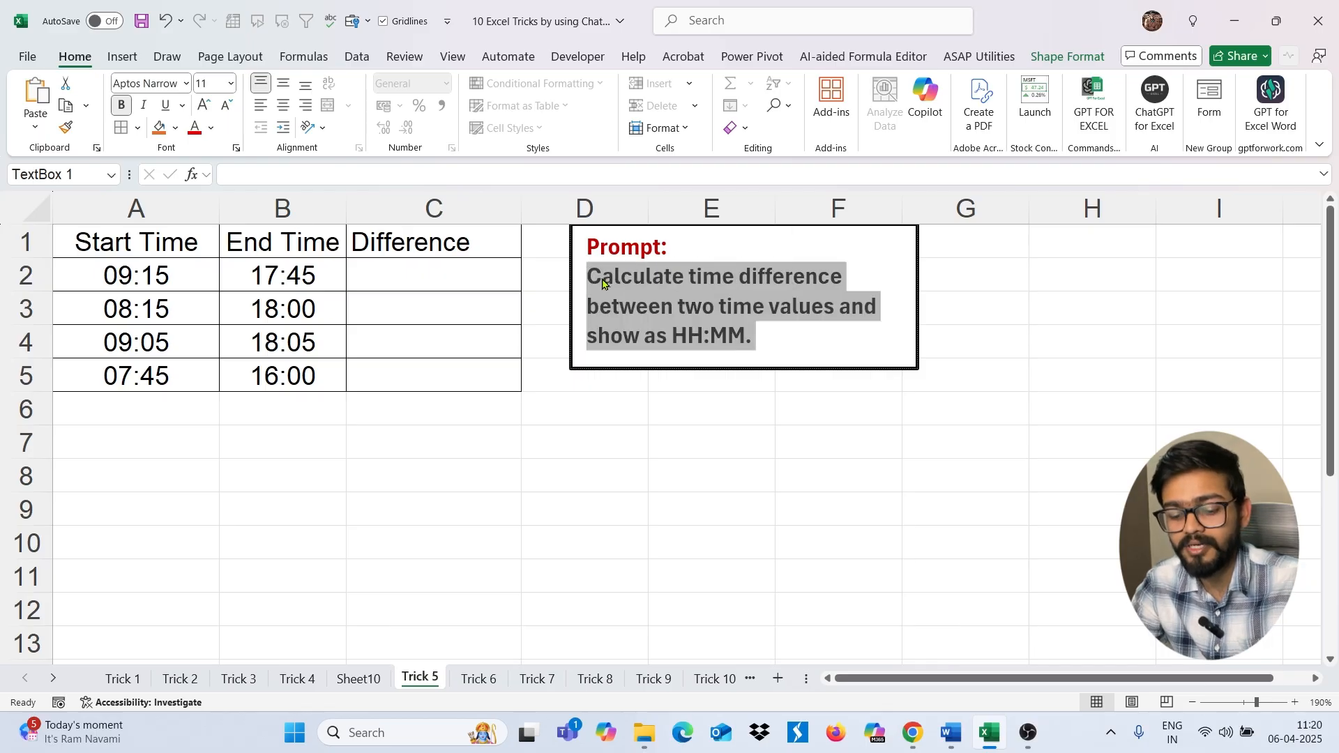
Switch to ChatGPT in Chrome, start a new chat and submit the copied time-difference prompt.
key(alt+Tab)
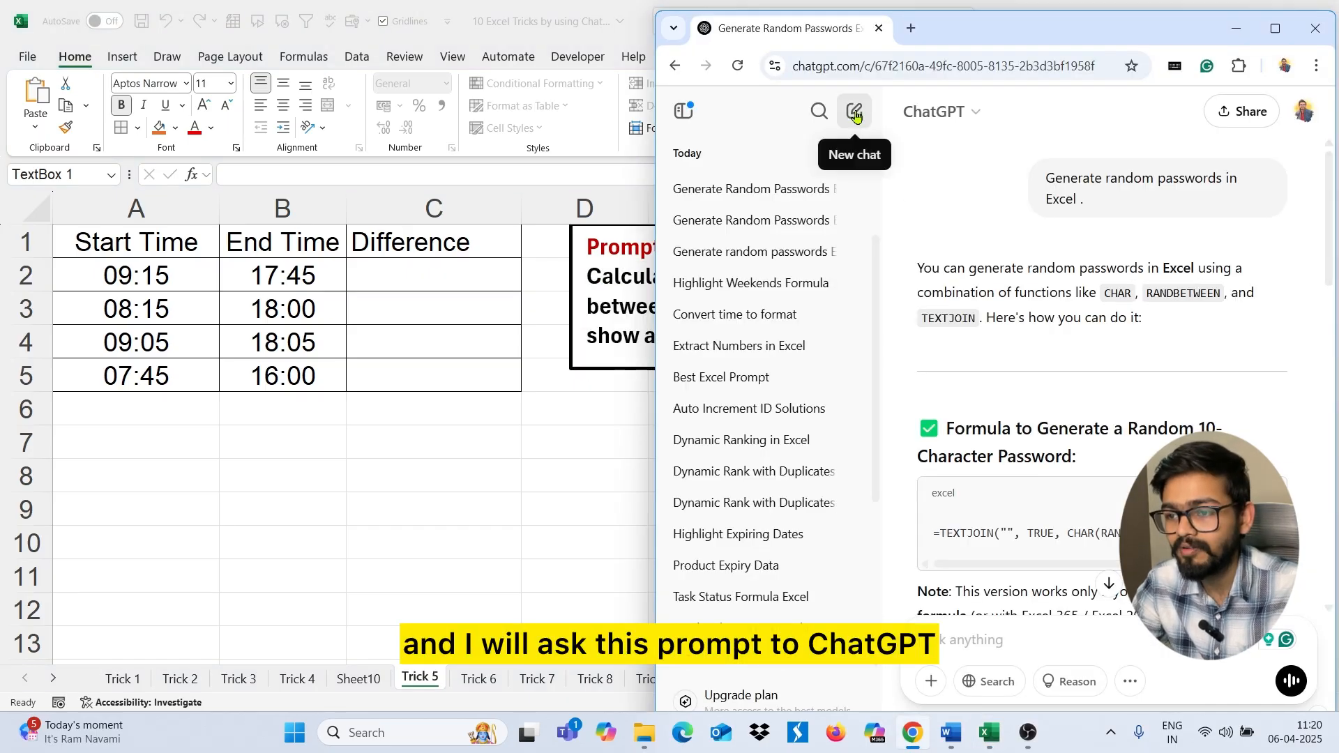
click(854, 111)
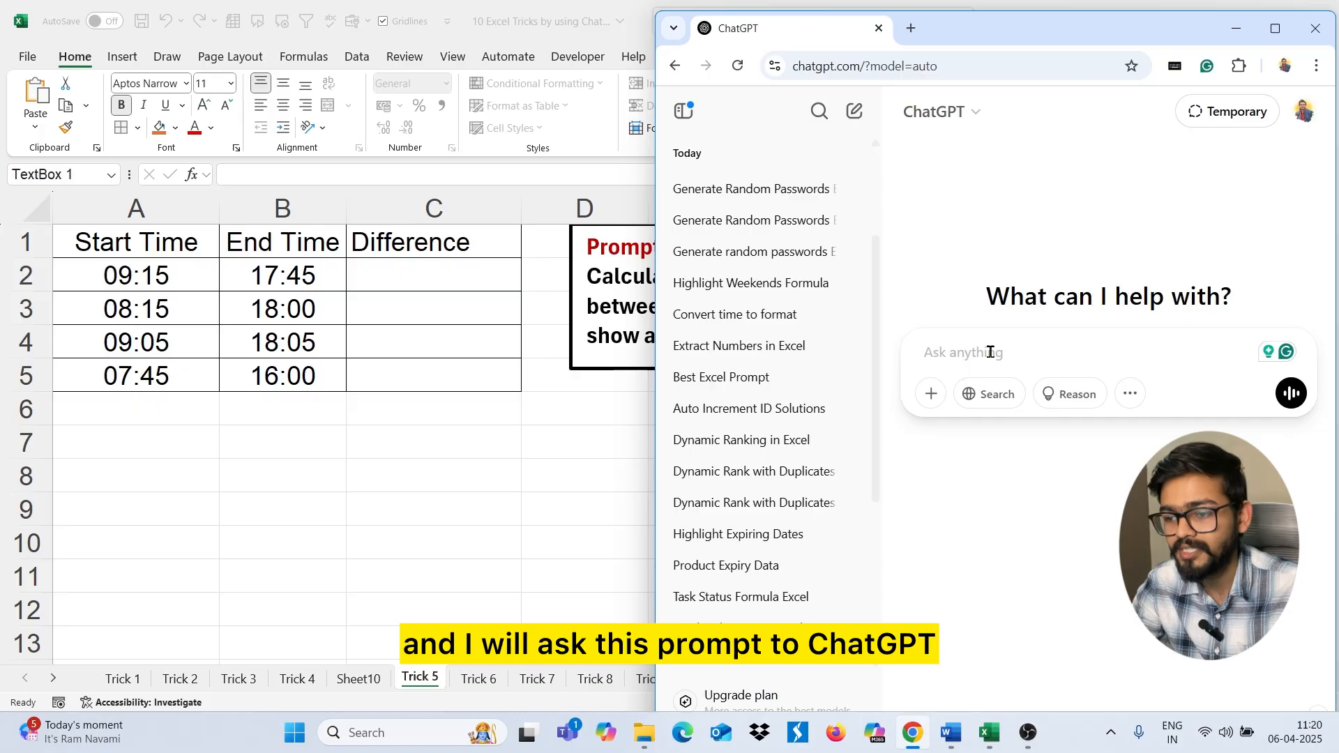
key(ctrl+v)
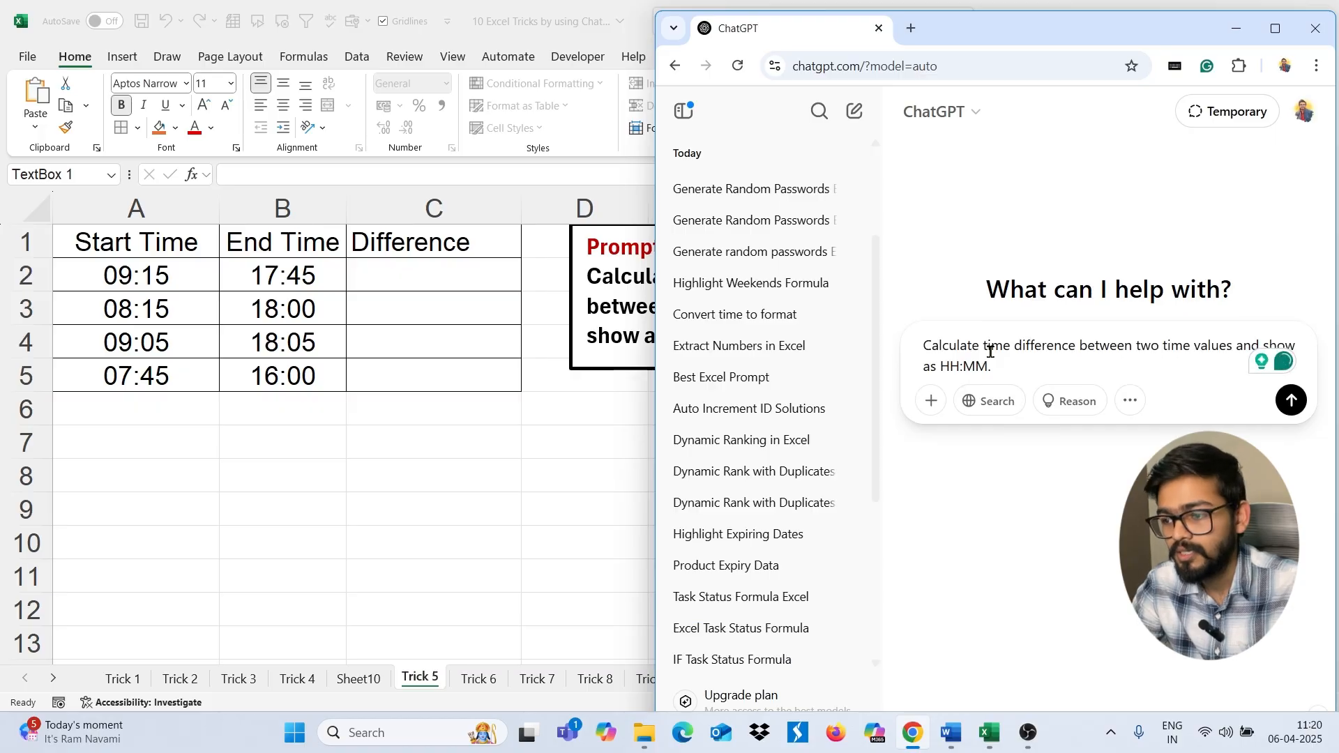
click(1290, 401)
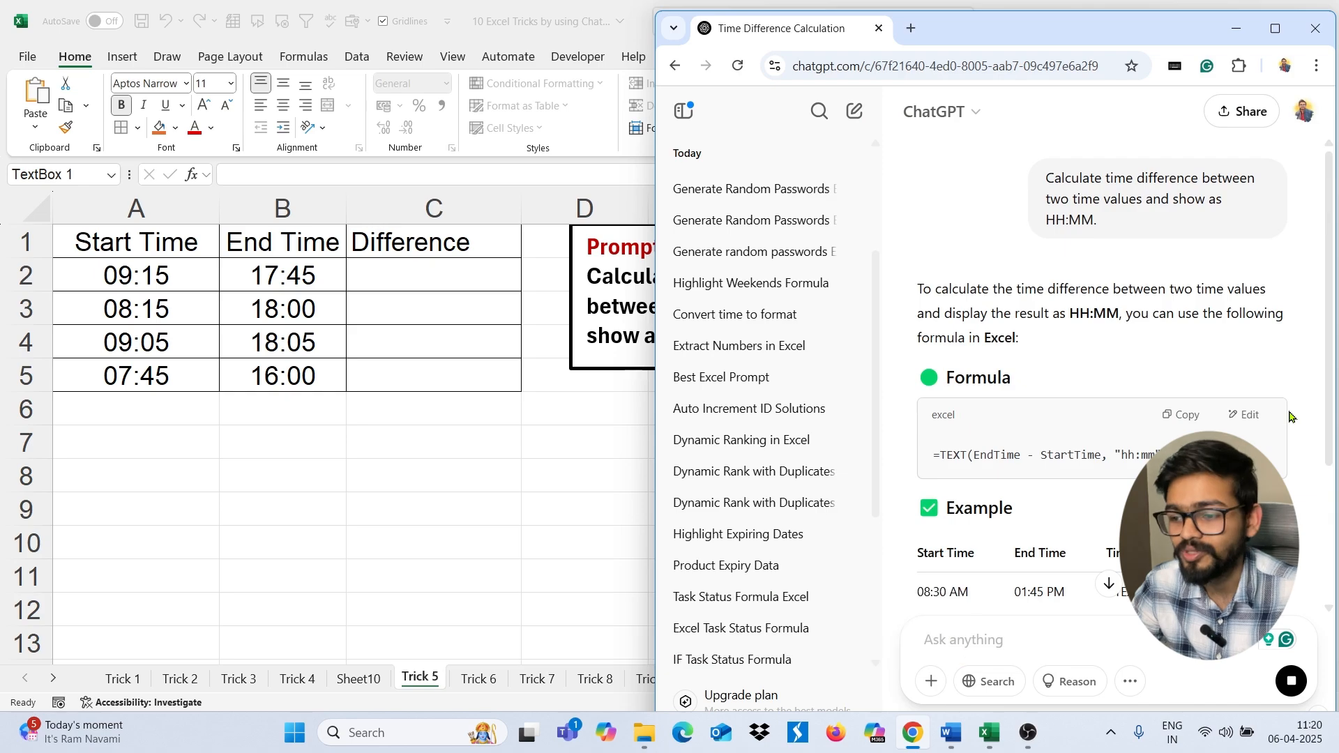
Copy ChatGPT's formula =TEXT(EndTime - StartTime, "hh:mm") and paste it into C2 of the Trick 5 sheet in Excel.
scroll(1116, 442, down, 1)
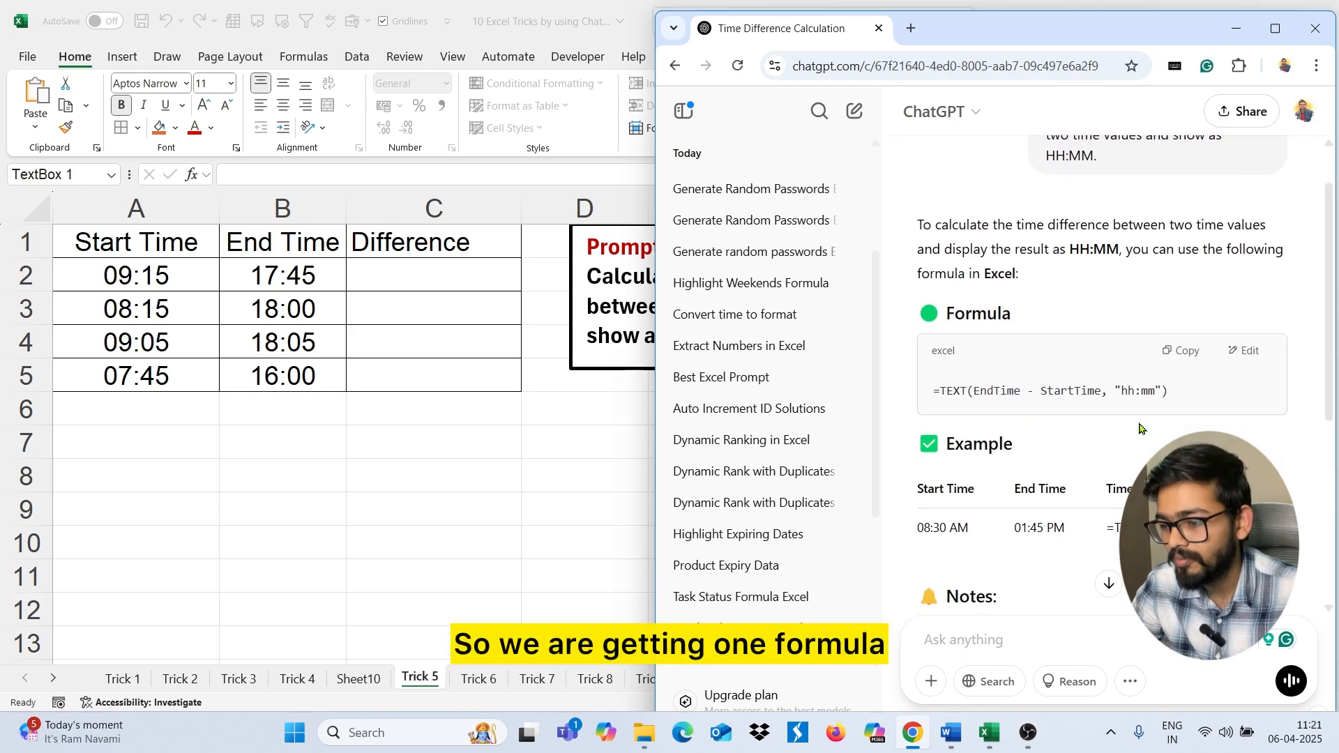
scroll(1140, 428, down, 1)
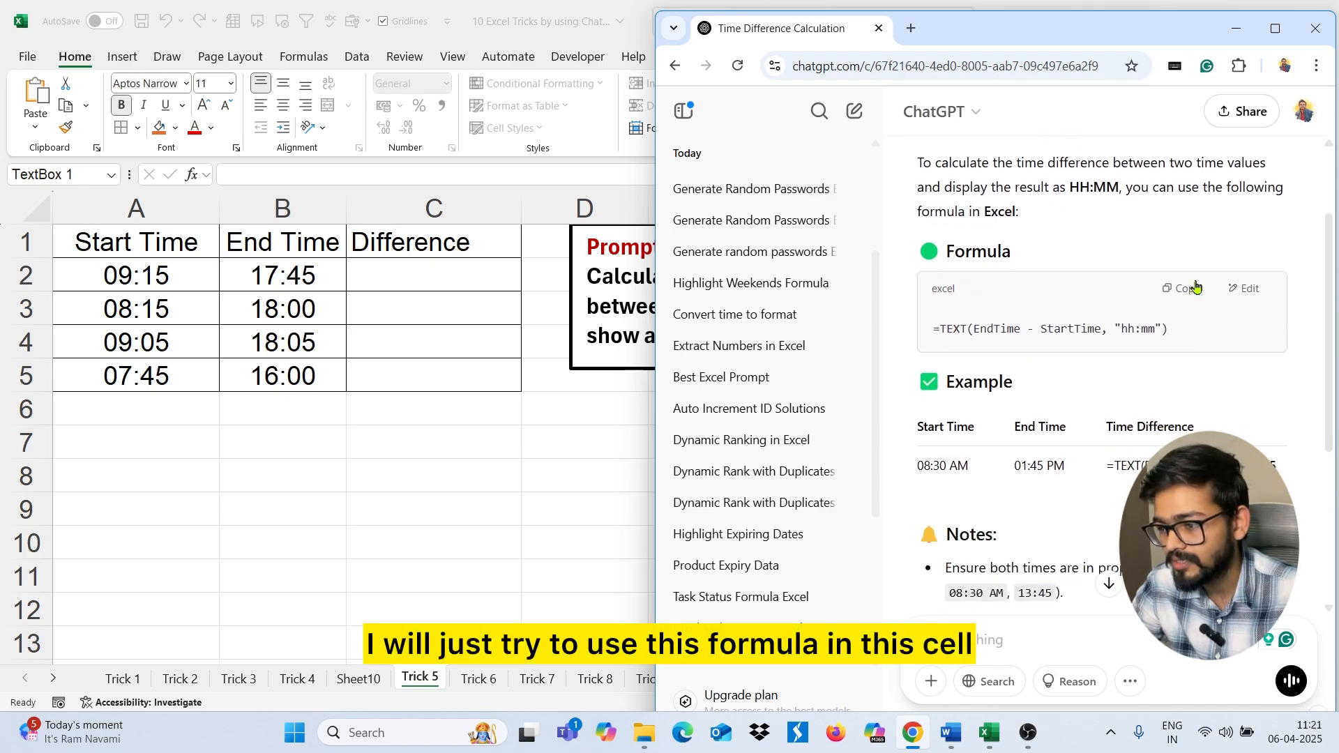
click(463, 269)
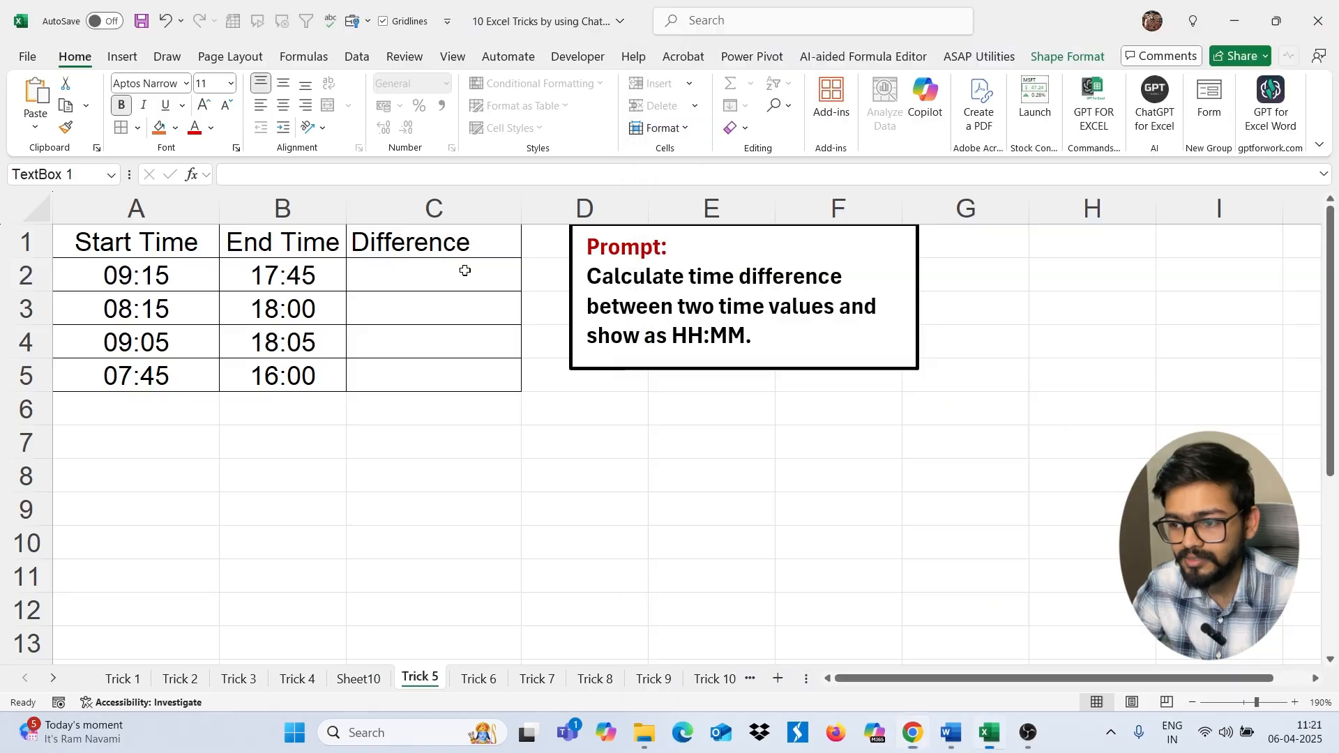
double_click(442, 272)
text(=TEXT(EndTime - StartTime, "hh:mm"))
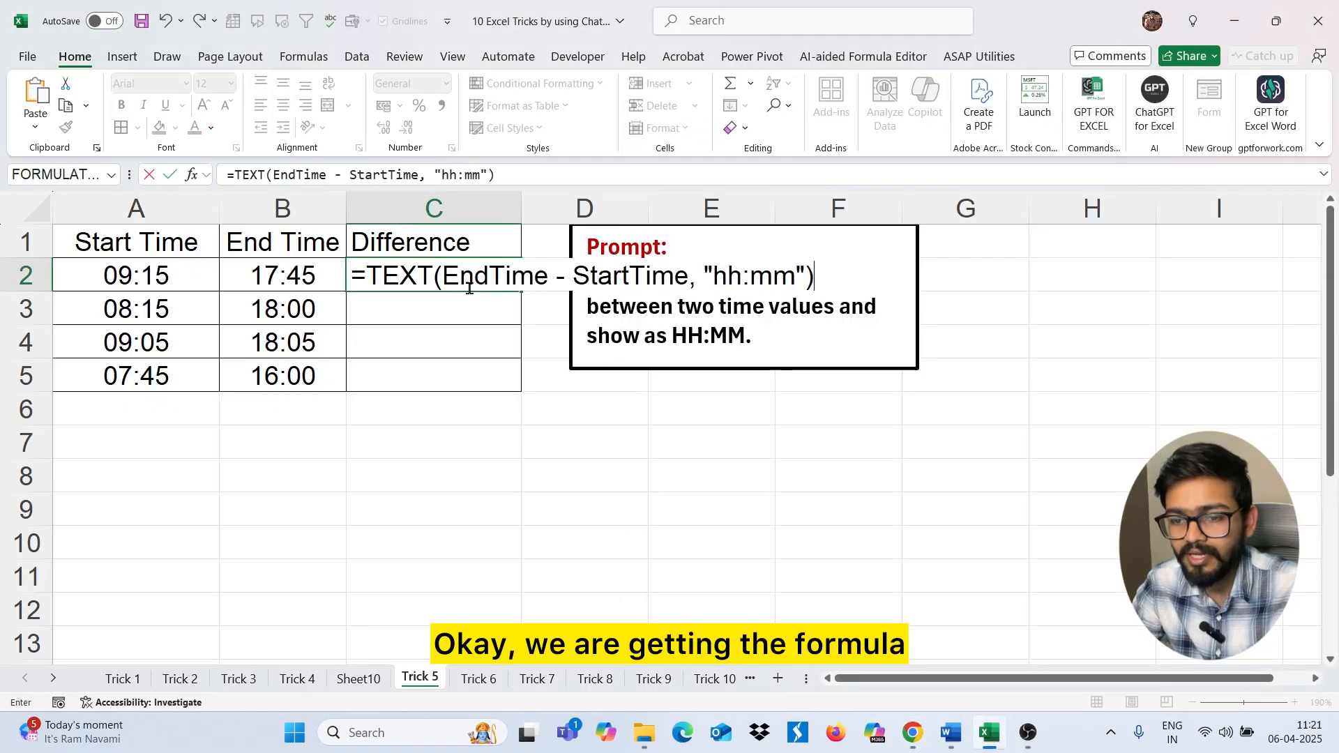
Replace EndTime with B2 and StartTime with A2 in the C2 formula, and fill it down to C5.
drag(443, 279, 542, 281)
key(BackSpace)
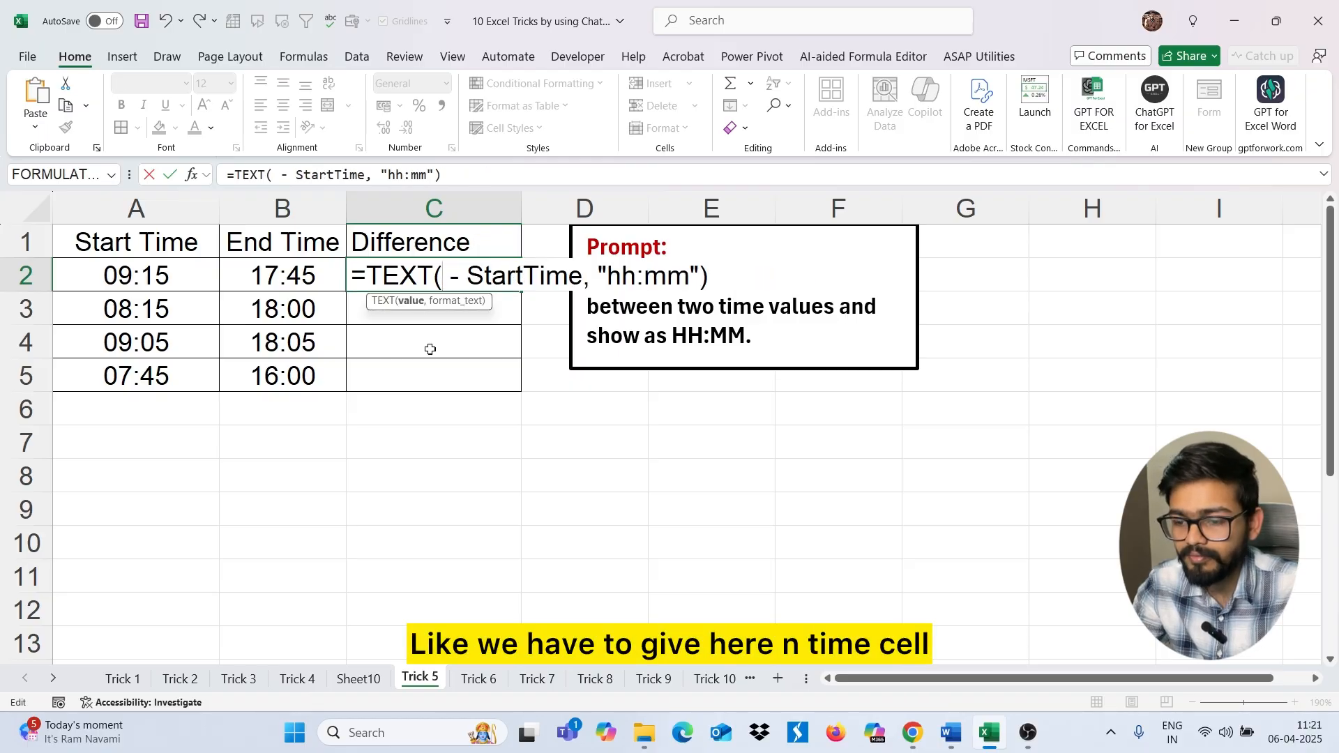
click(319, 272)
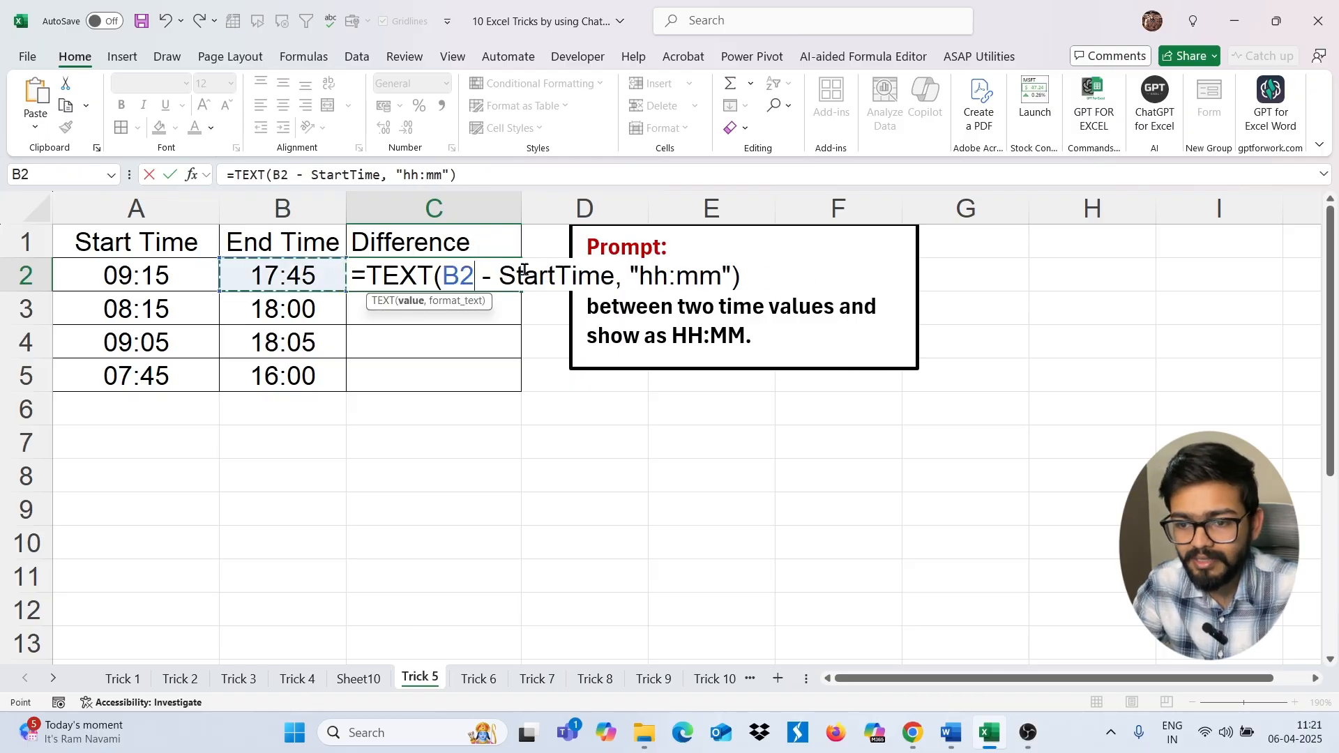
drag(504, 274, 612, 274)
key(BackSpace)
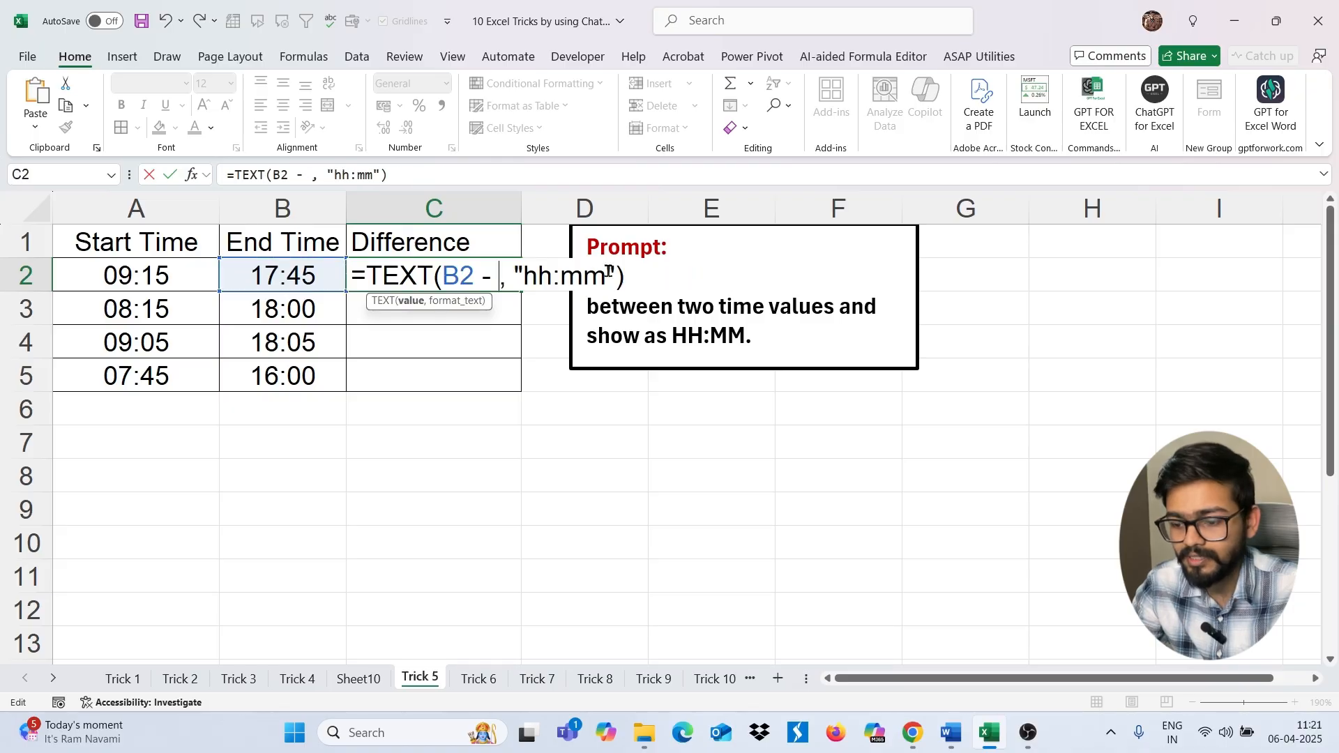
click(165, 276)
key(Return)
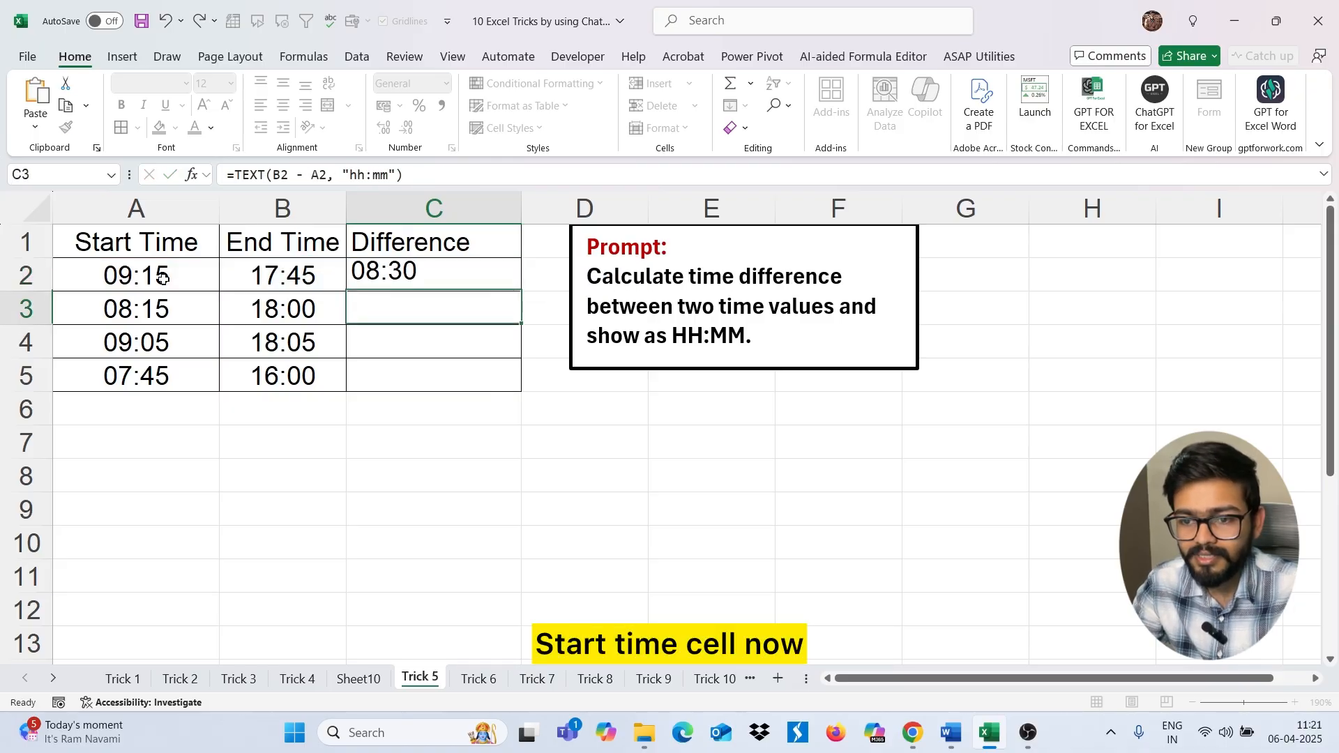
click(359, 279)
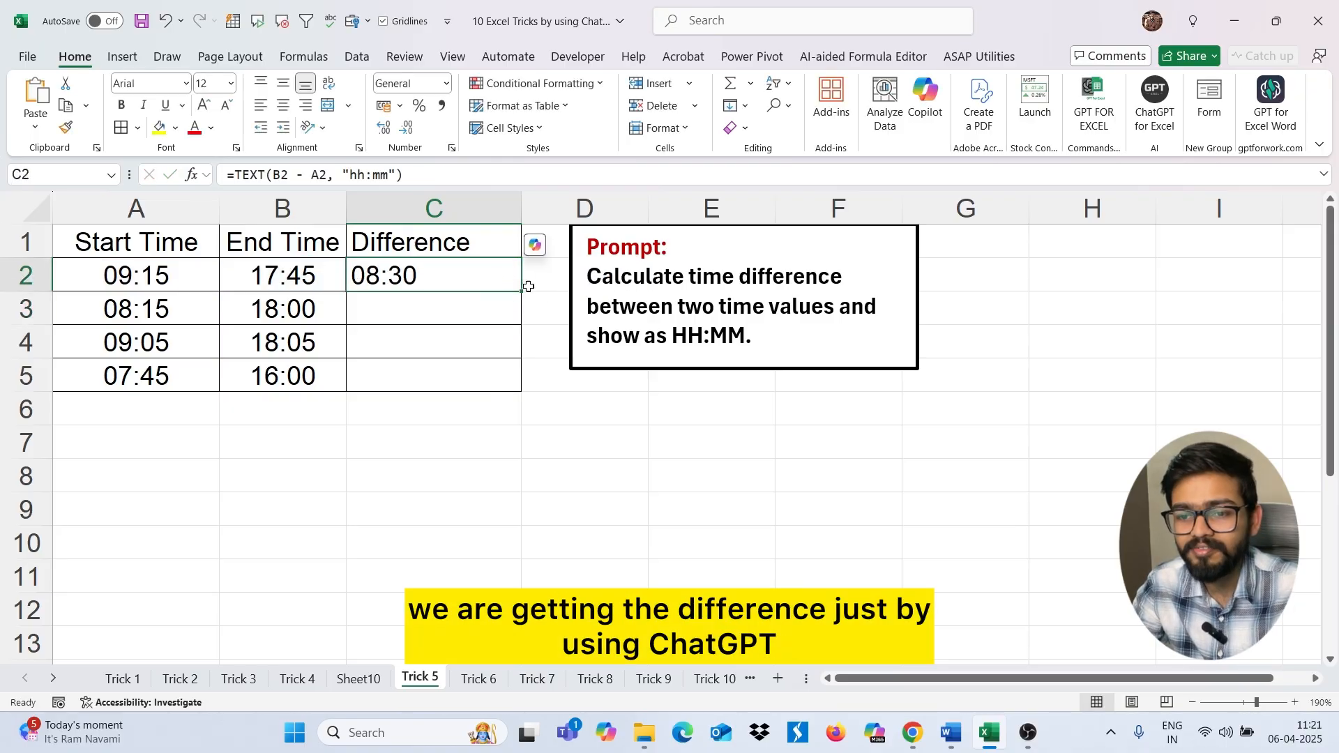
drag(524, 291, 485, 381)
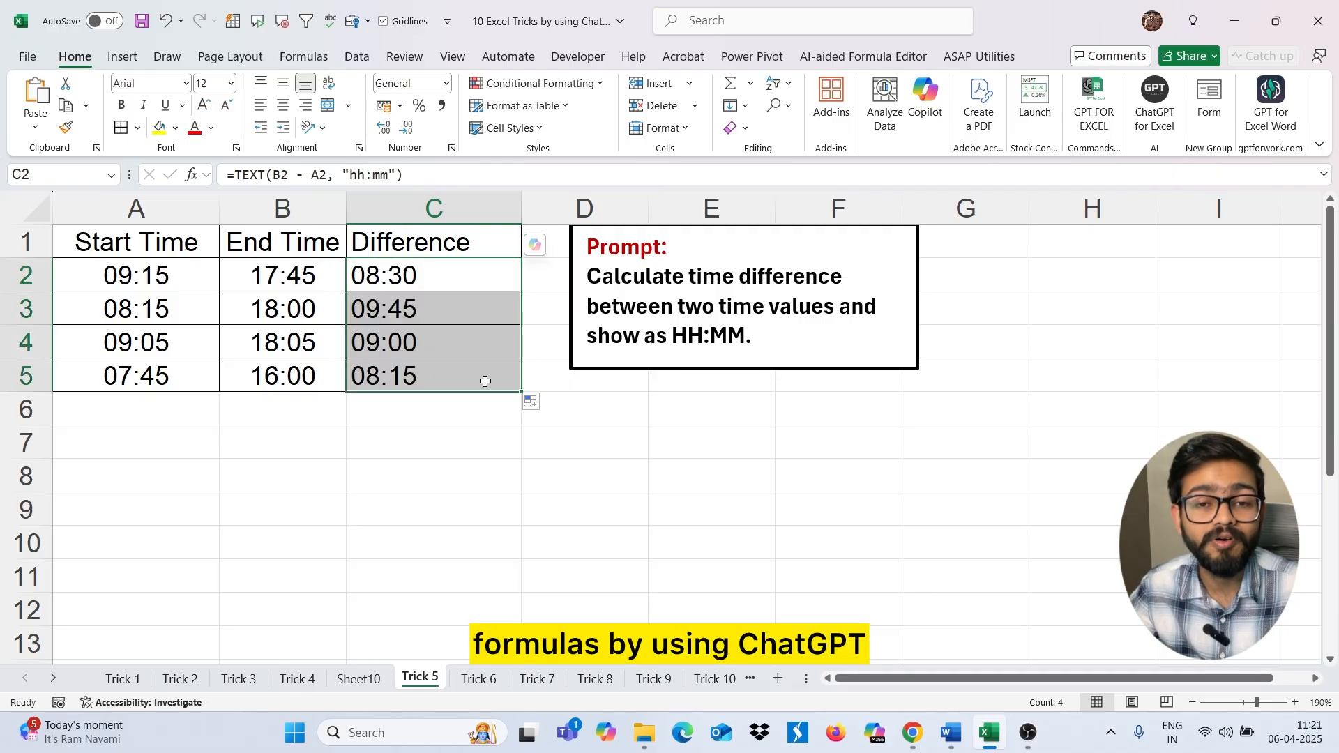
Open the Trick 6 sheet and copy its prompt "Create a chart that expands automatically with new data.".
click(492, 677)
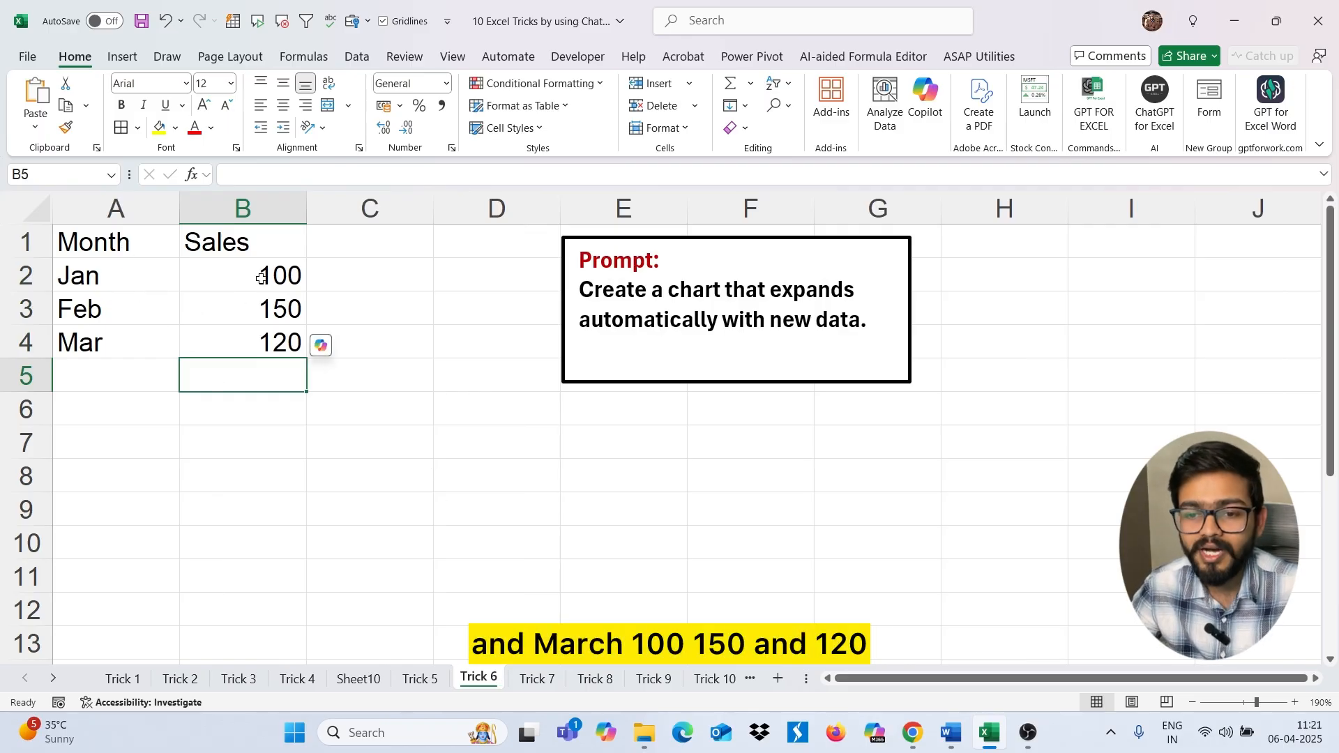
click(276, 340)
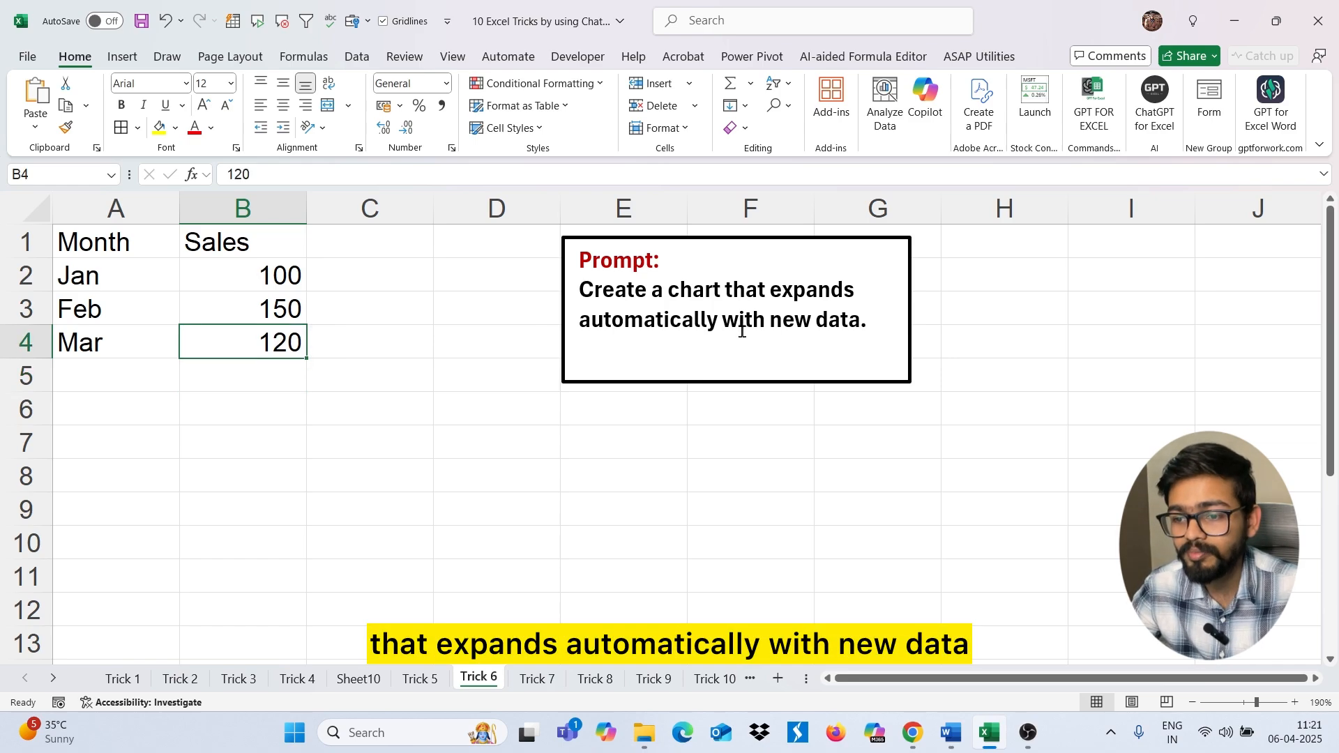
drag(875, 320, 596, 290)
key(ctrl+c)
Switch to ChatGPT in Chrome, start a new chat and submit the copied expanding-chart prompt.
key(alt+Tab)
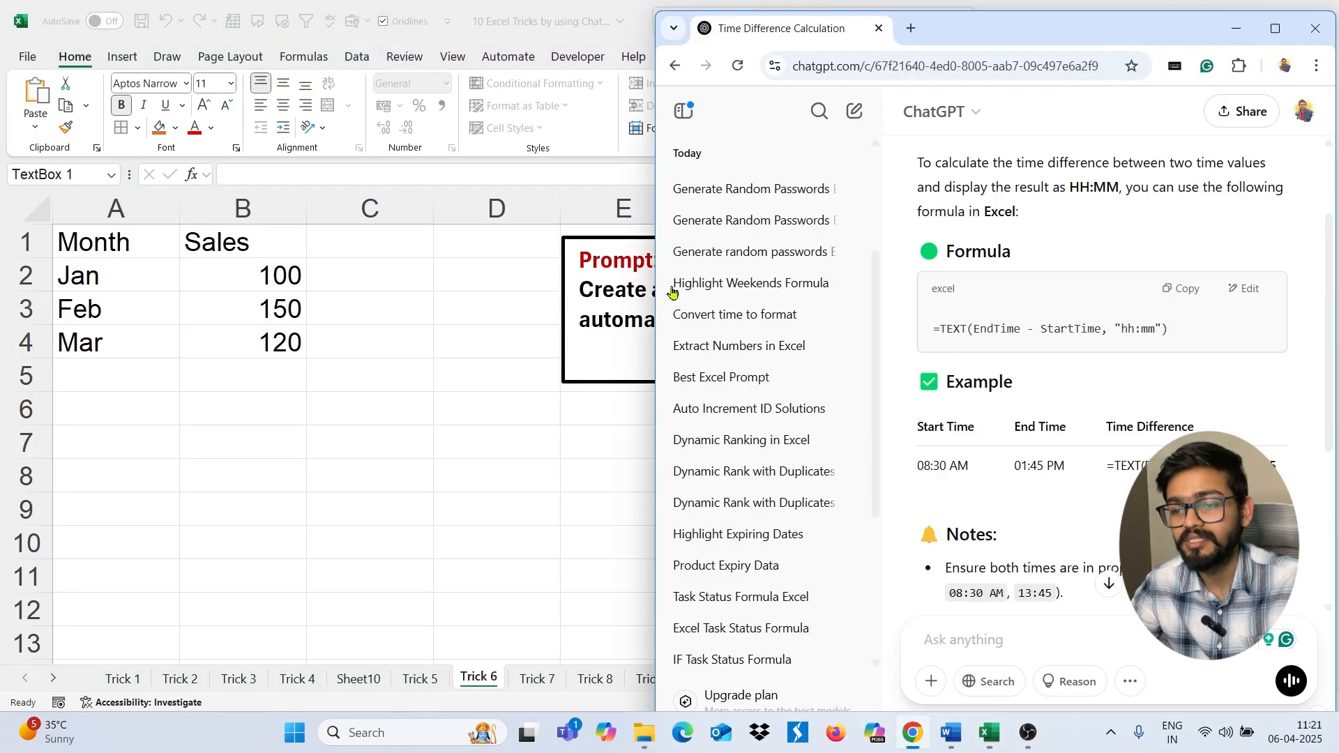
click(860, 119)
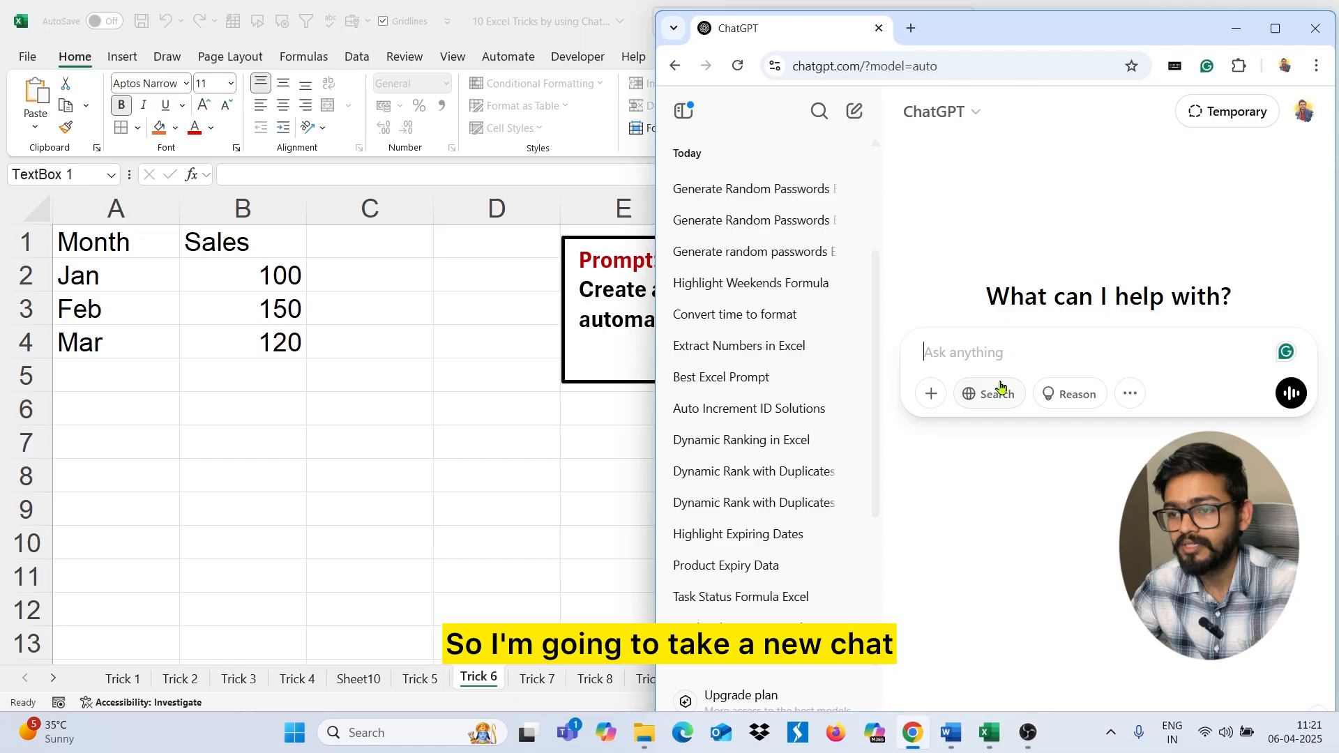
click(980, 360)
key(ctrl+v)
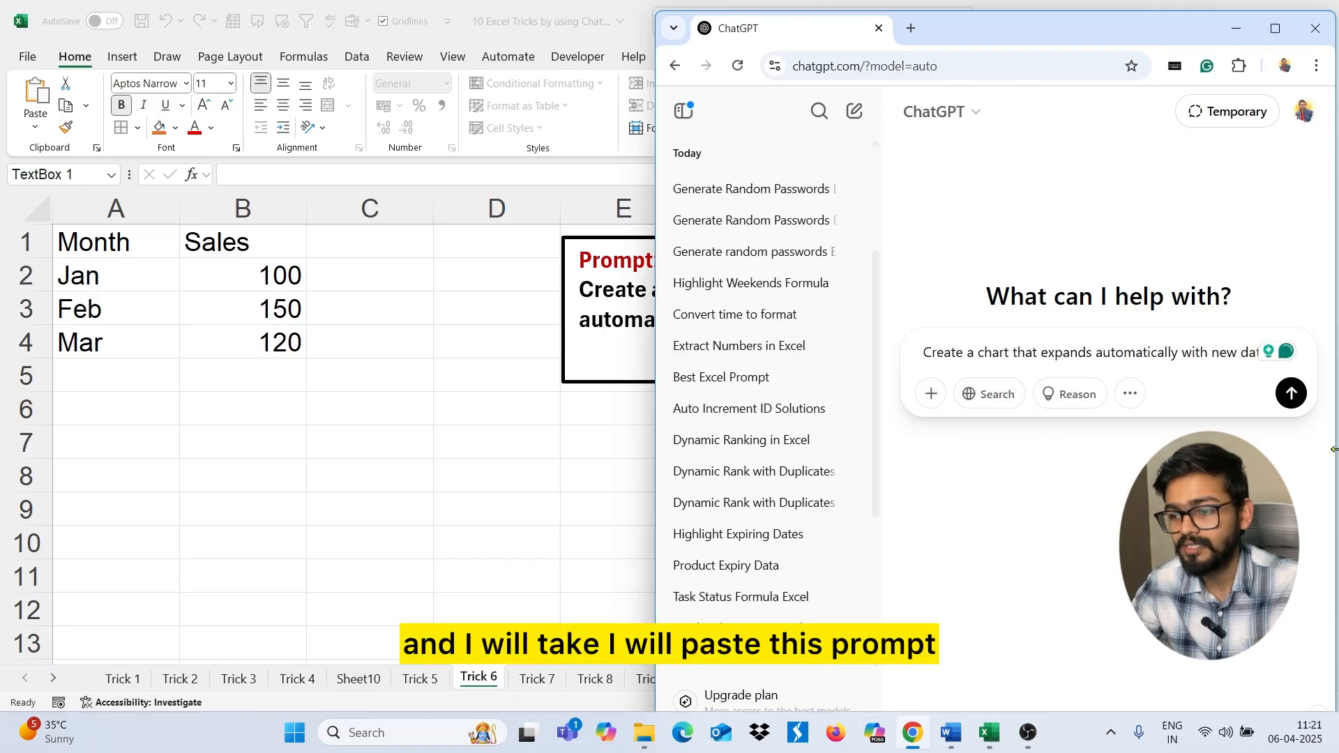
click(1292, 394)
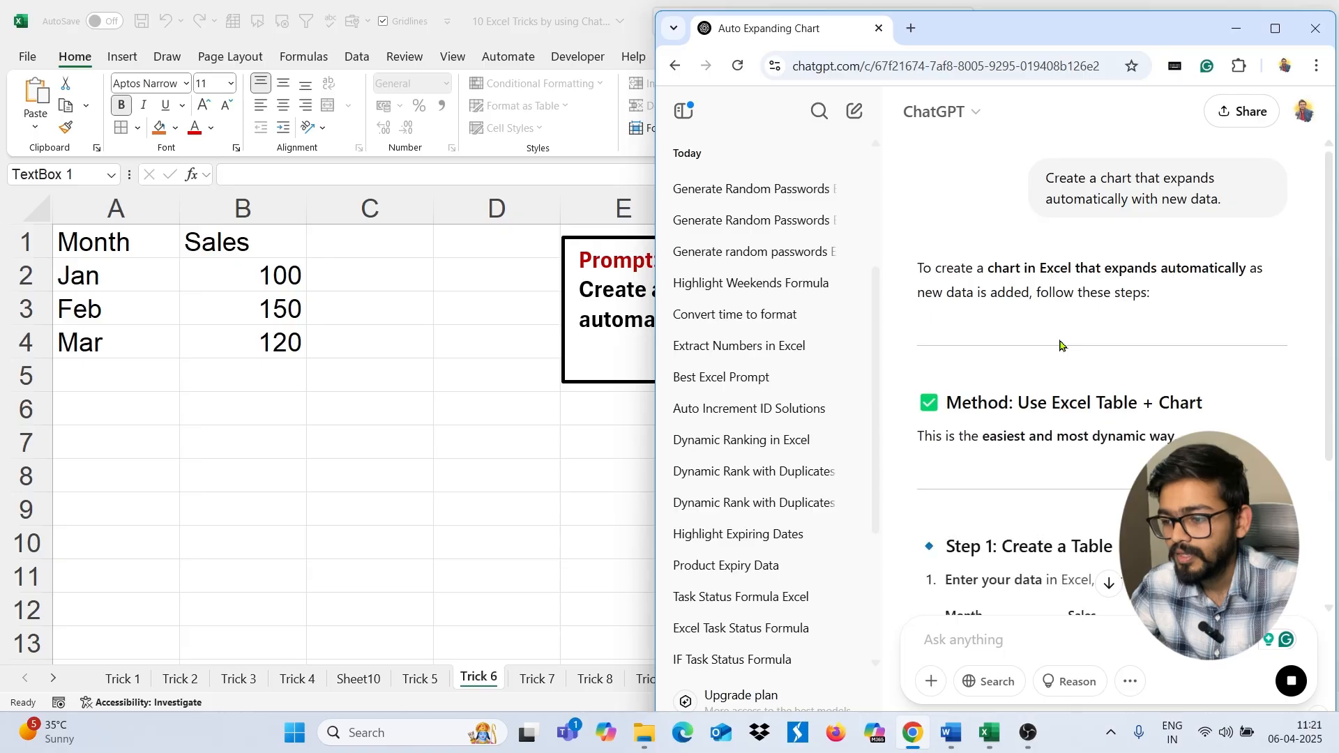
Read ChatGPT's instructions for creating a table, inserting a chart and adding new data.
scroll(1060, 344, down, 3)
scroll(1058, 339, down, 1)
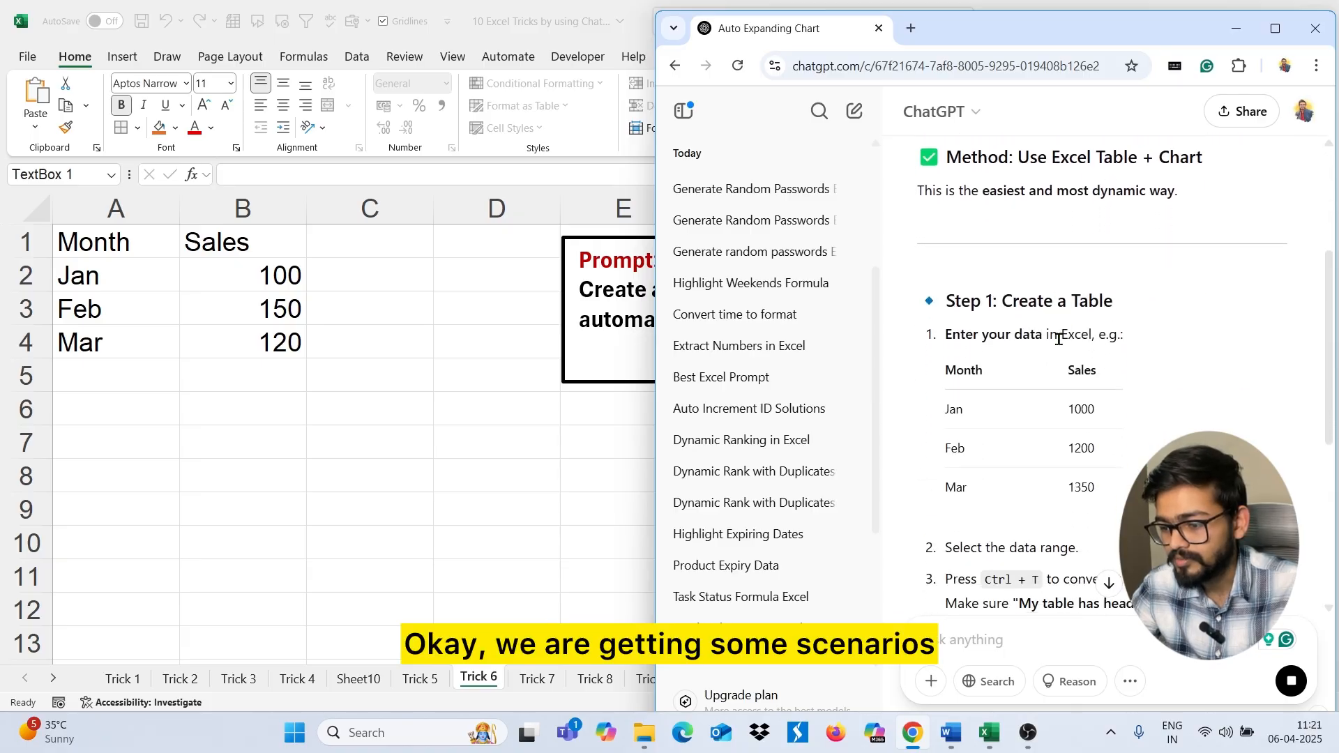
scroll(1059, 340, down, 2)
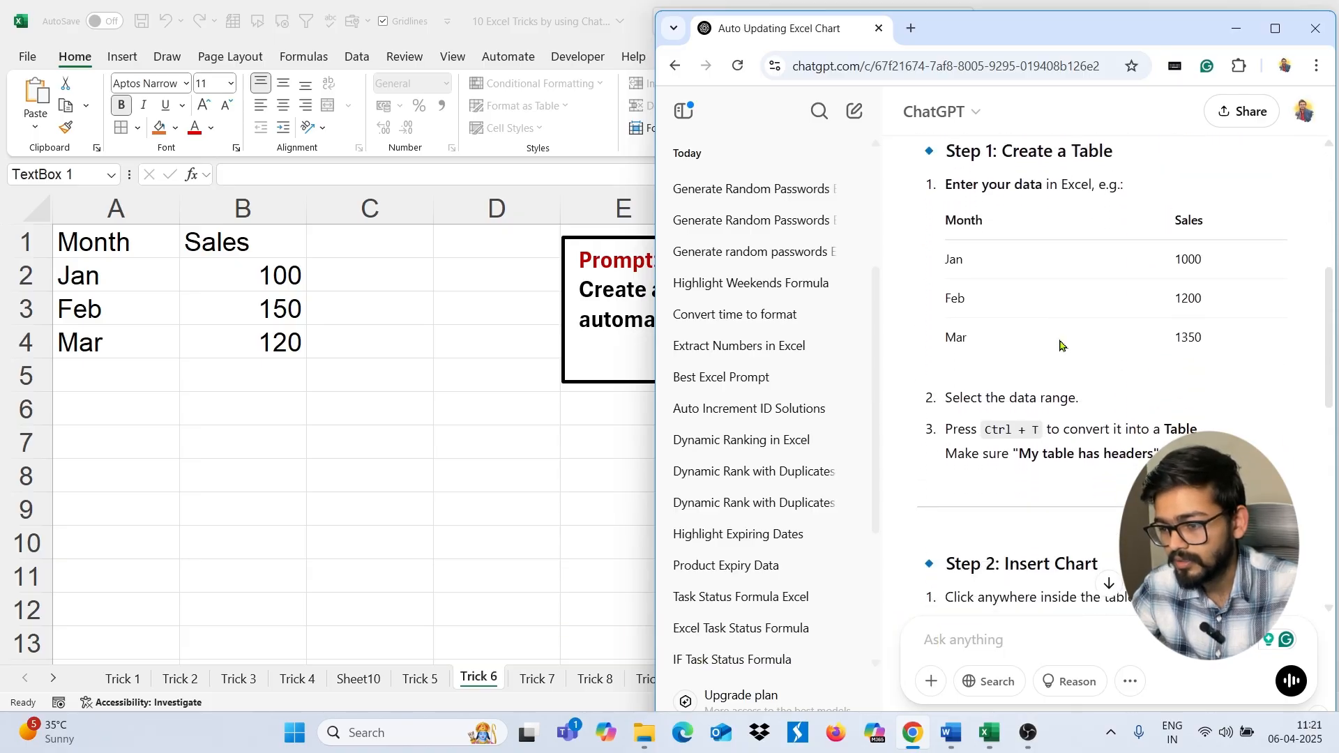
scroll(1060, 345, down, 2)
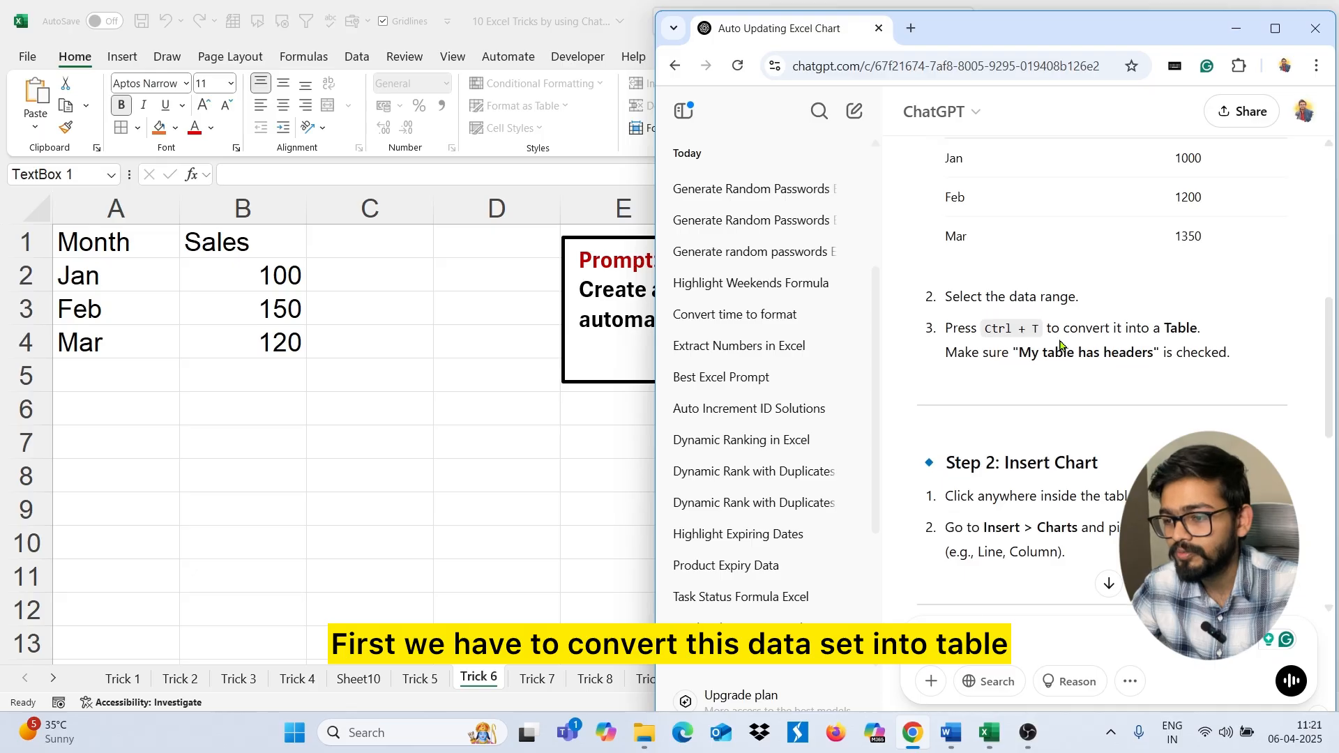
drag(979, 324, 1128, 328)
scroll(998, 413, down, 2)
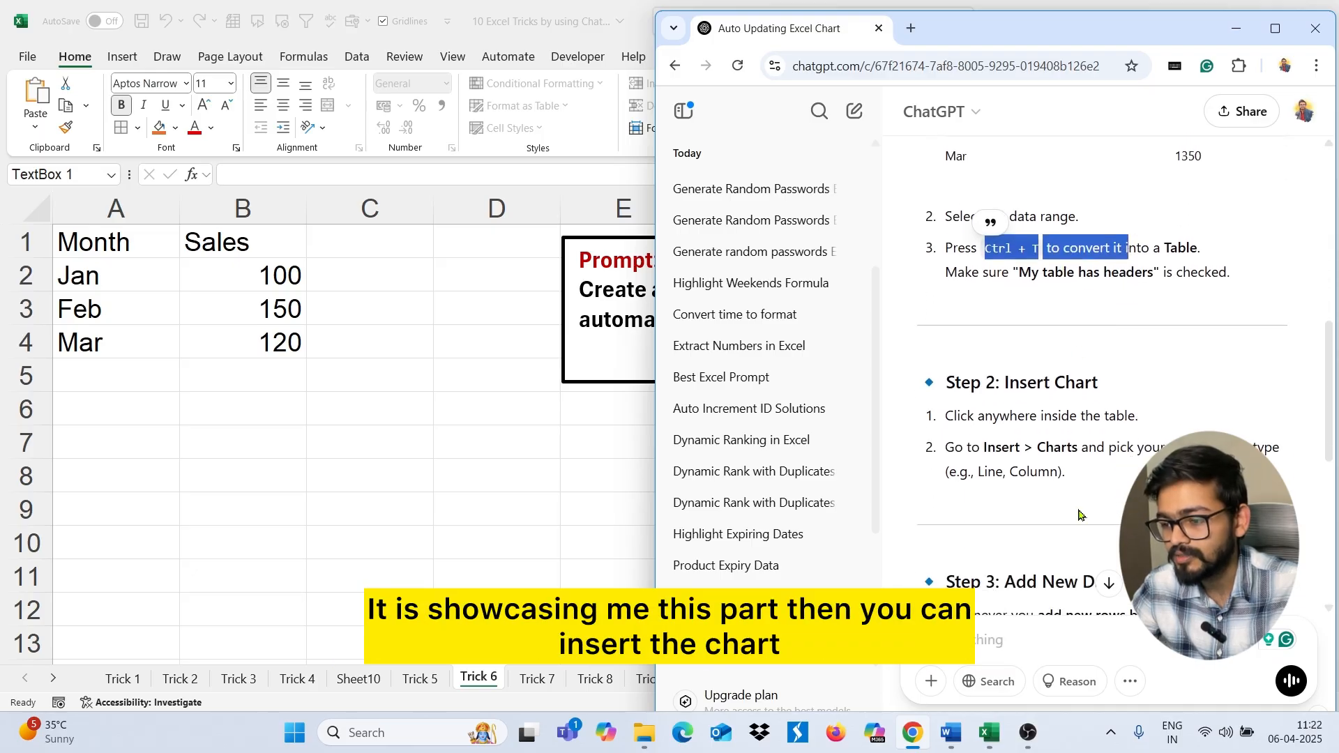
scroll(1079, 515, down, 2)
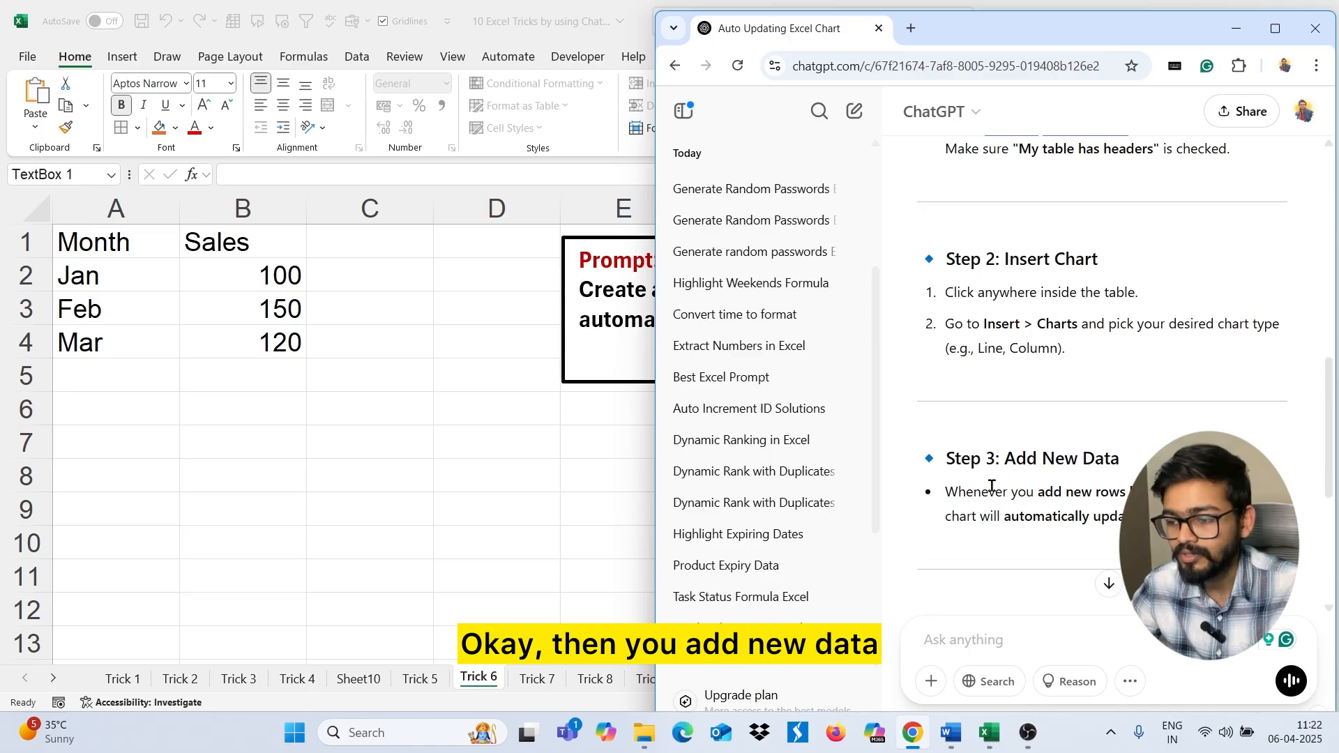
In Excel, convert the Month and Sales data in A1:B4 on the Trick 6 sheet into a table with headers.
click(126, 256)
click(130, 248)
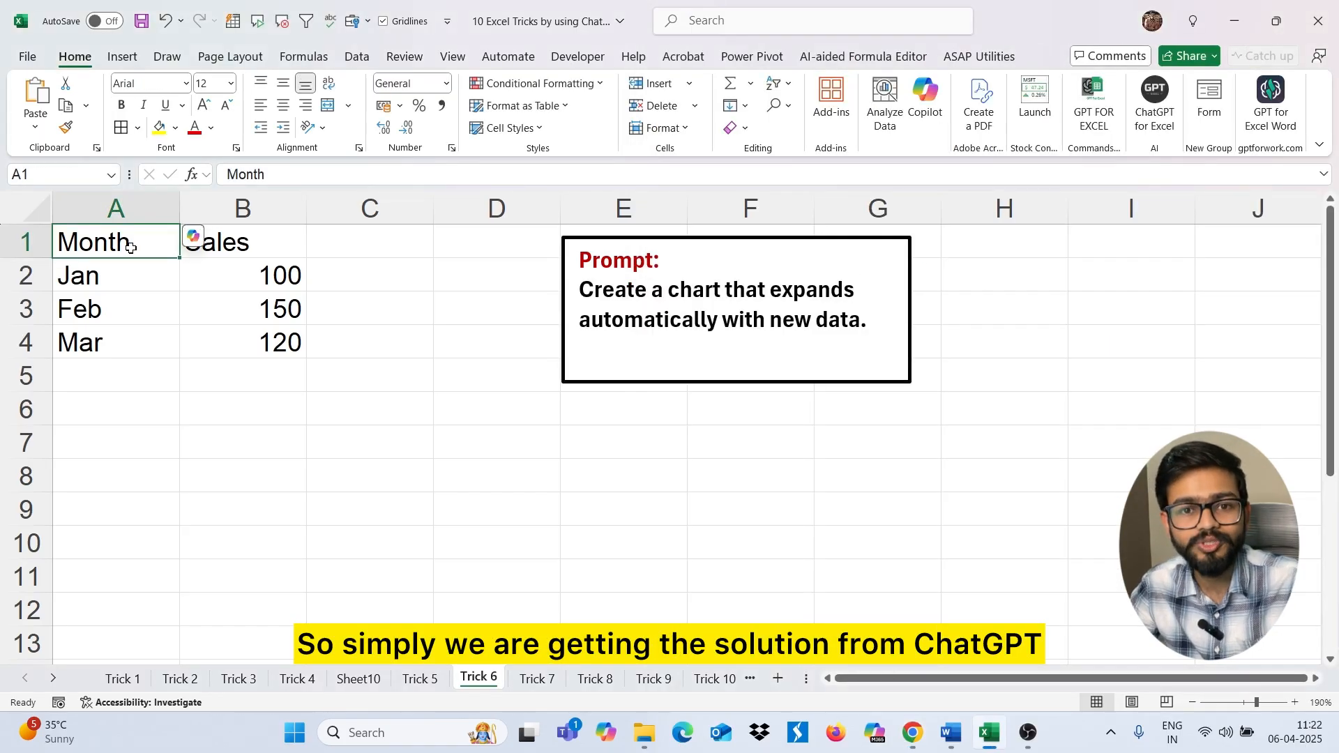
key(ctrl+t)
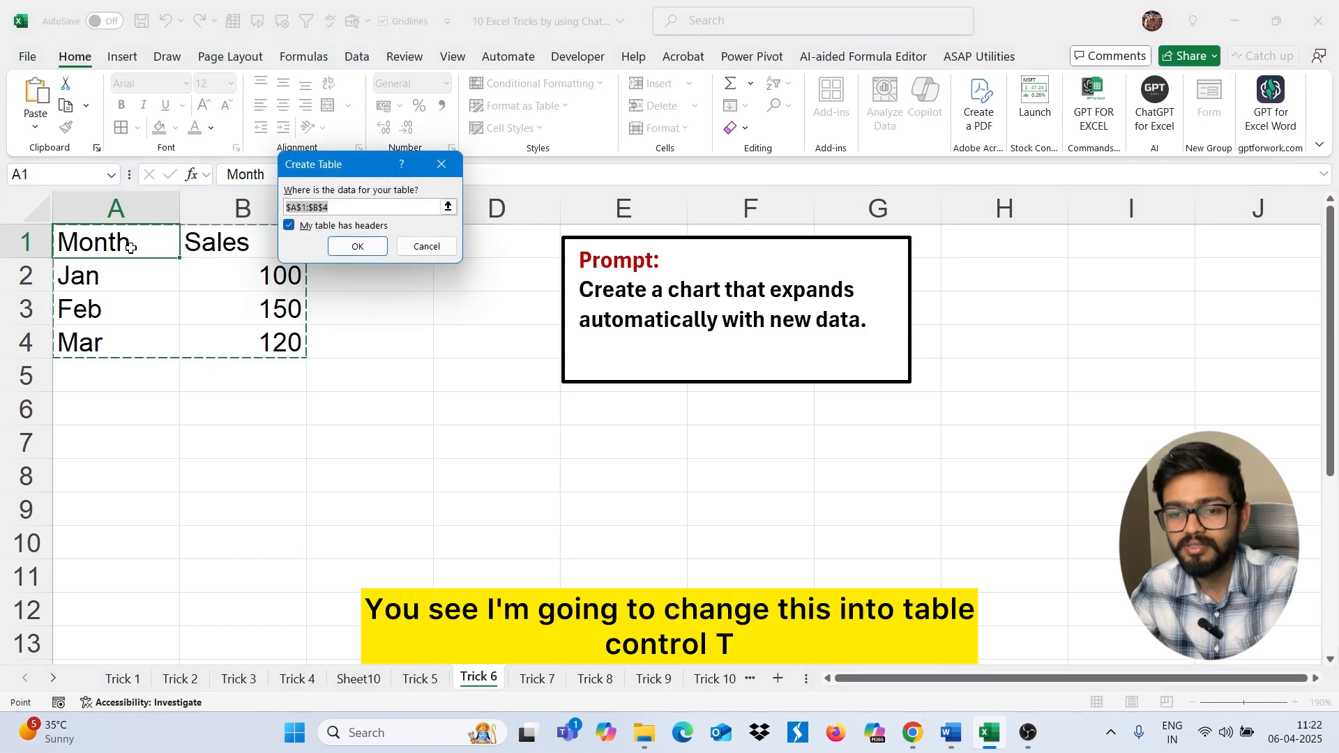
key(Return)
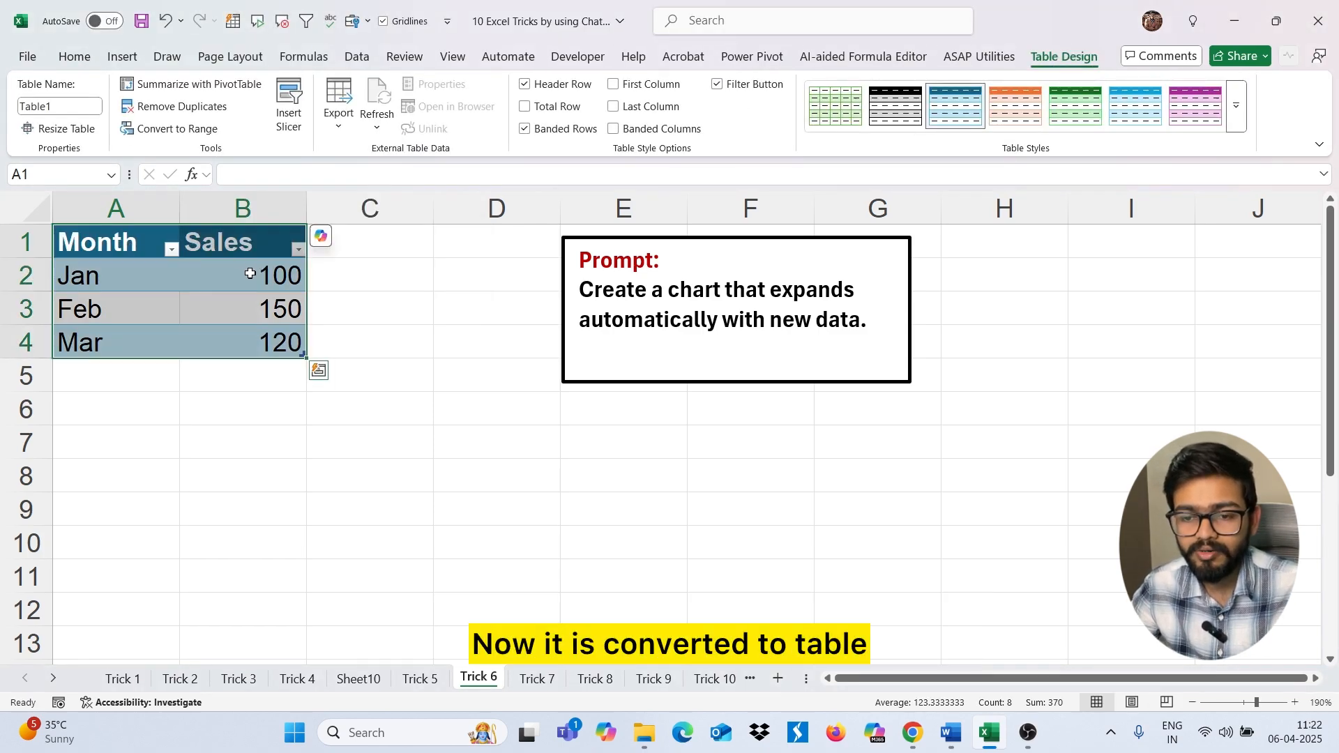
Insert a 2-D clustered column chart from the table, shrink it and place it below the prompt box.
click(122, 56)
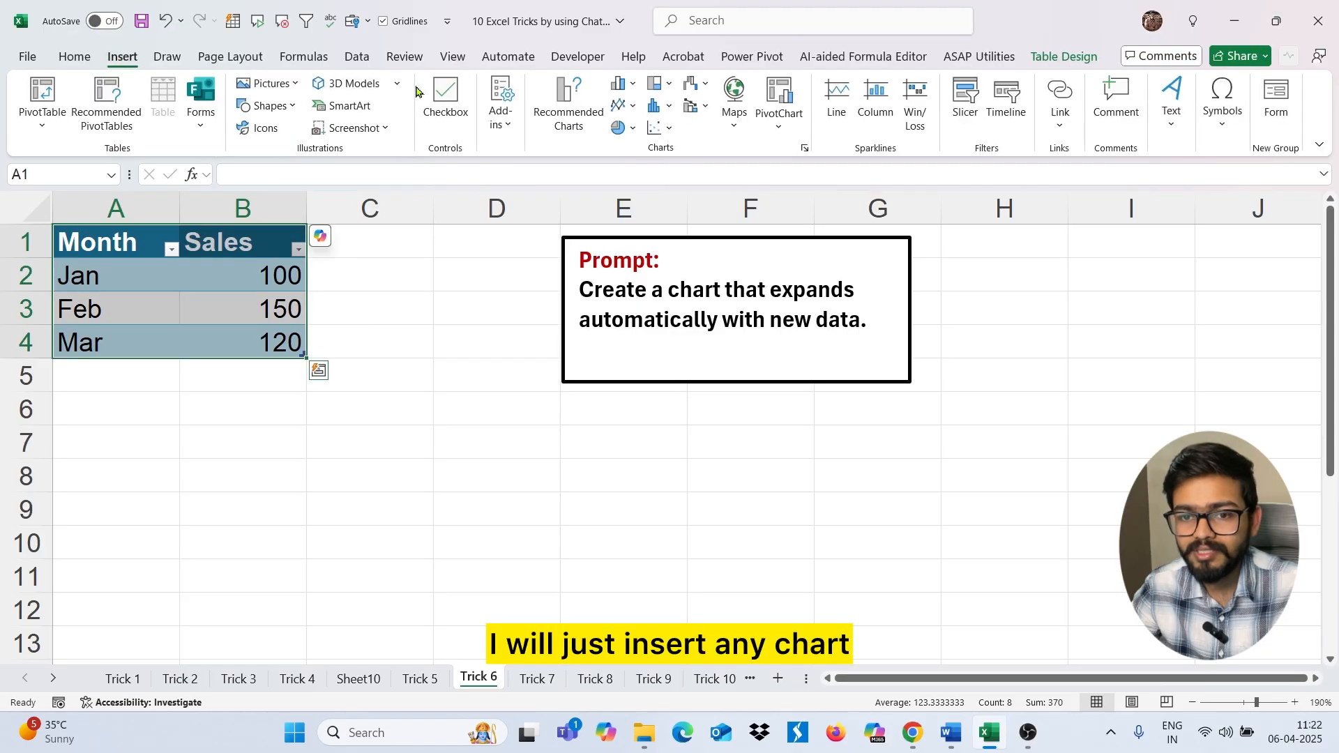
click(623, 84)
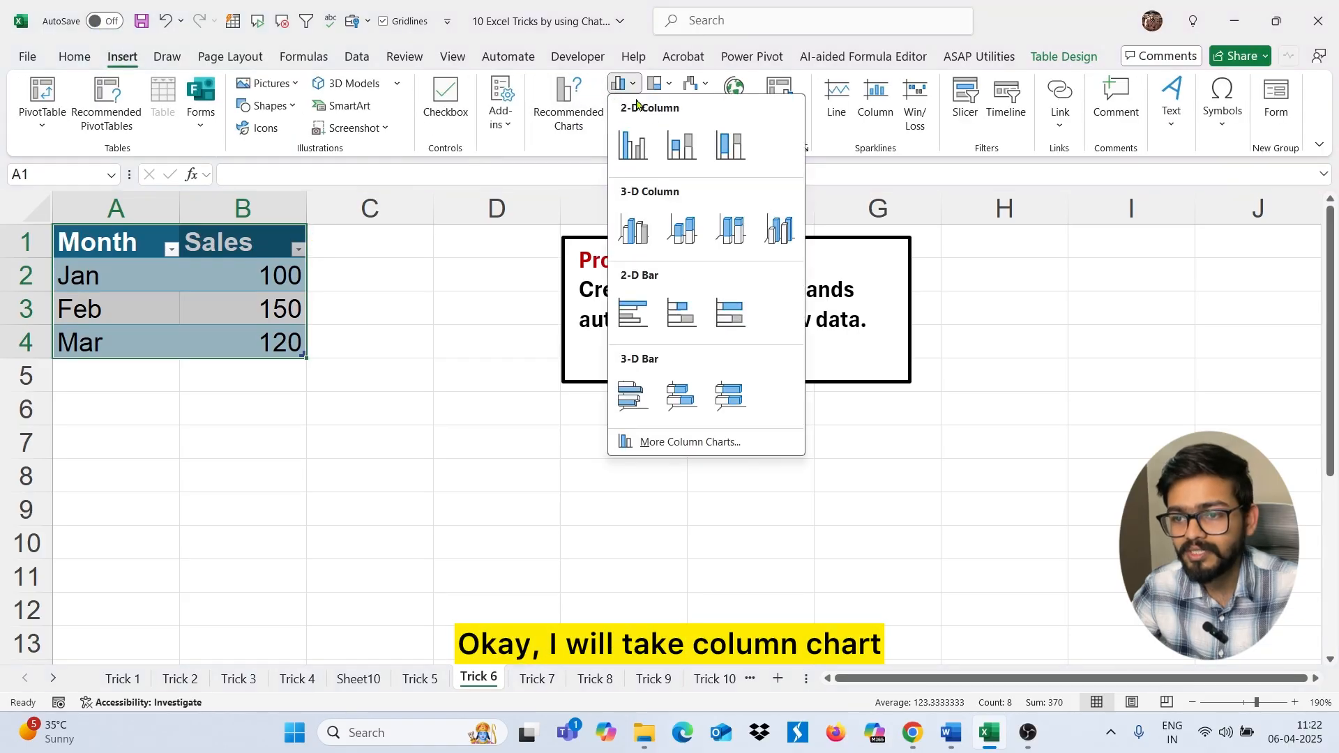
click(645, 145)
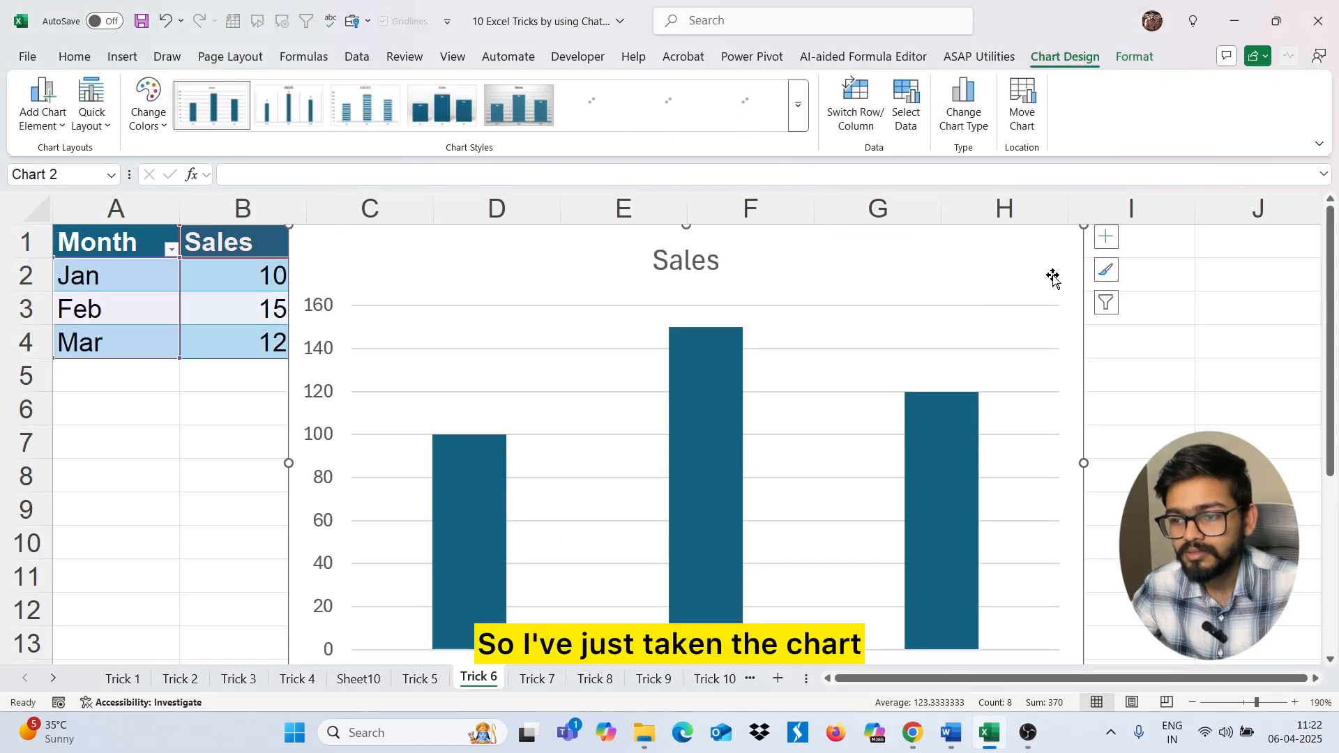
drag(1081, 228, 837, 400)
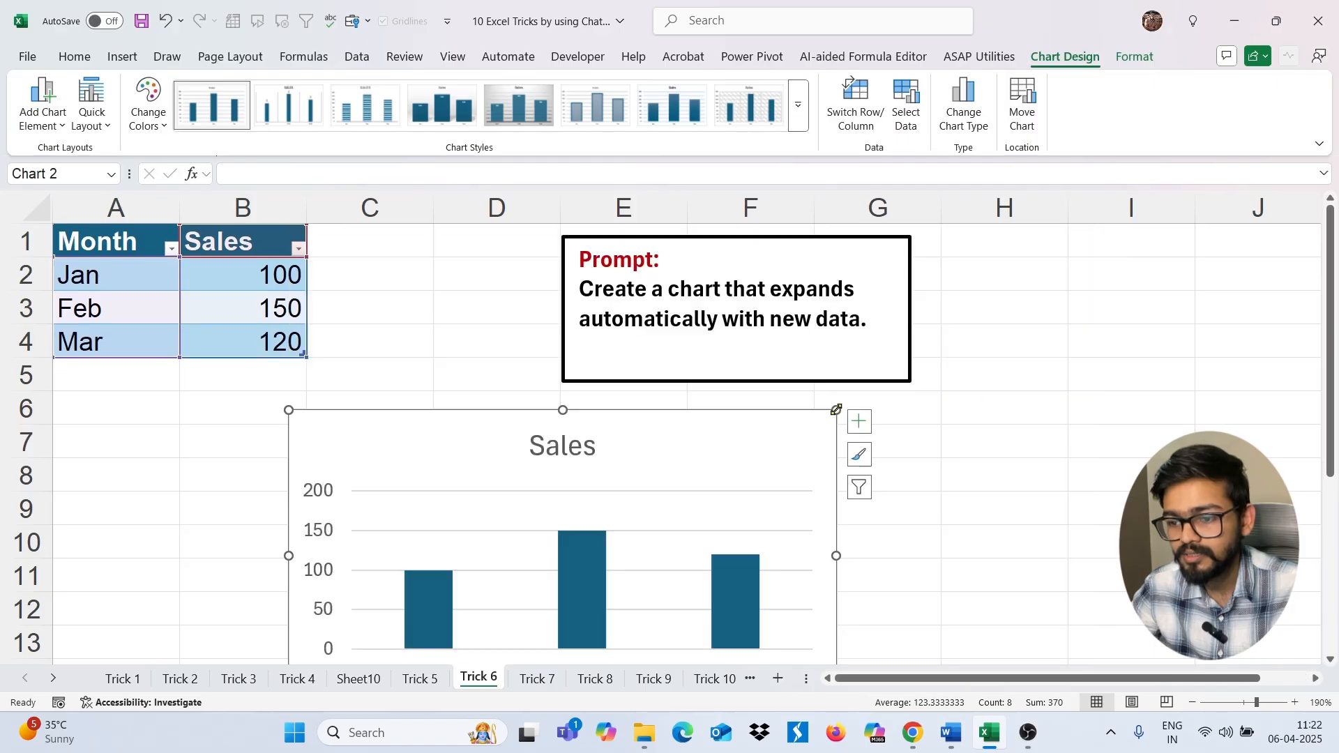
drag(780, 451, 845, 448)
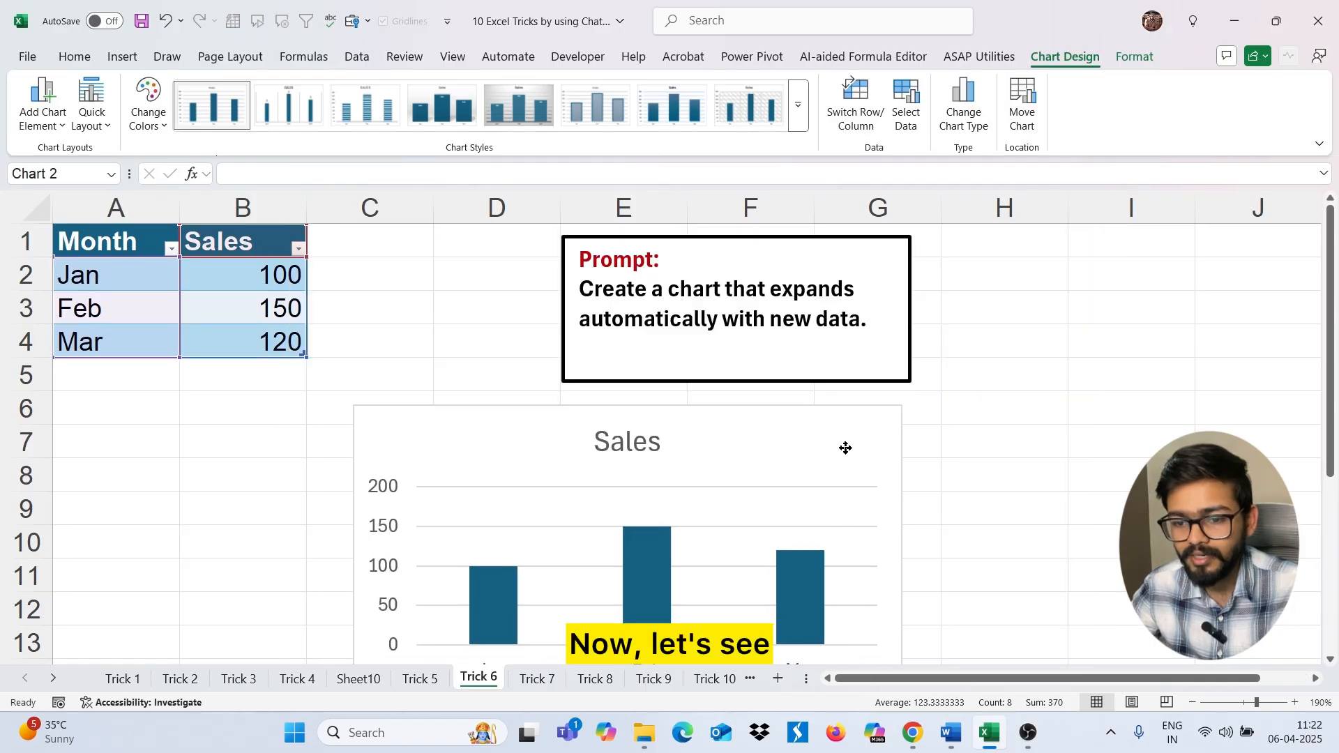
Add a row for April with sales of 180 directly below Mar, and shift the chart further from the table.
click(117, 376)
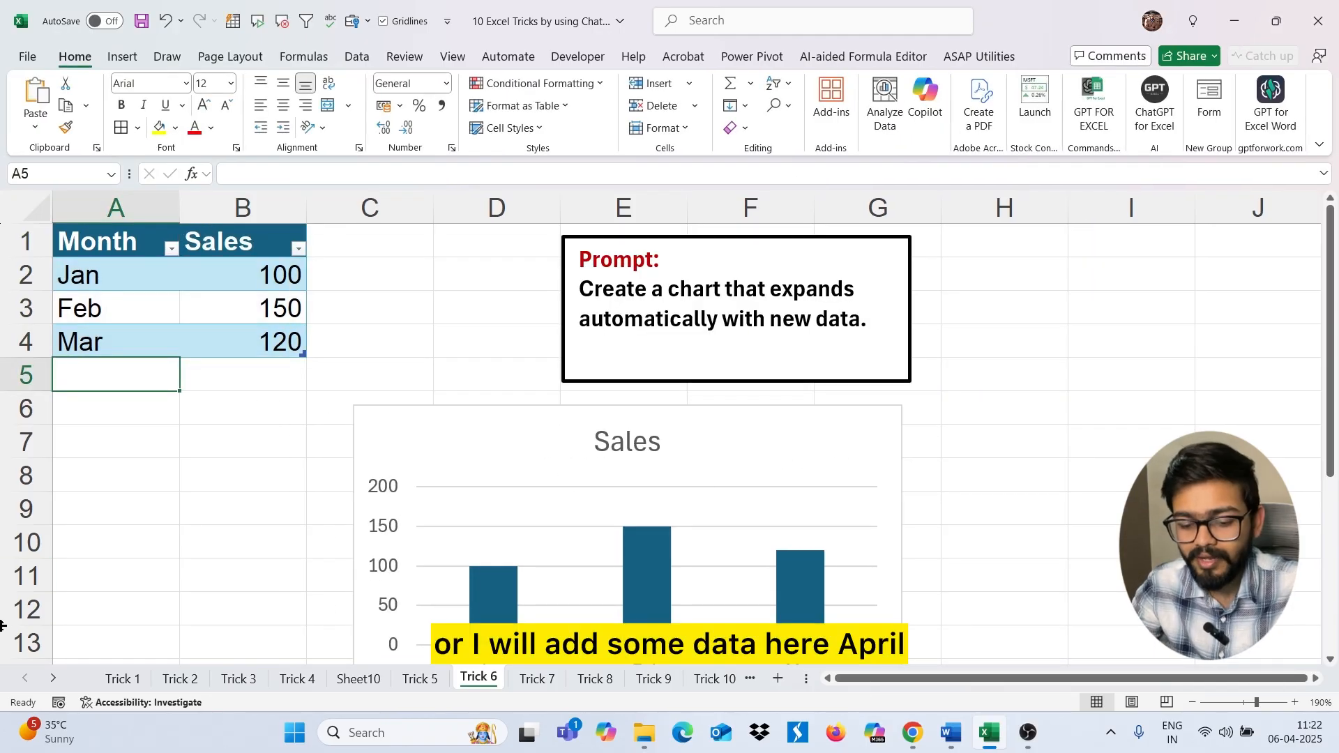
text(apr)
key(BackSpace)
key(BackSpace)
key(BackSpace)
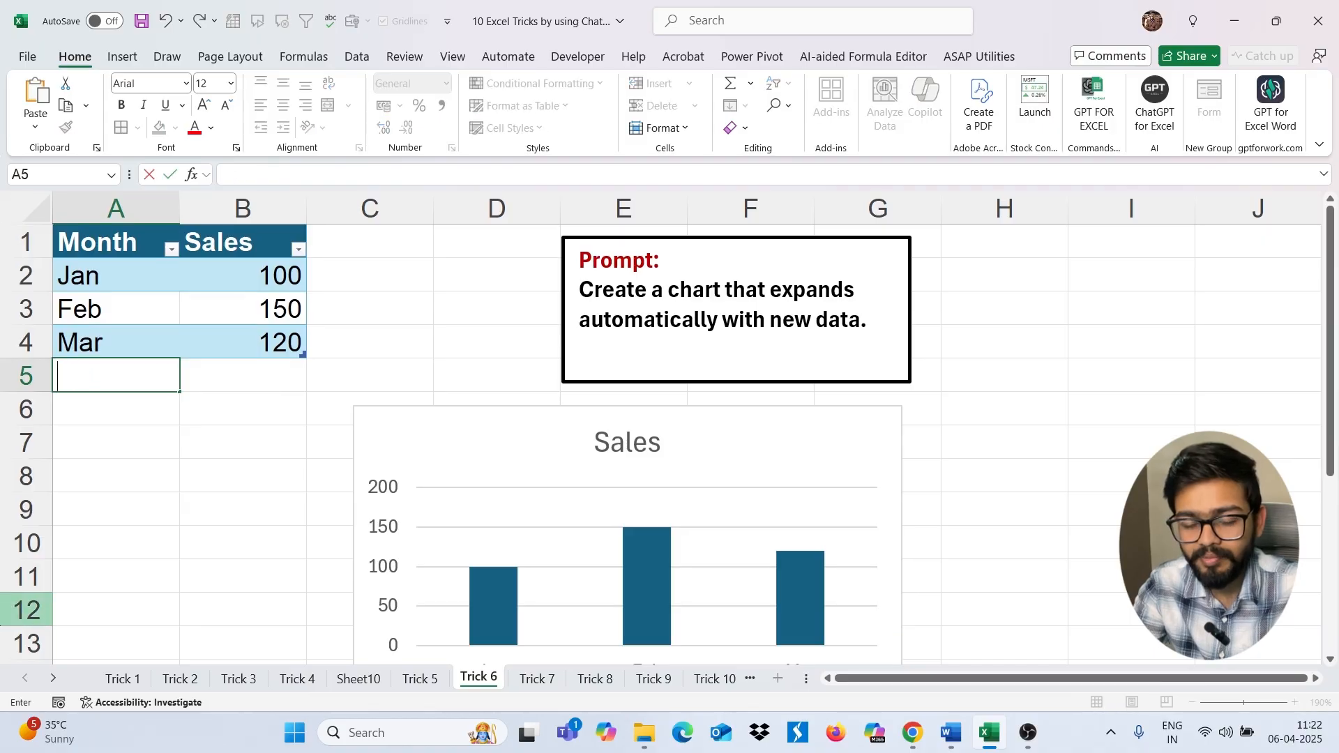
text(April)
key(Tab)
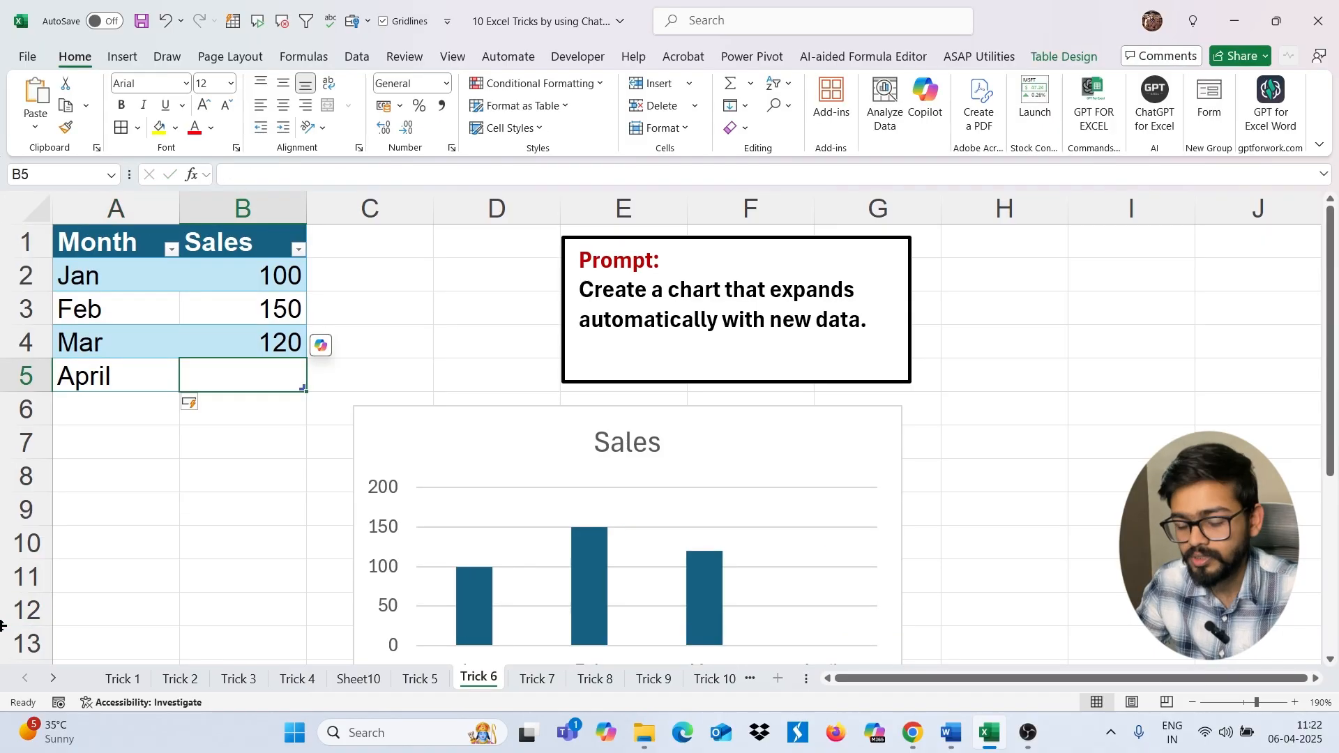
text(180)
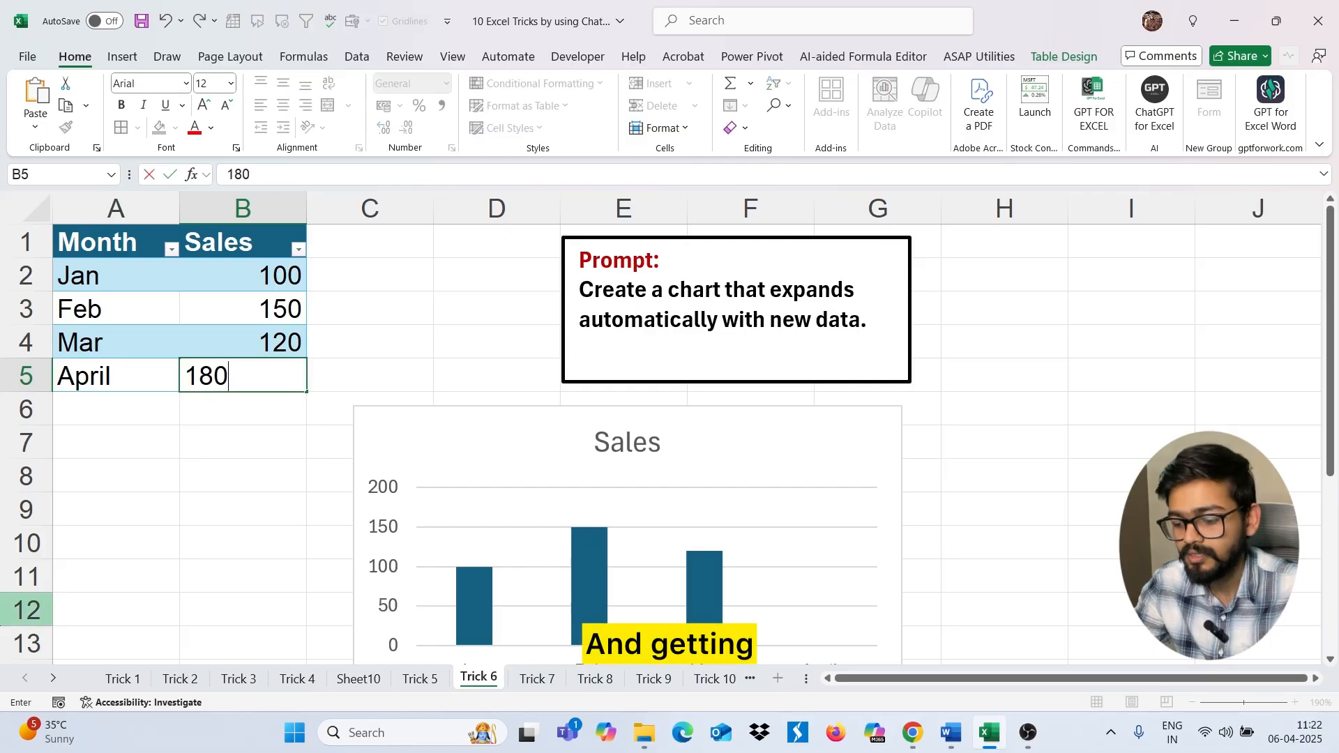
key(Return)
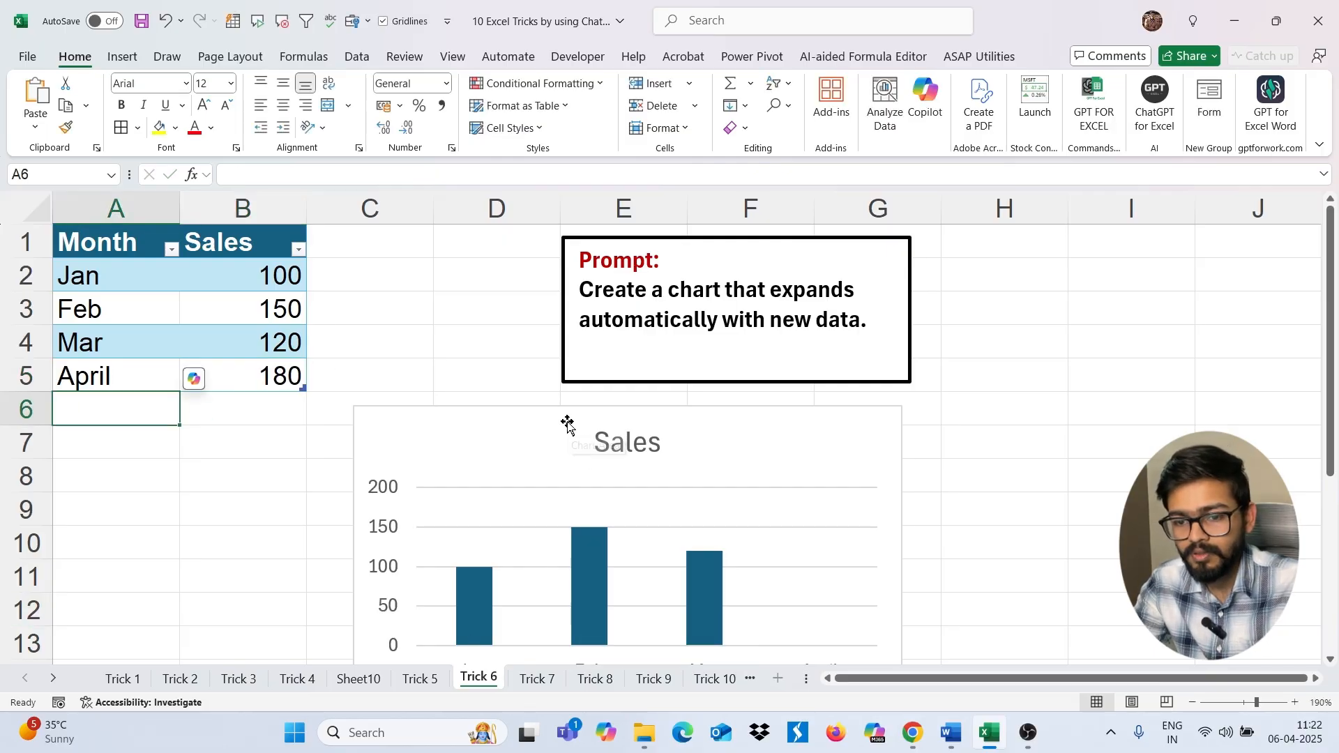
drag(565, 421, 675, 444)
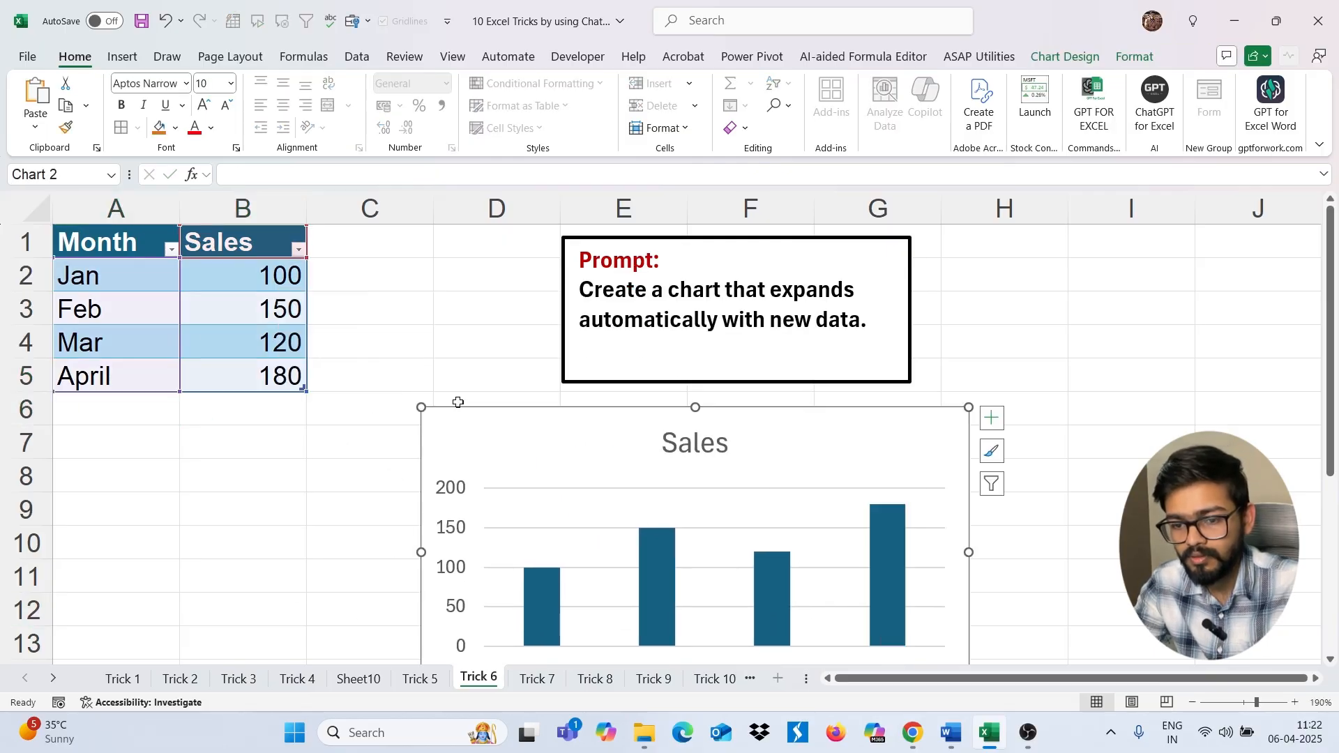
Move the Sales chart on the Trick 6 sheet slightly closer to the Month and Sales table.
click(217, 346)
click(525, 466)
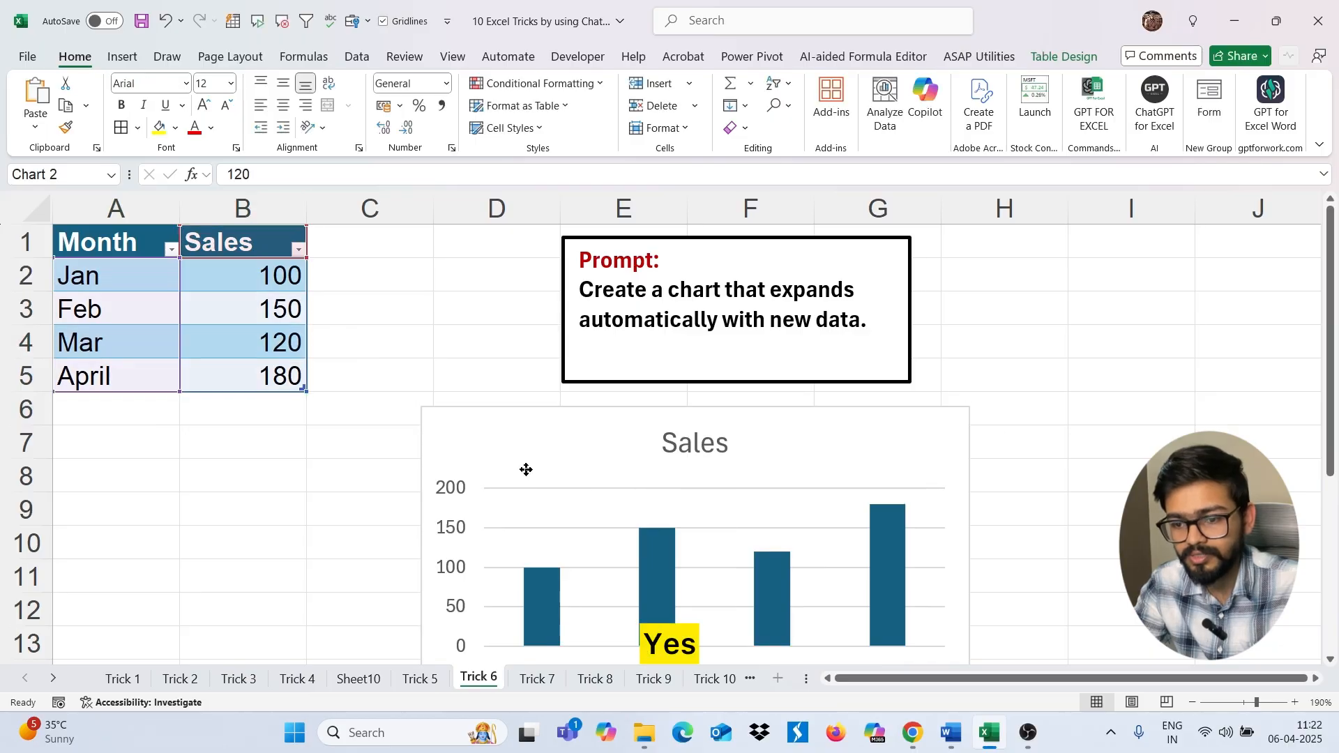
drag(481, 431, 403, 427)
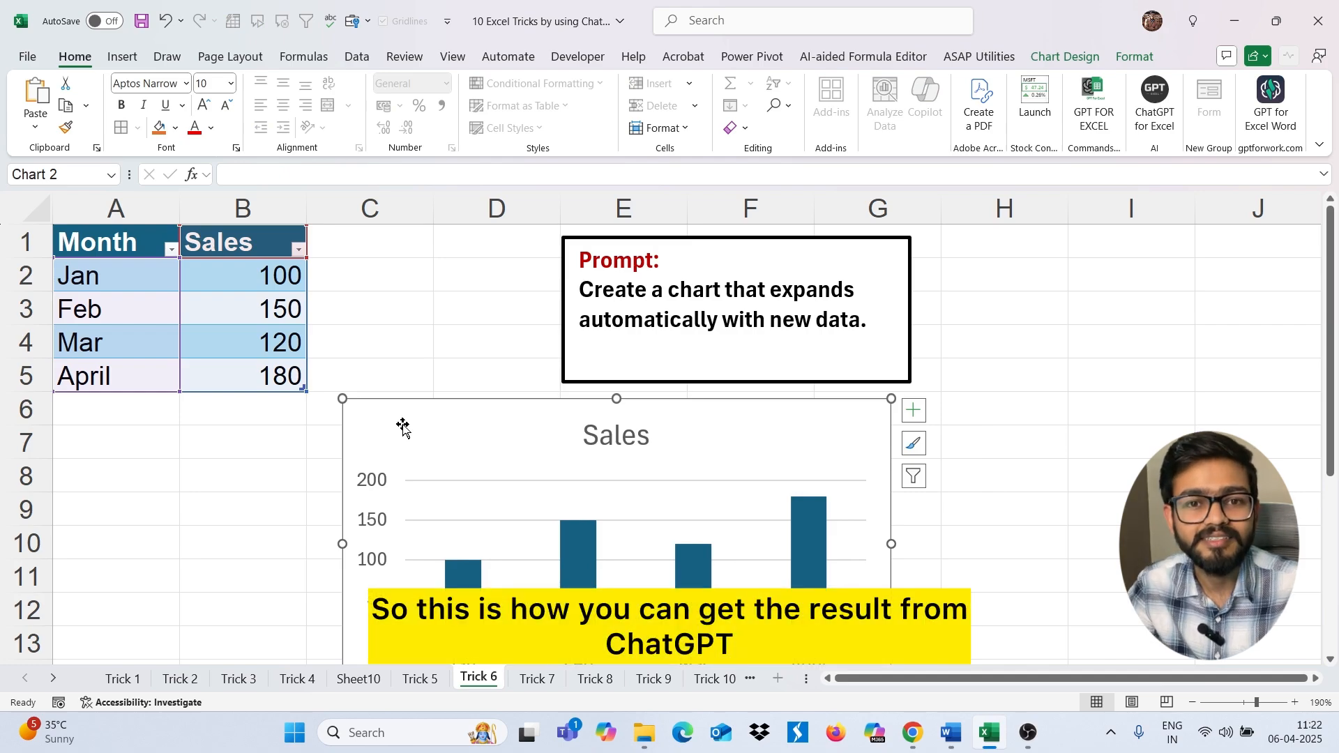
Copy the task-status prompt from the Trick 7 sheet and submit it in a new ChatGPT chat.
click(536, 680)
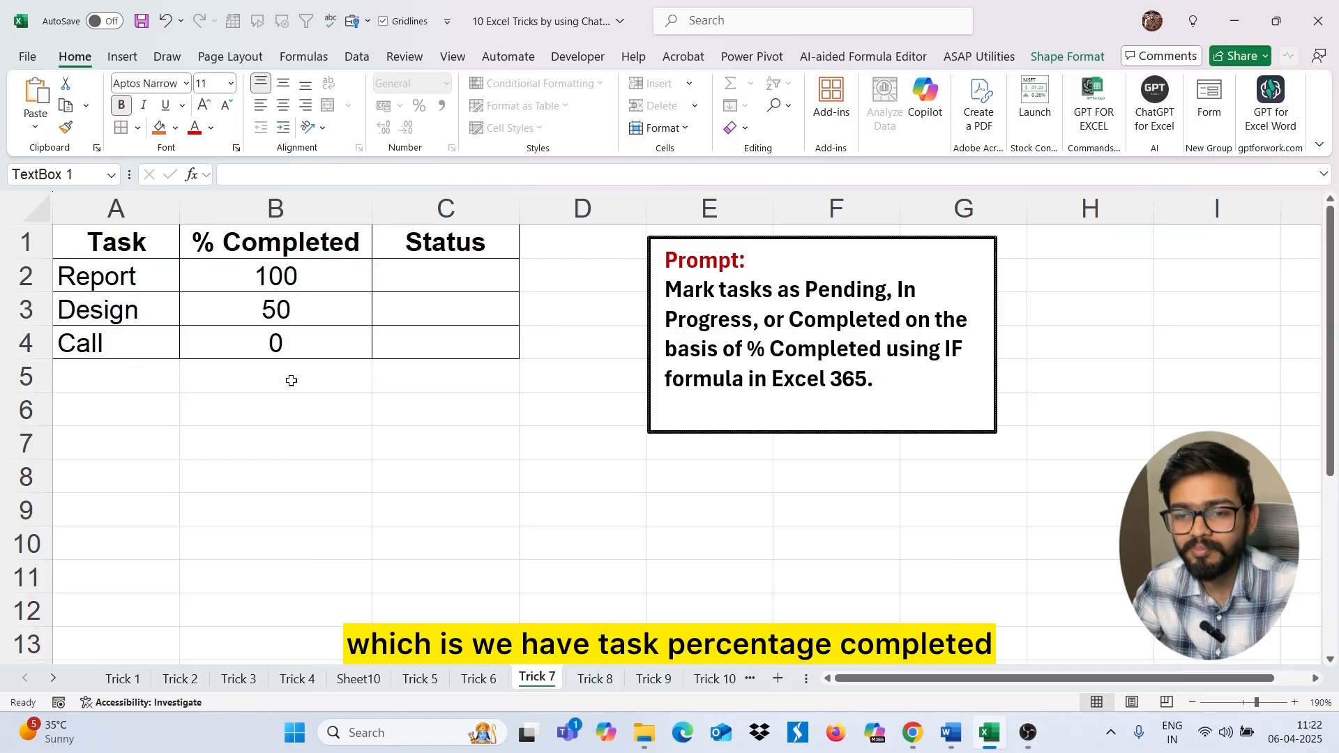
click(418, 279)
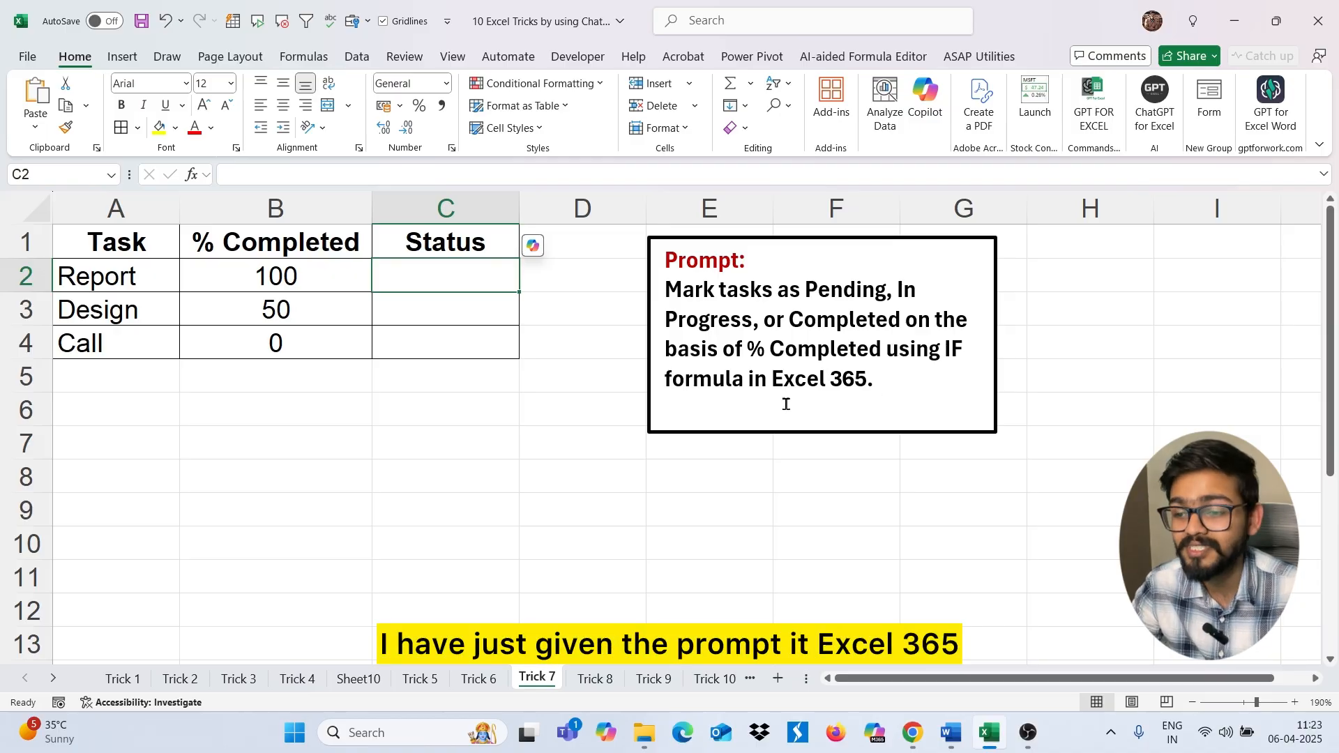
click(903, 385)
drag(902, 386, 643, 278)
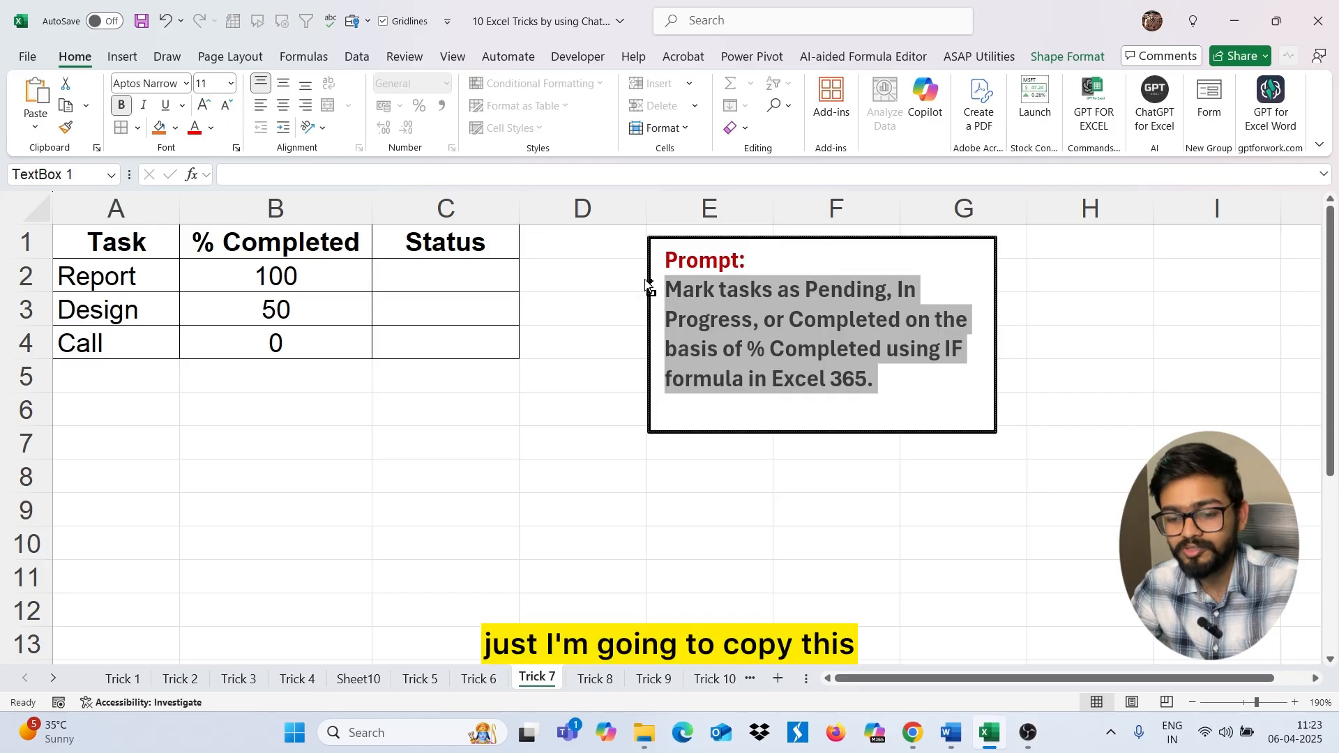
key(ctrl+c)
key(alt+Tab)
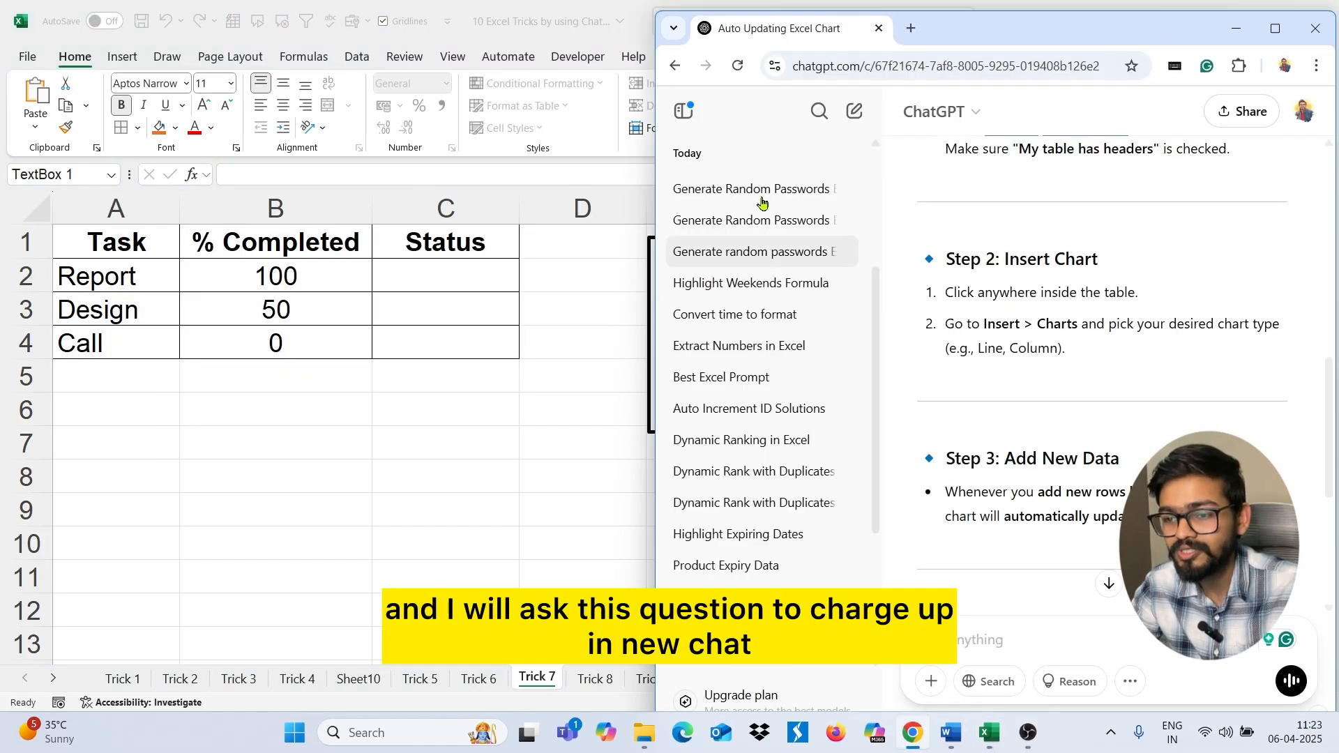
click(855, 111)
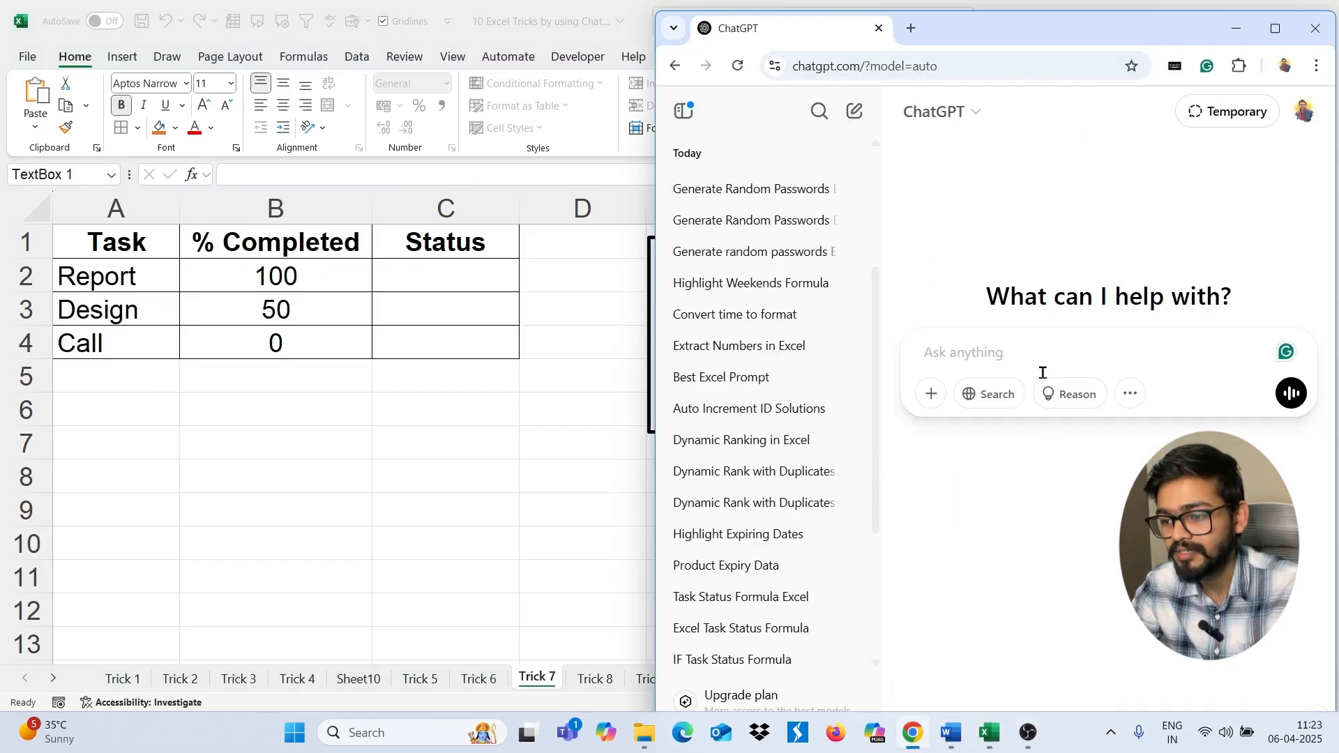
key(ctrl+v)
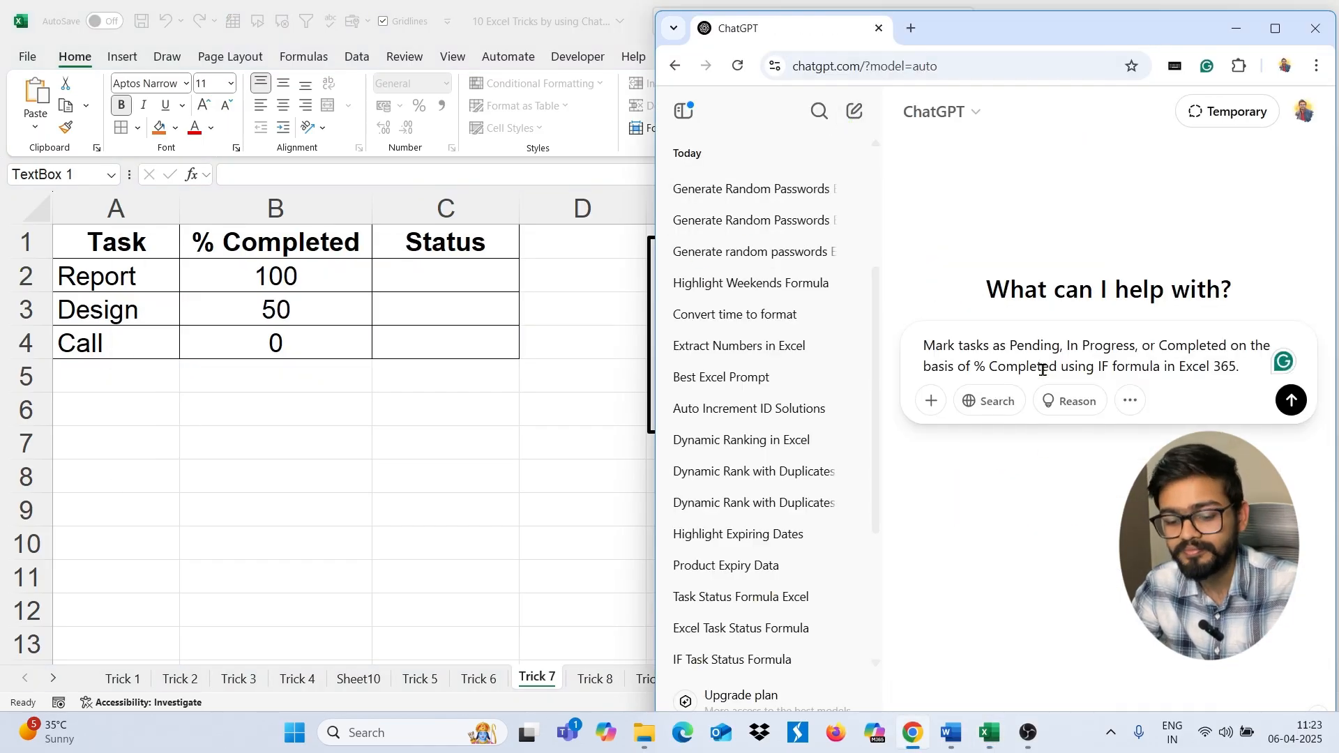
click(1291, 400)
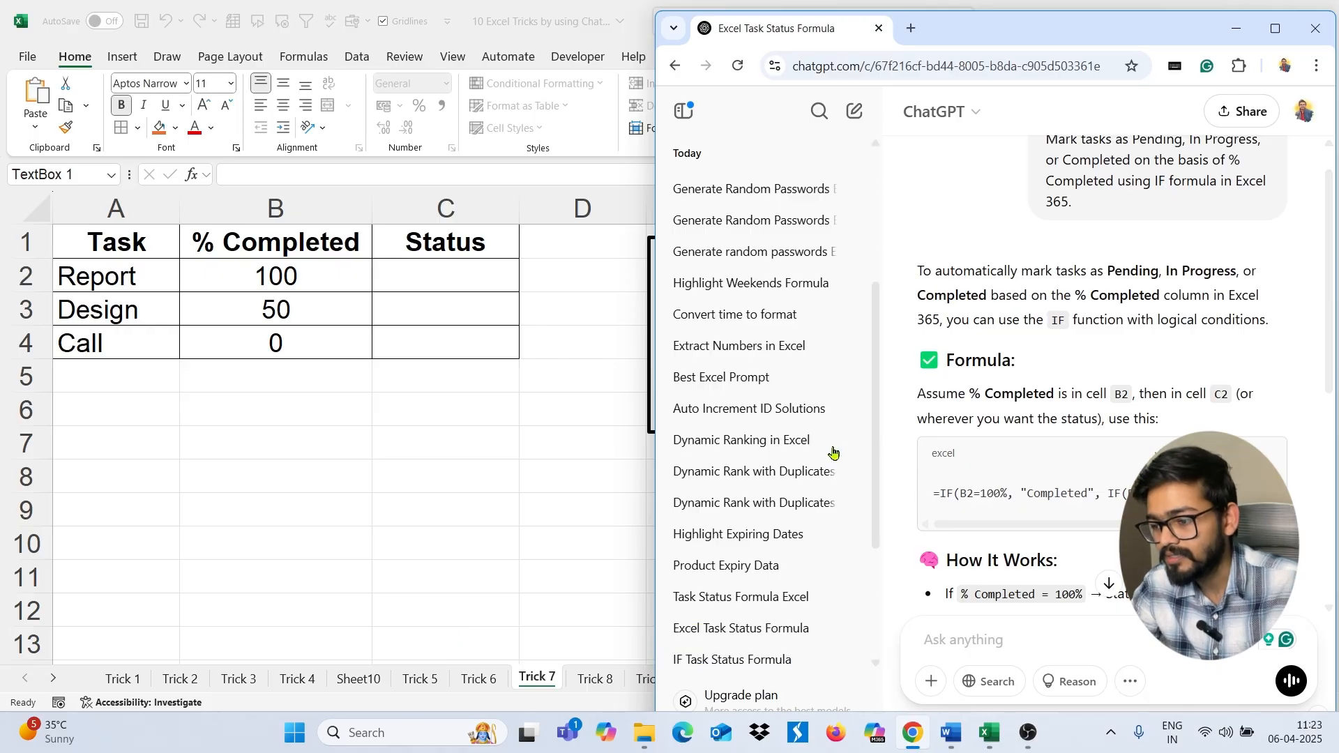
In Excel, enter ChatGPT's formula =IF(B2=100%, "Completed", IF(B2=0%, "Pending", "In Progress")) in Status cell C2.
double_click(484, 276)
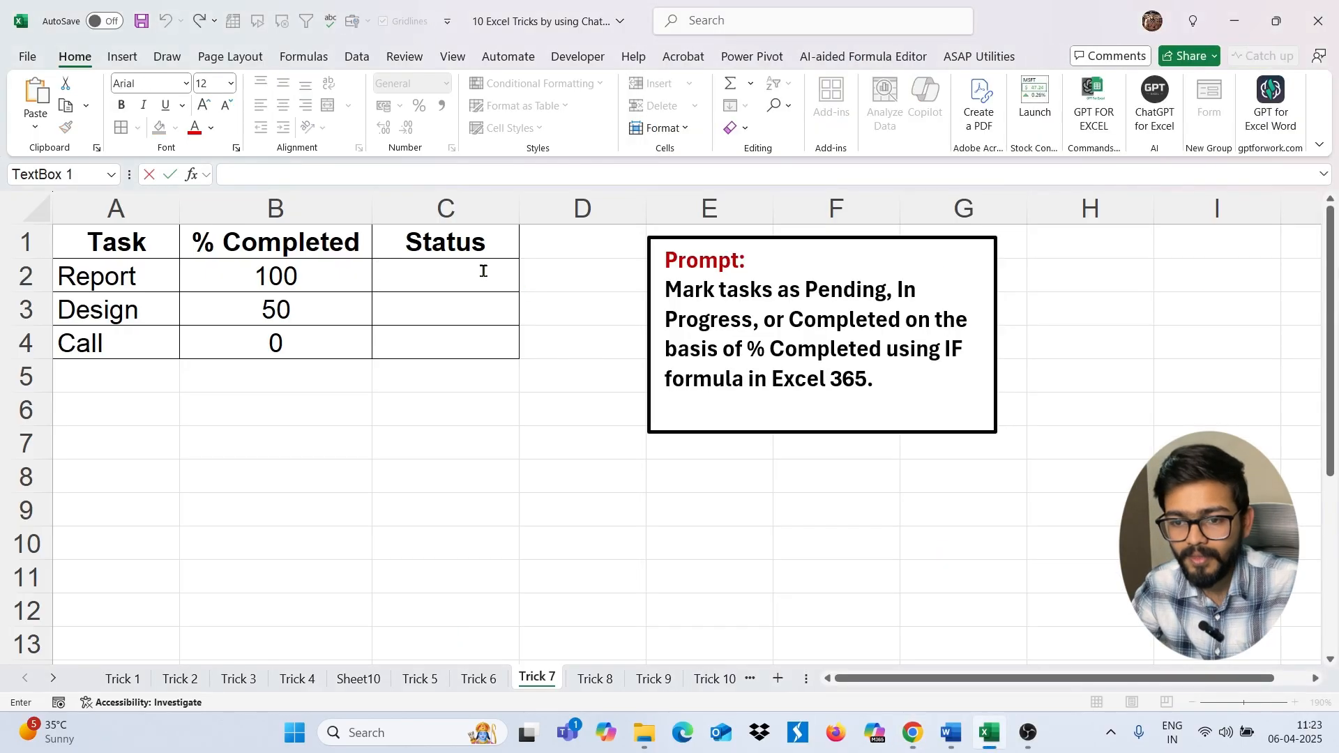
key(ctrl+v)
key(Return)
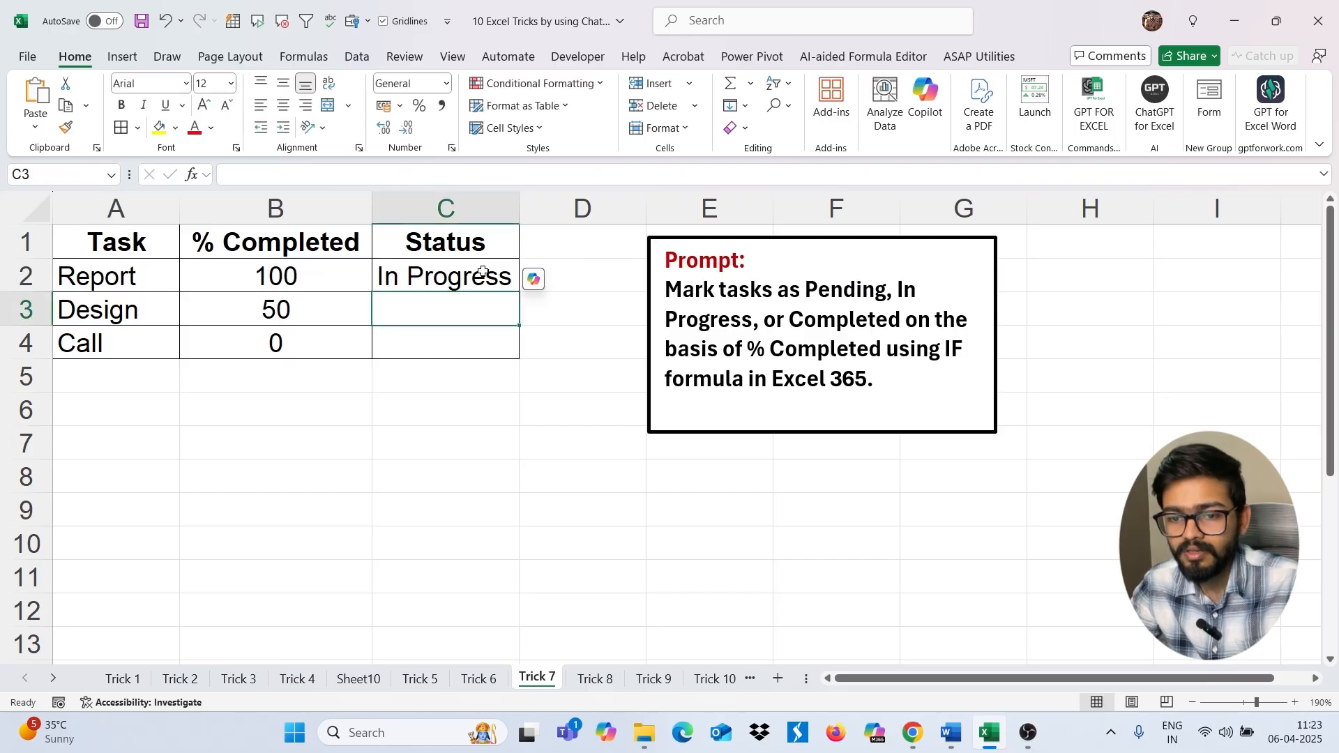
Remove both percent signs from the C2 formula so it tests B2=100 and B2=0, and fill it down to C4.
click(478, 274)
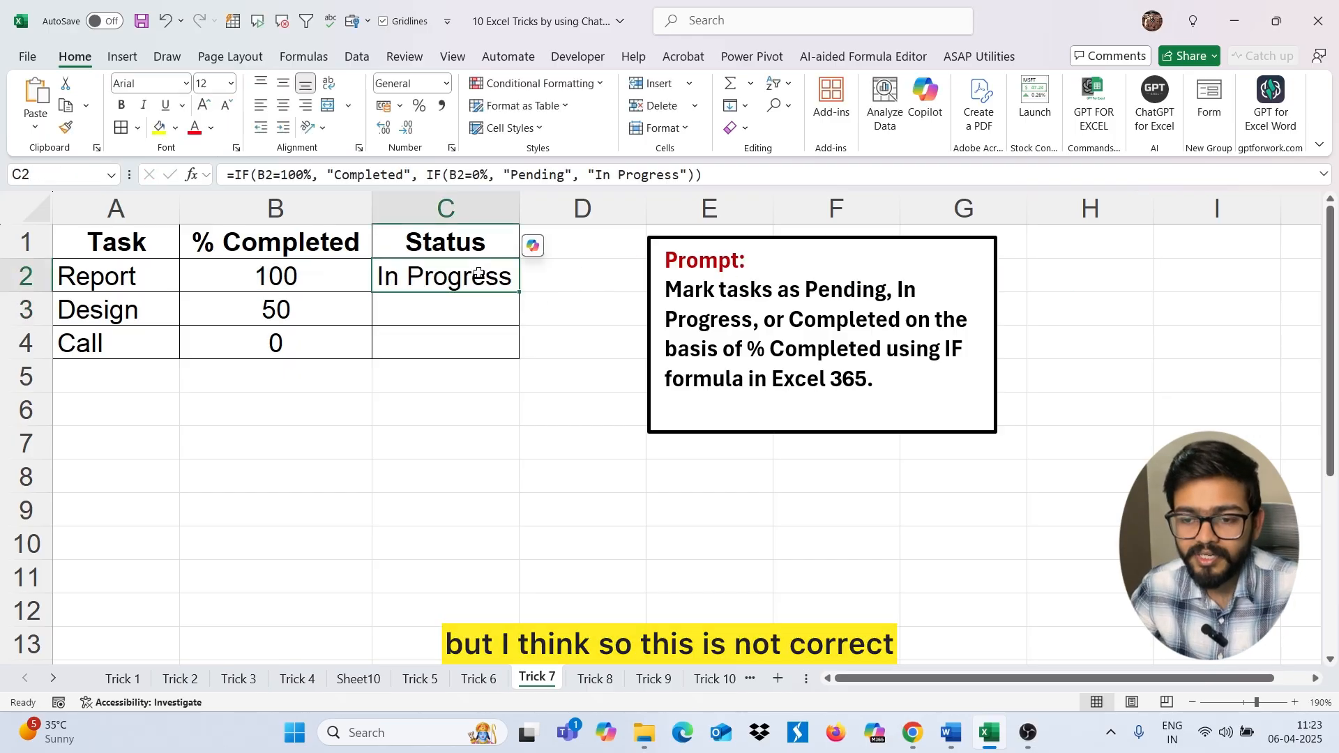
double_click(431, 277)
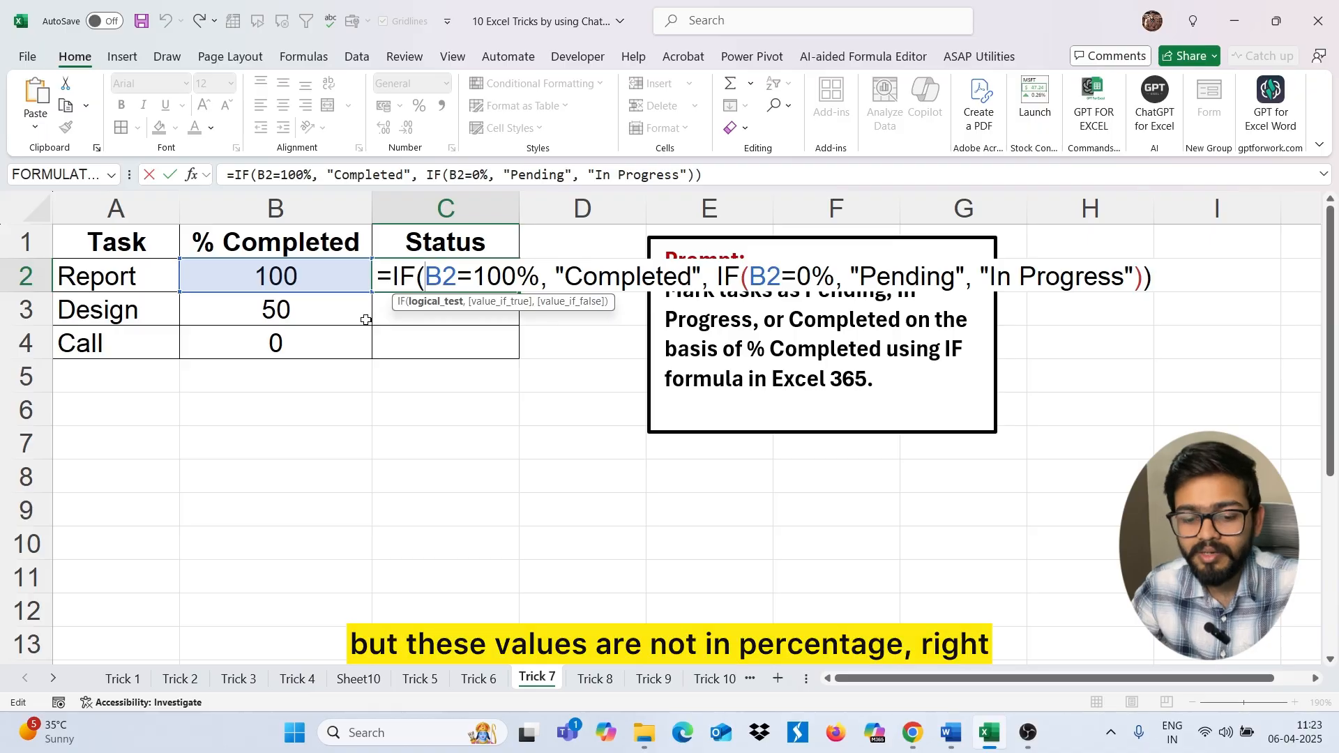
key(Escape)
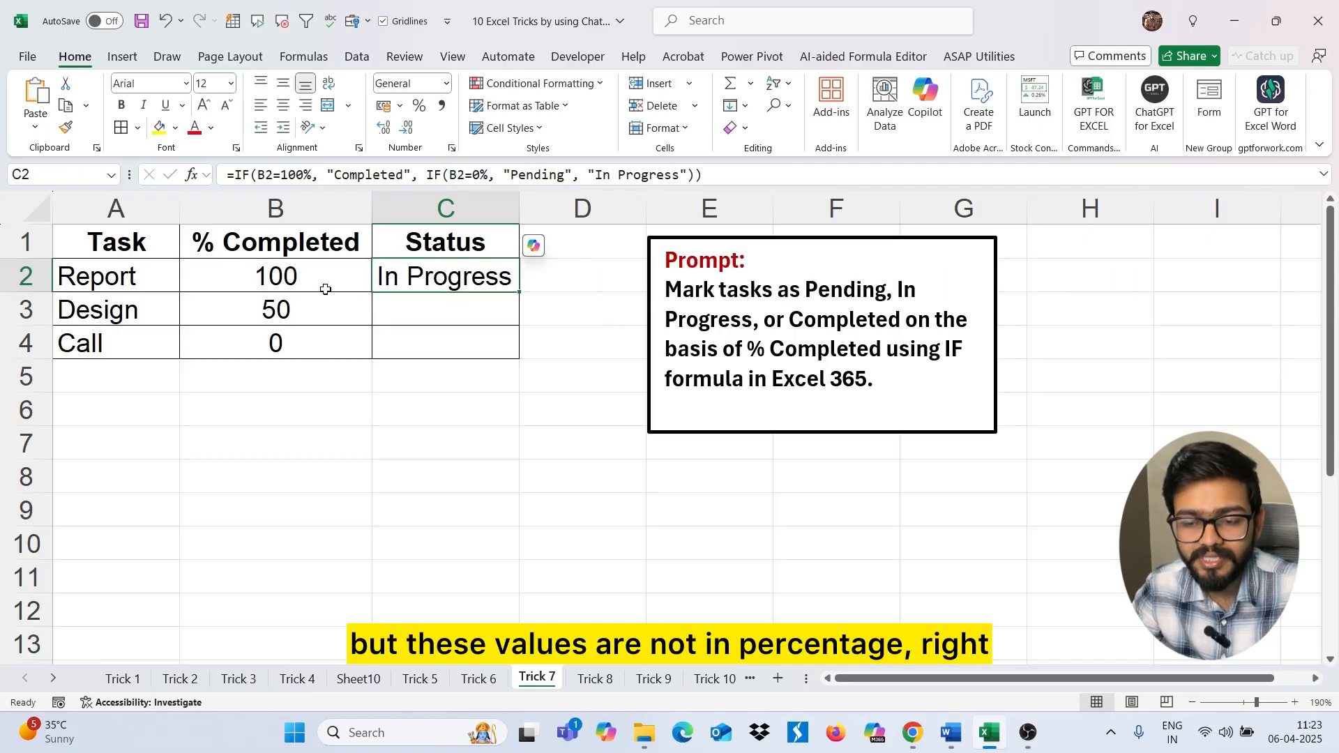
double_click(476, 272)
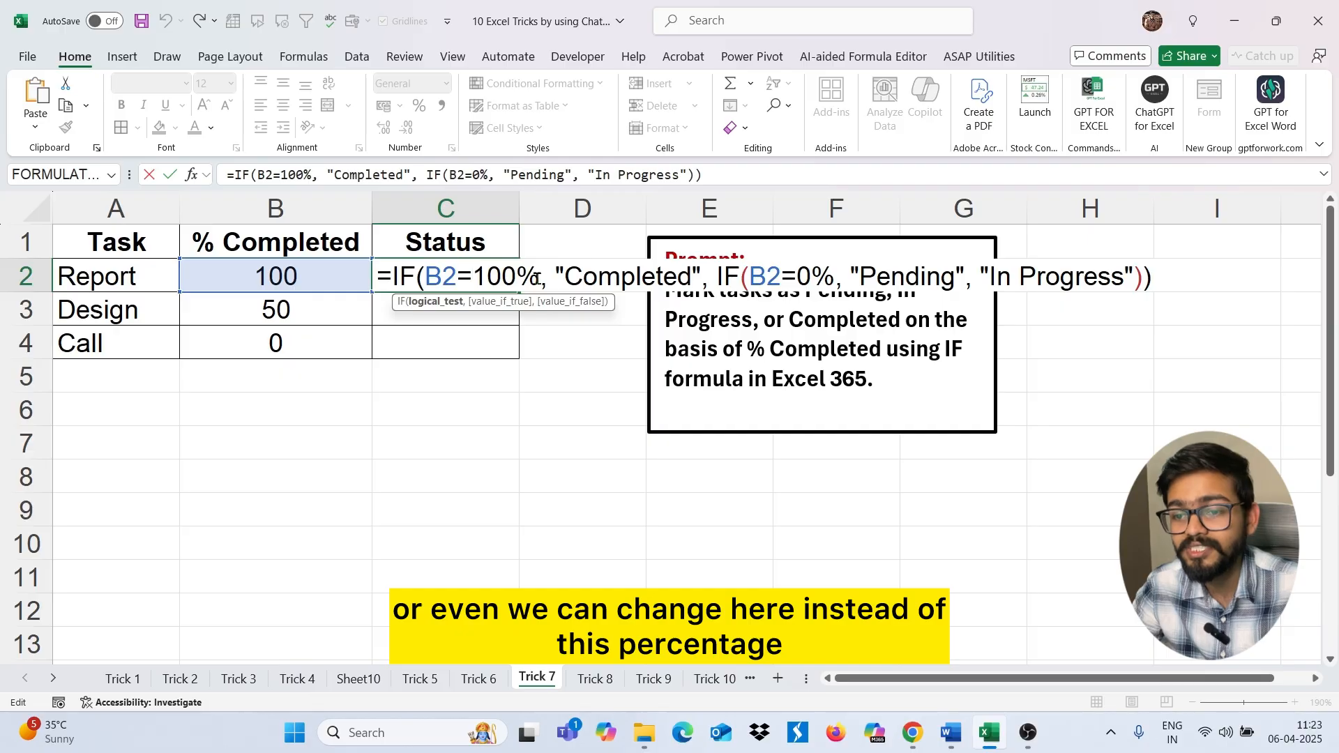
key(BackSpace)
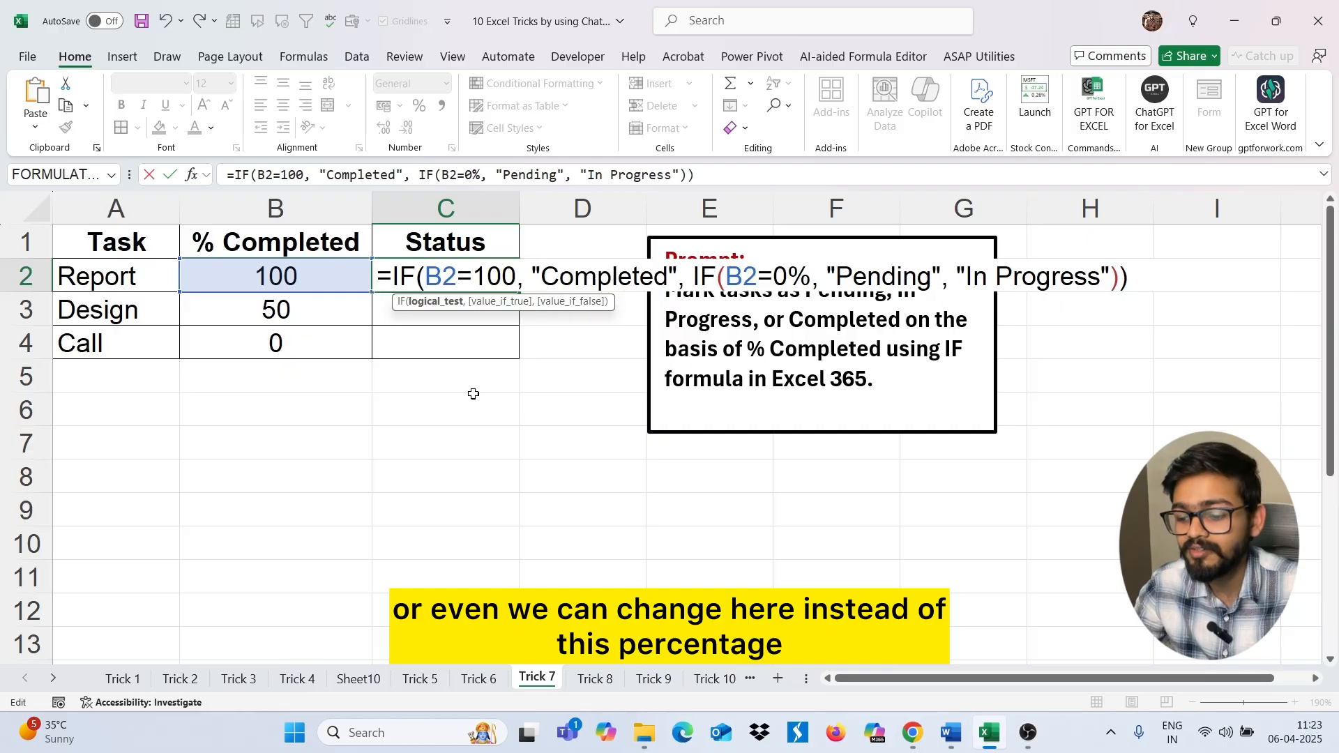
click(804, 262)
key(BackSpace)
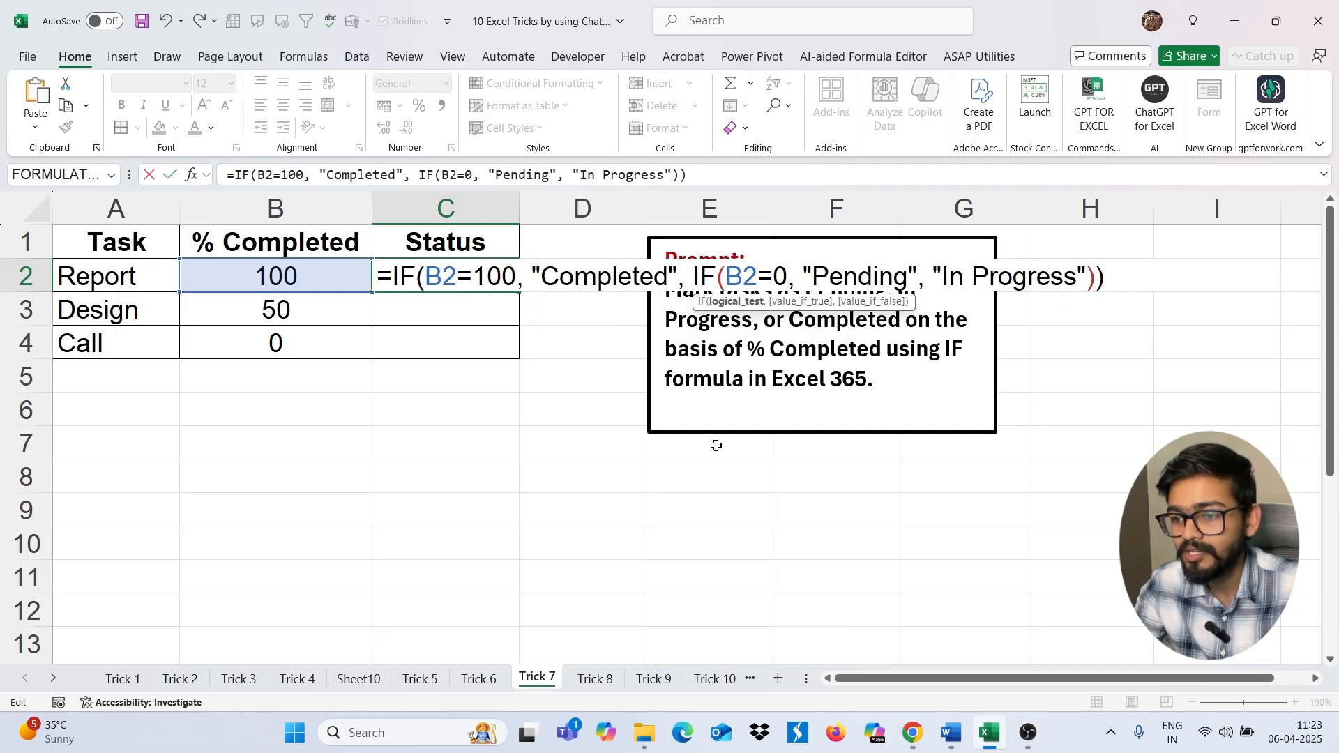
key(Return)
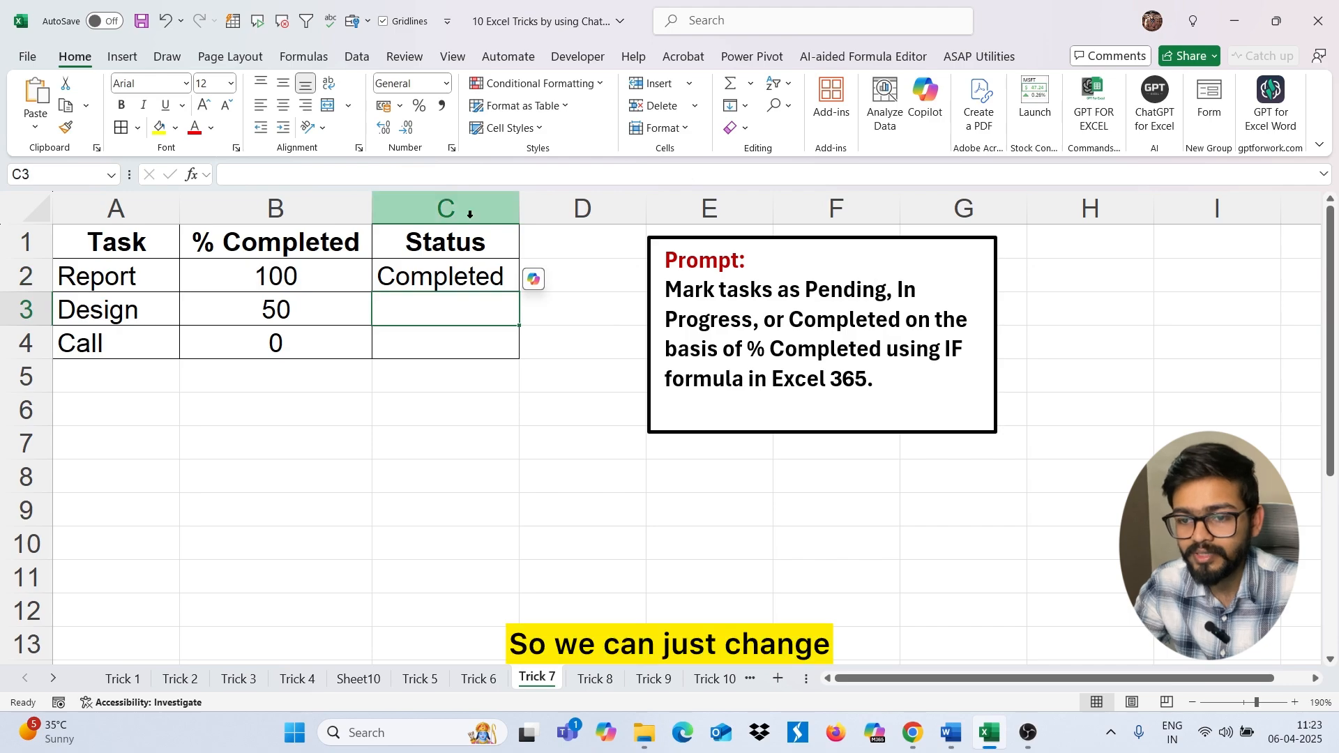
click(452, 268)
drag(519, 292, 494, 353)
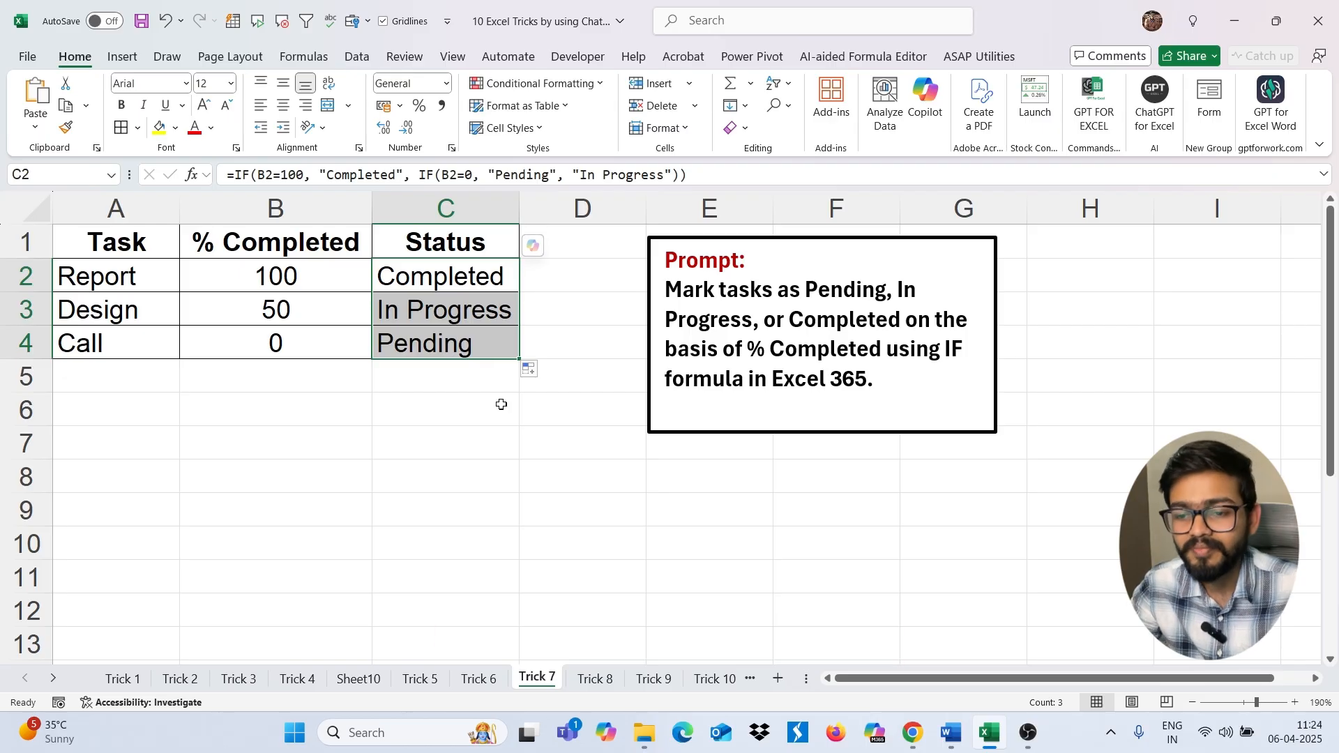
Copy the Trick 8 sheet's prompt about highlighting dates expiring within 7 days and submit it in a new ChatGPT chat.
click(594, 679)
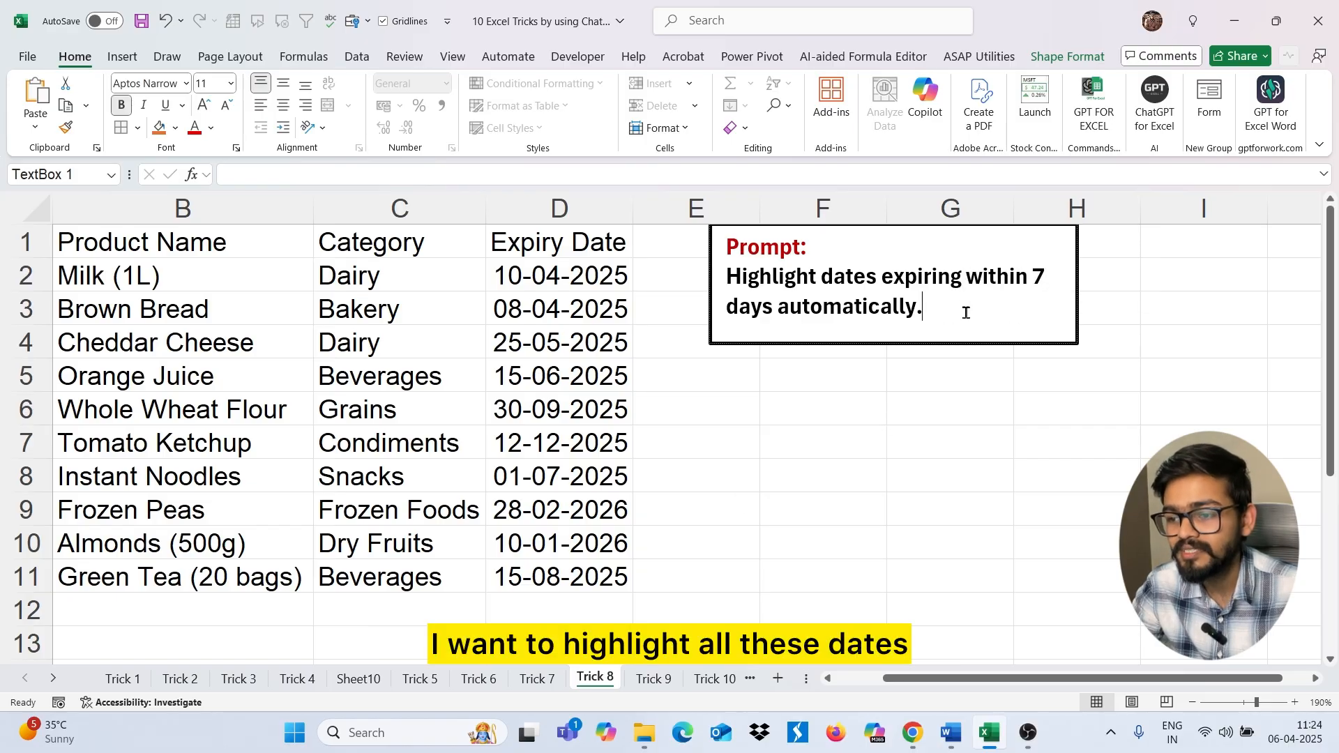
drag(924, 308, 737, 275)
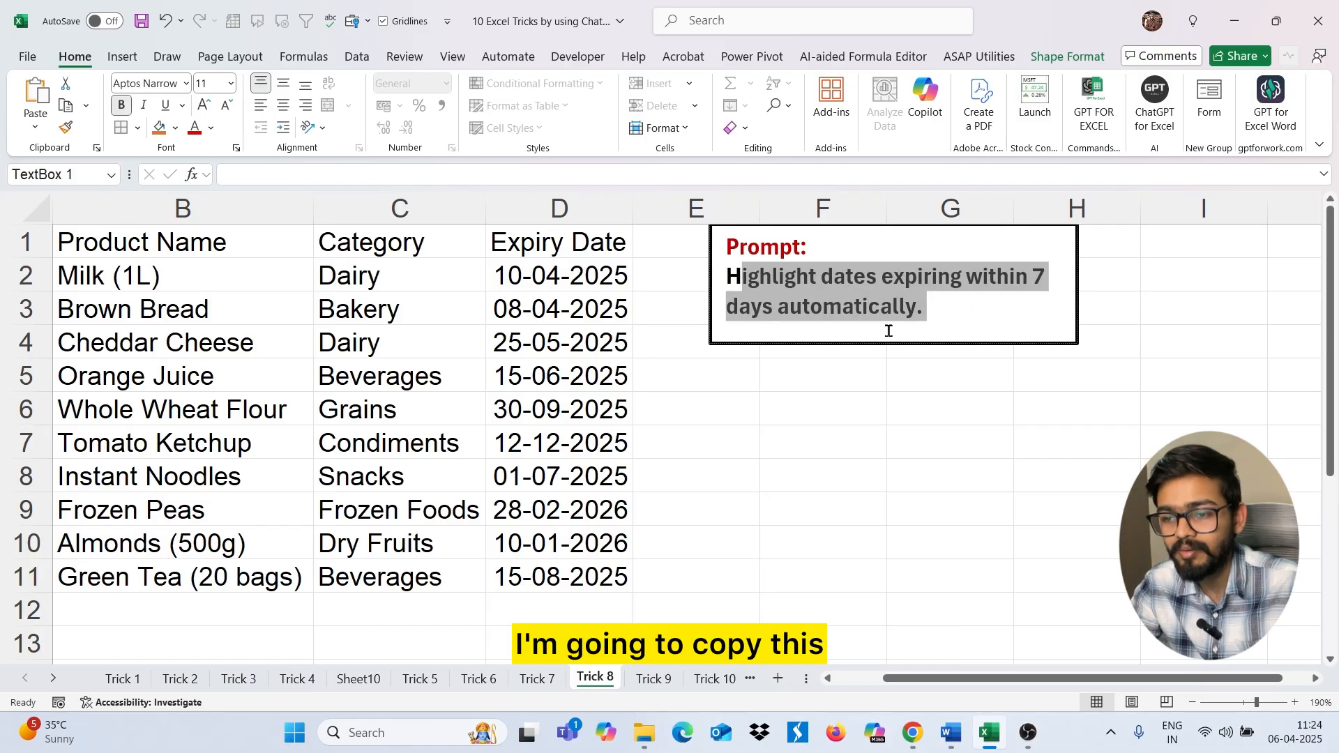
key(shift+Left)
key(alt+Tab)
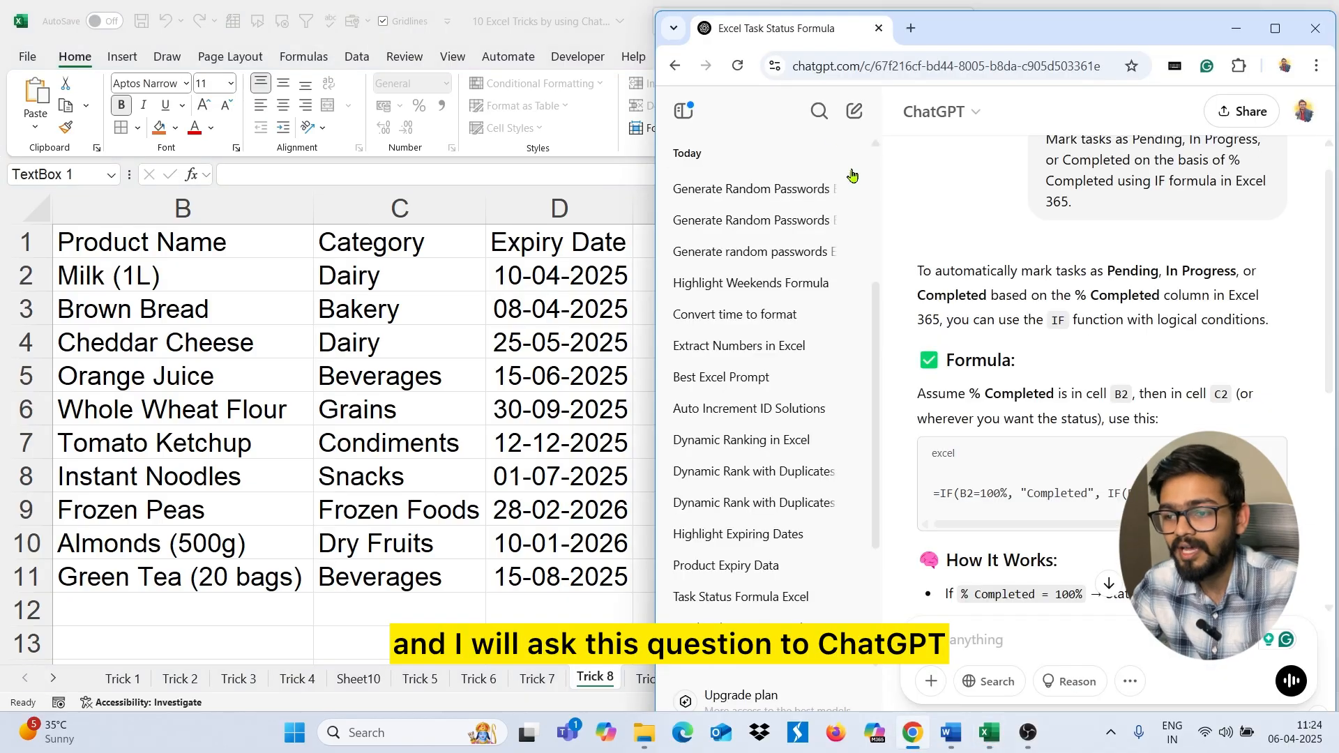
click(855, 109)
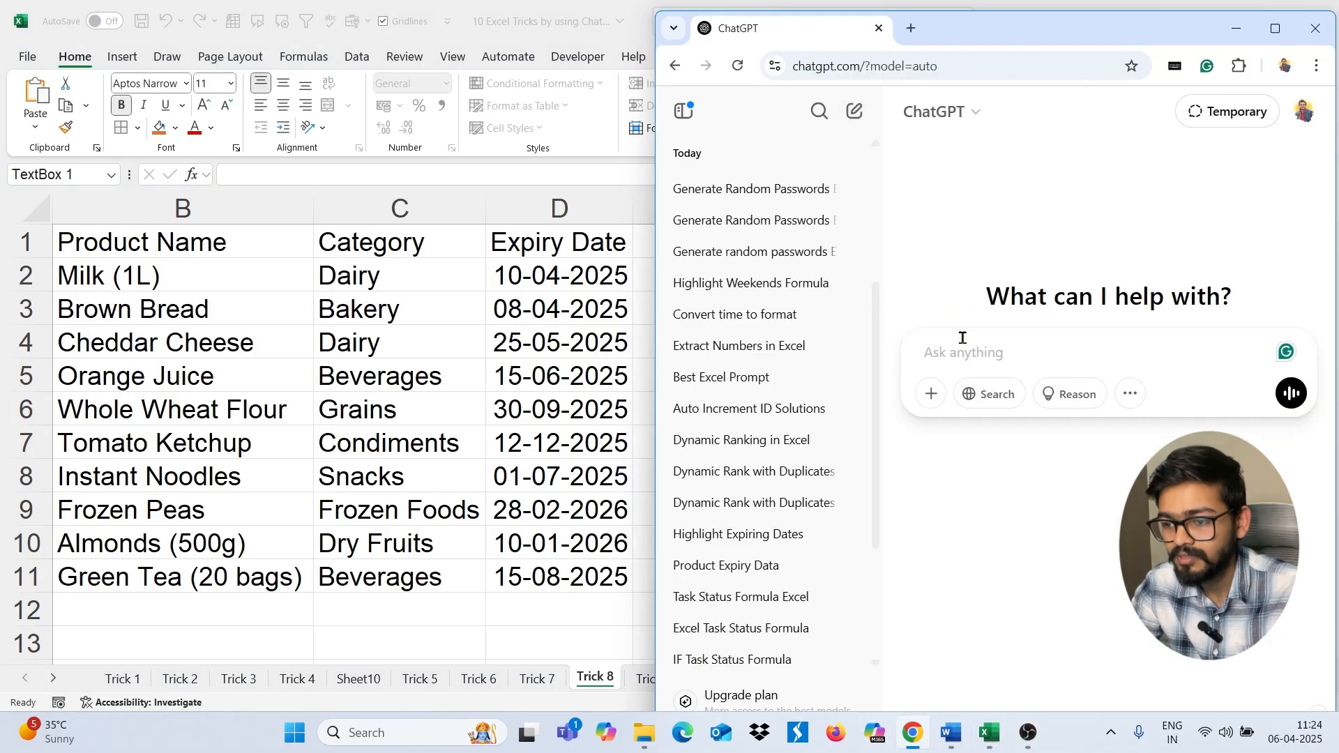
key(ctrl+v)
key(Return)
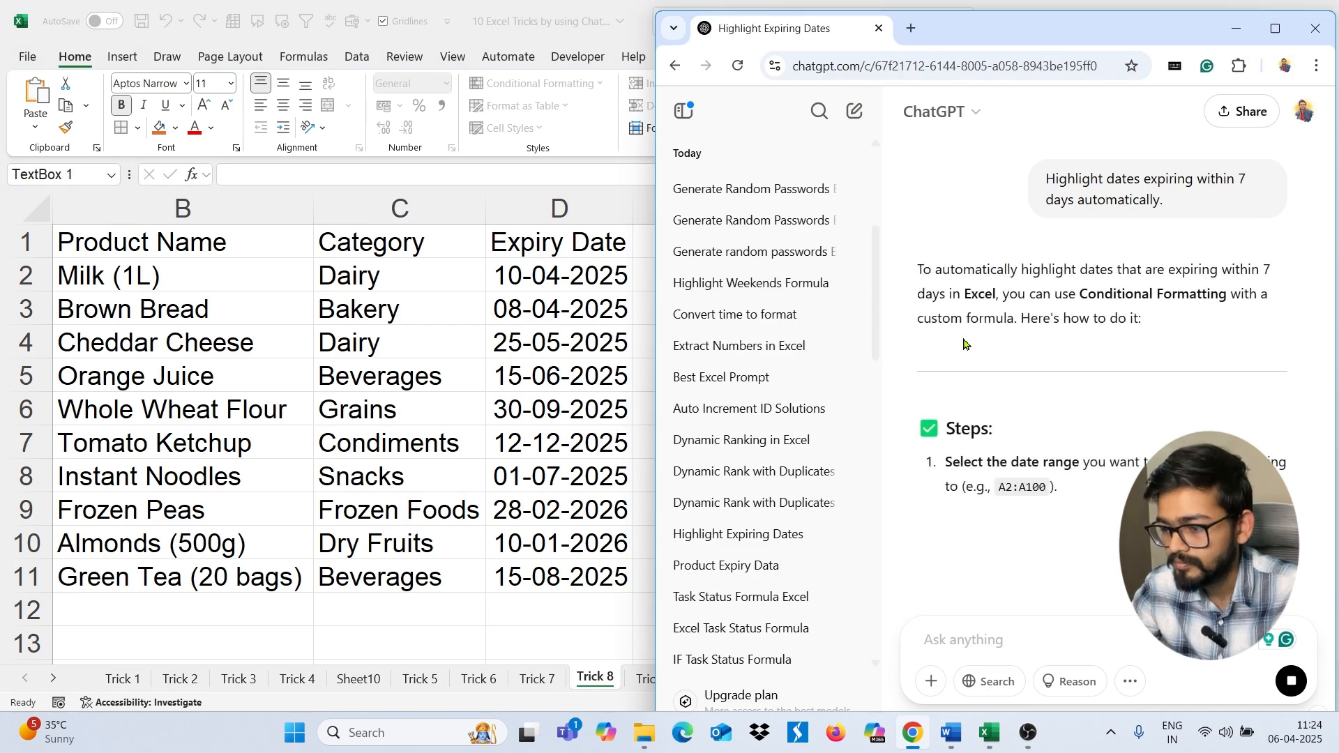
Copy ChatGPT's formula =AND(A2>=TODAY(), A2<=TODAY()+7), and select the expiry dates D2:D11 in Excel.
scroll(1034, 492, down, 4)
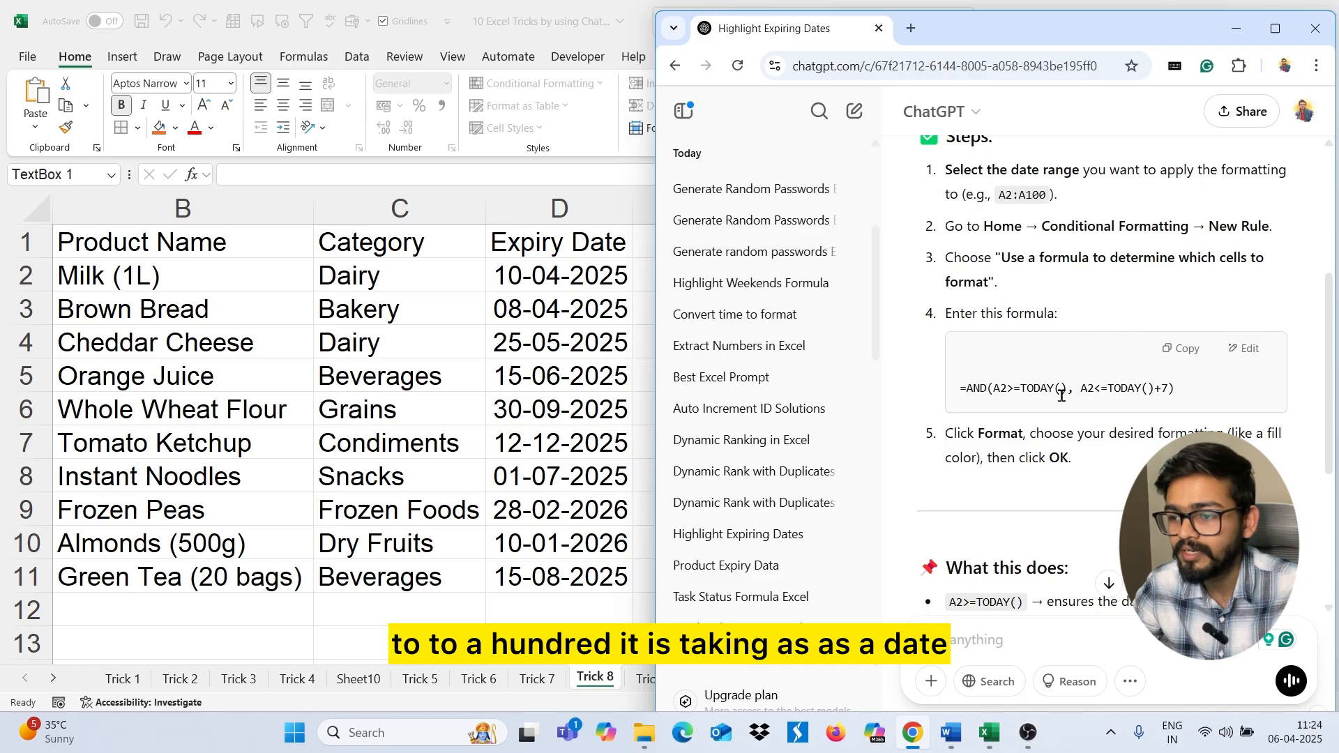
click(1179, 349)
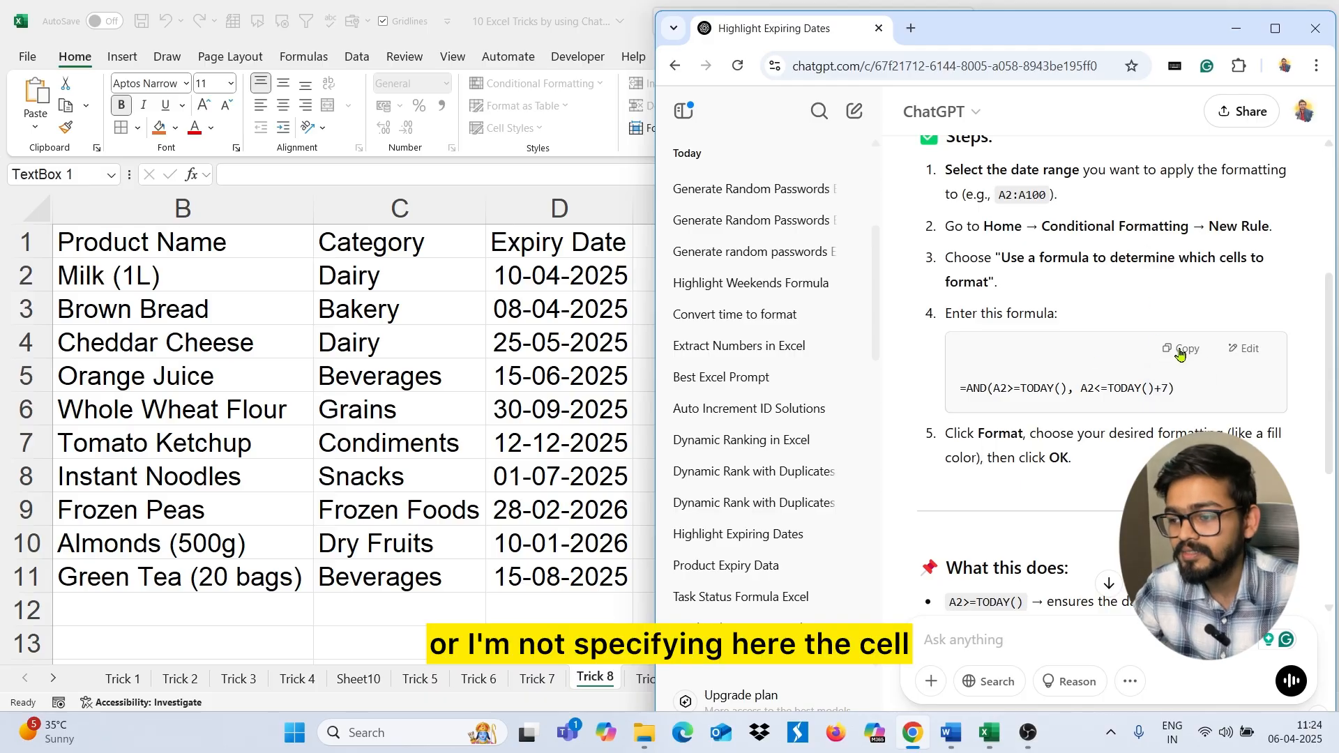
click(560, 333)
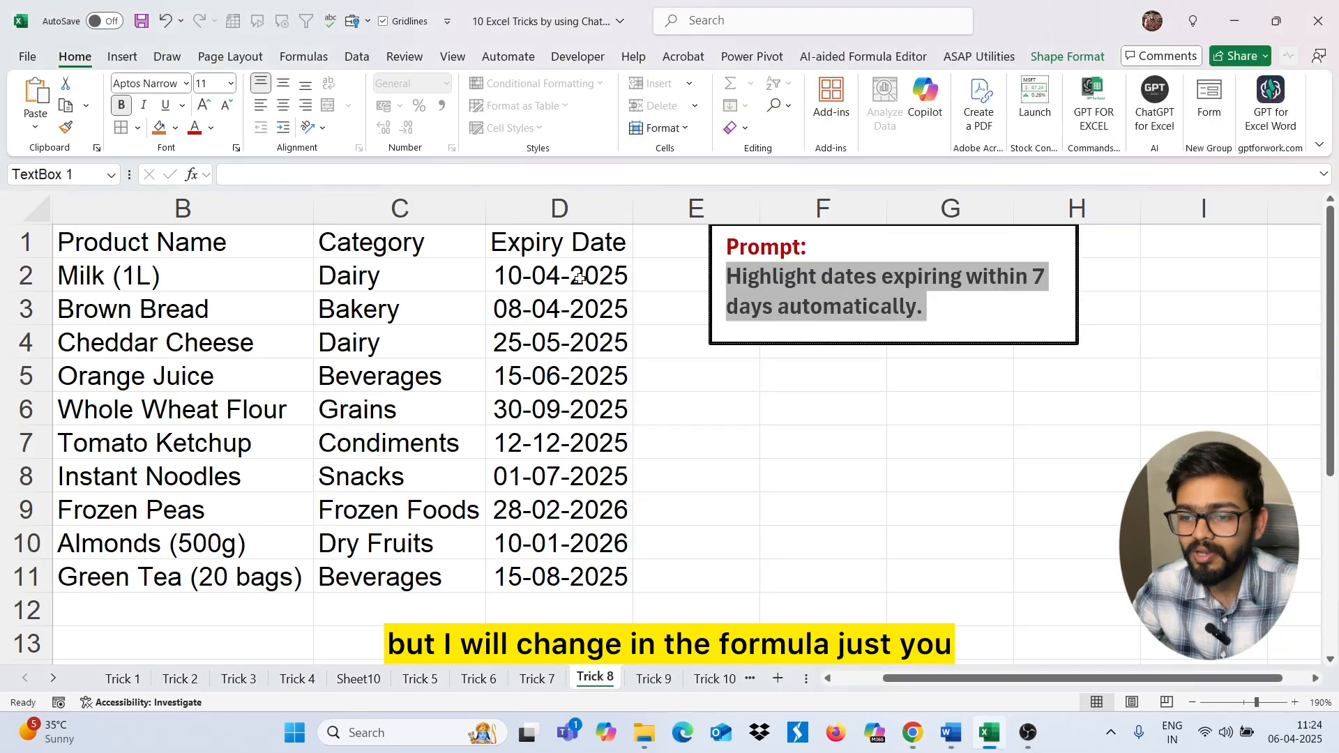
drag(560, 275, 555, 576)
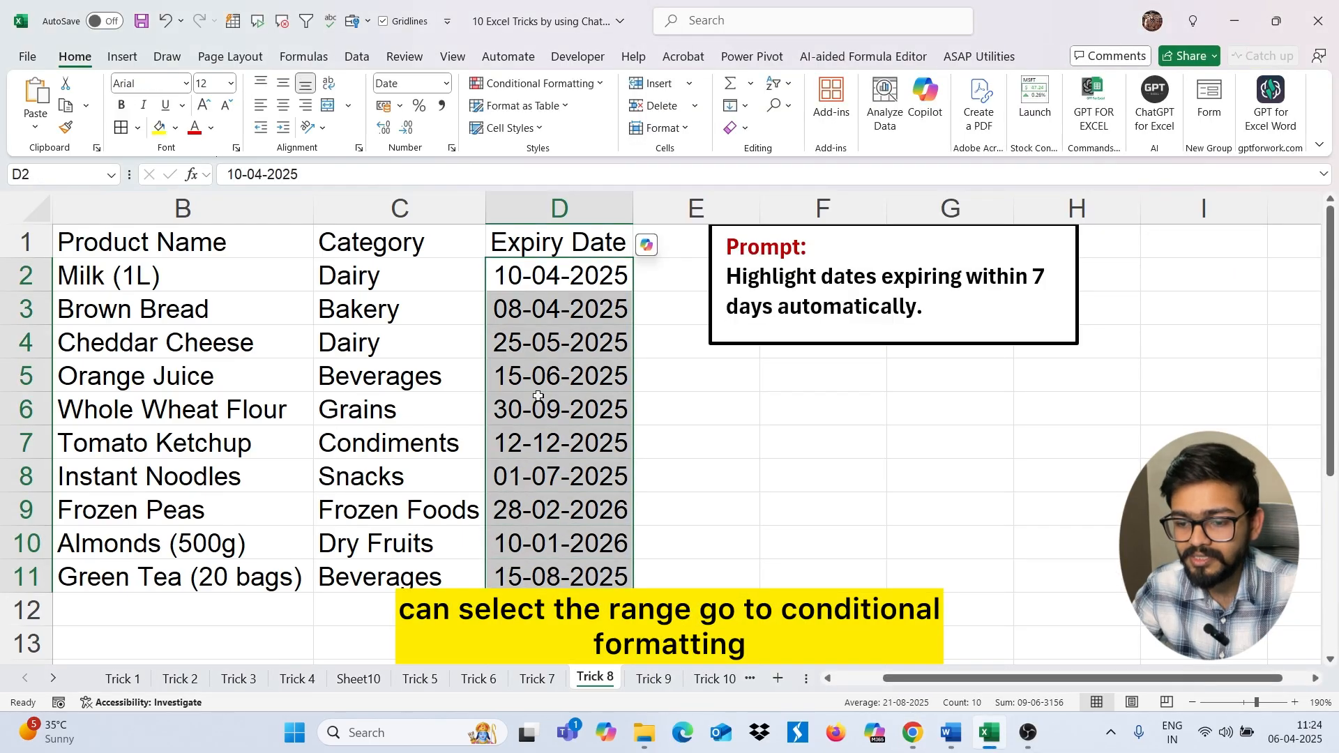
click(537, 85)
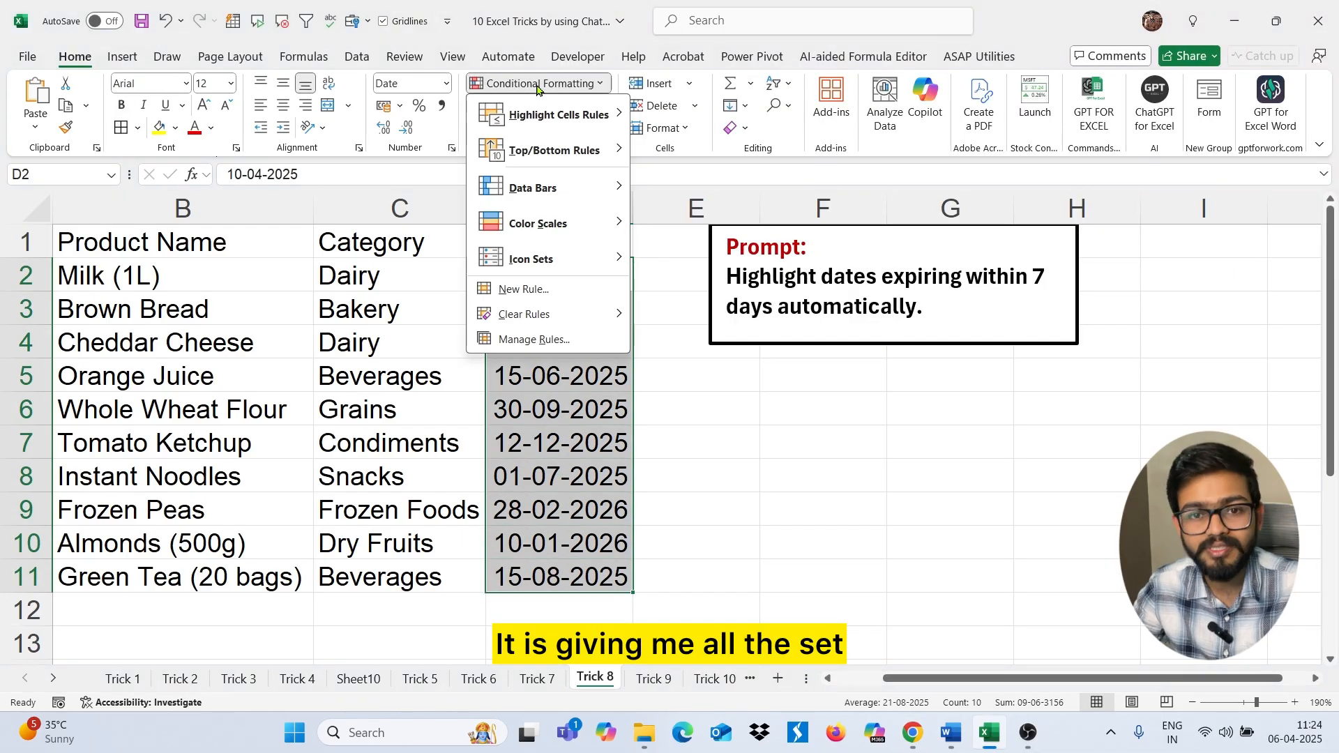
click(556, 289)
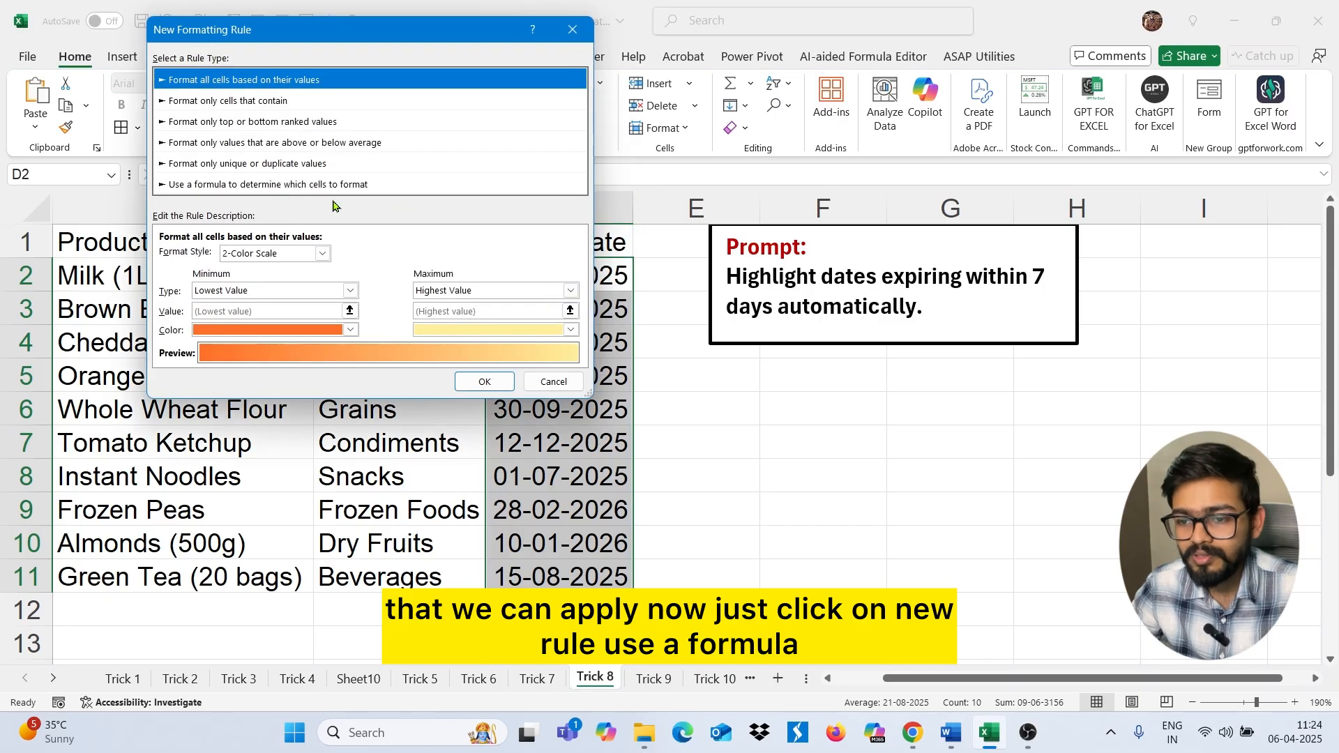
click(284, 186)
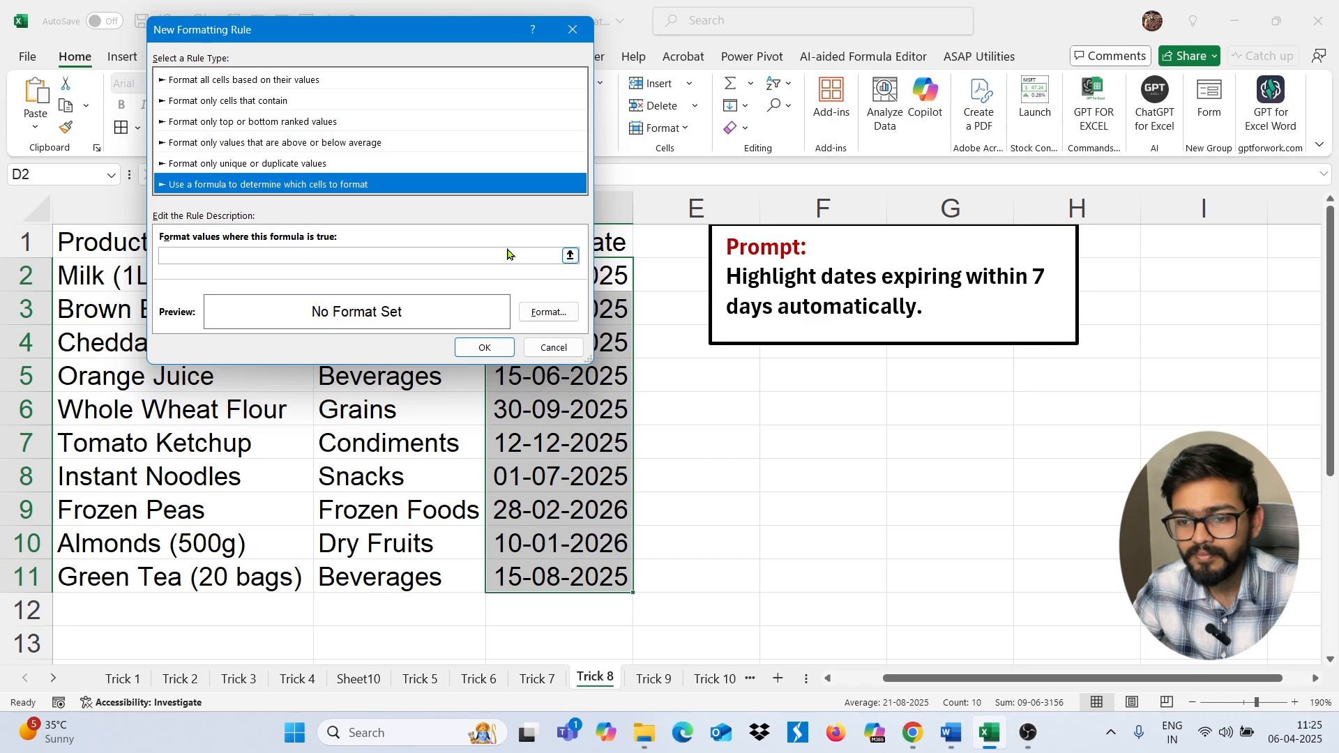
click(470, 257)
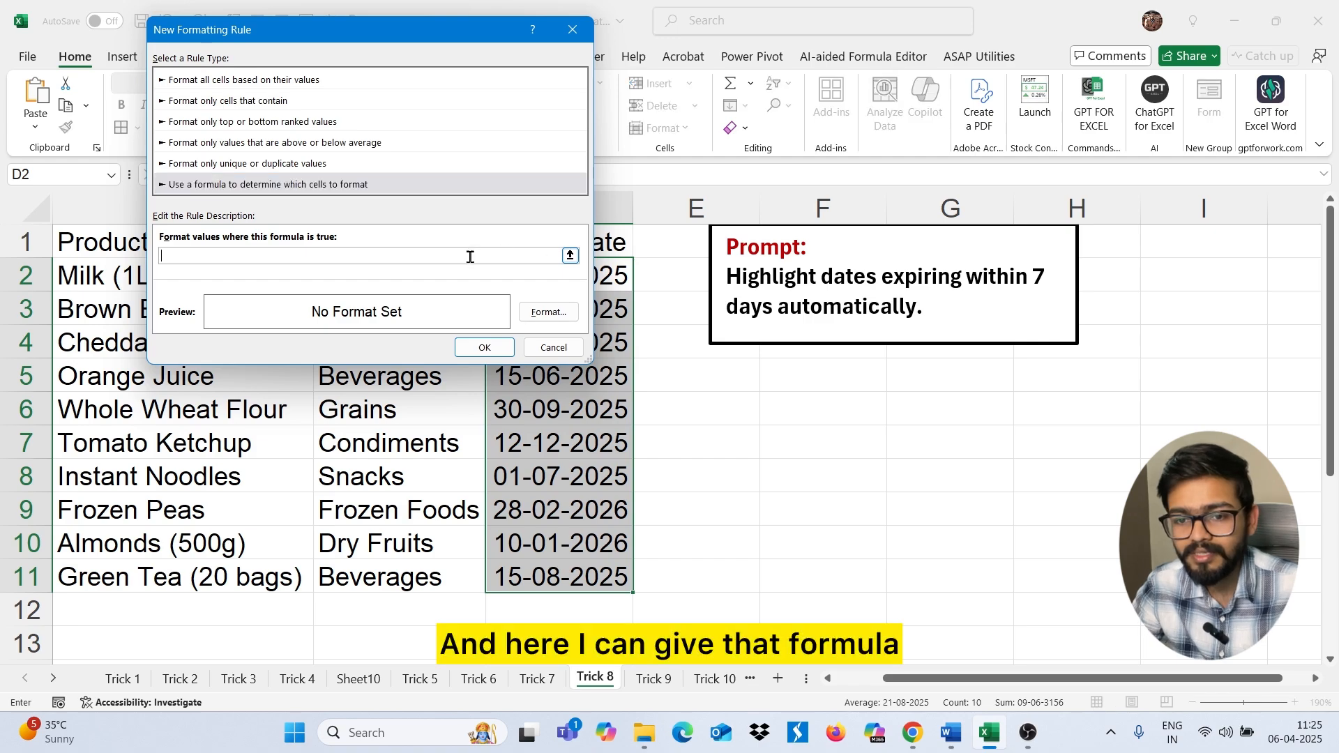
key(ctrl+v)
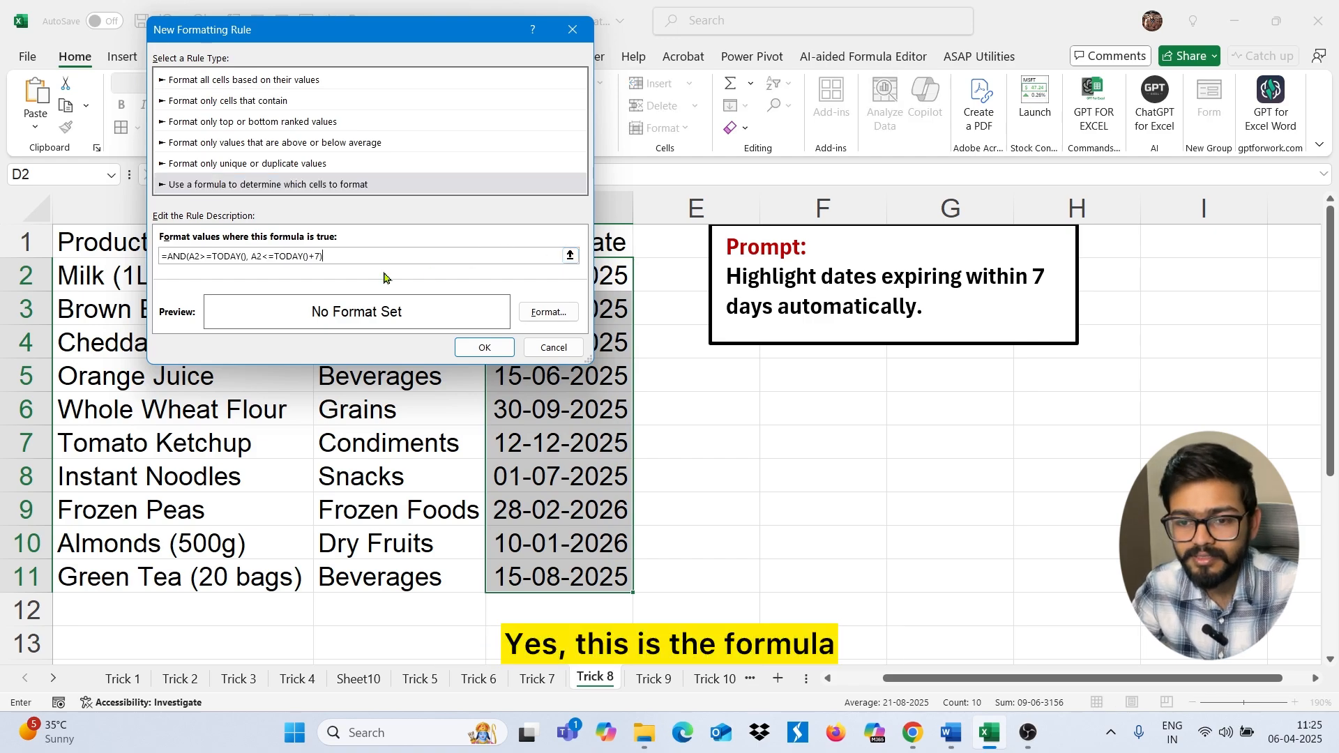
drag(377, 36, 711, 58)
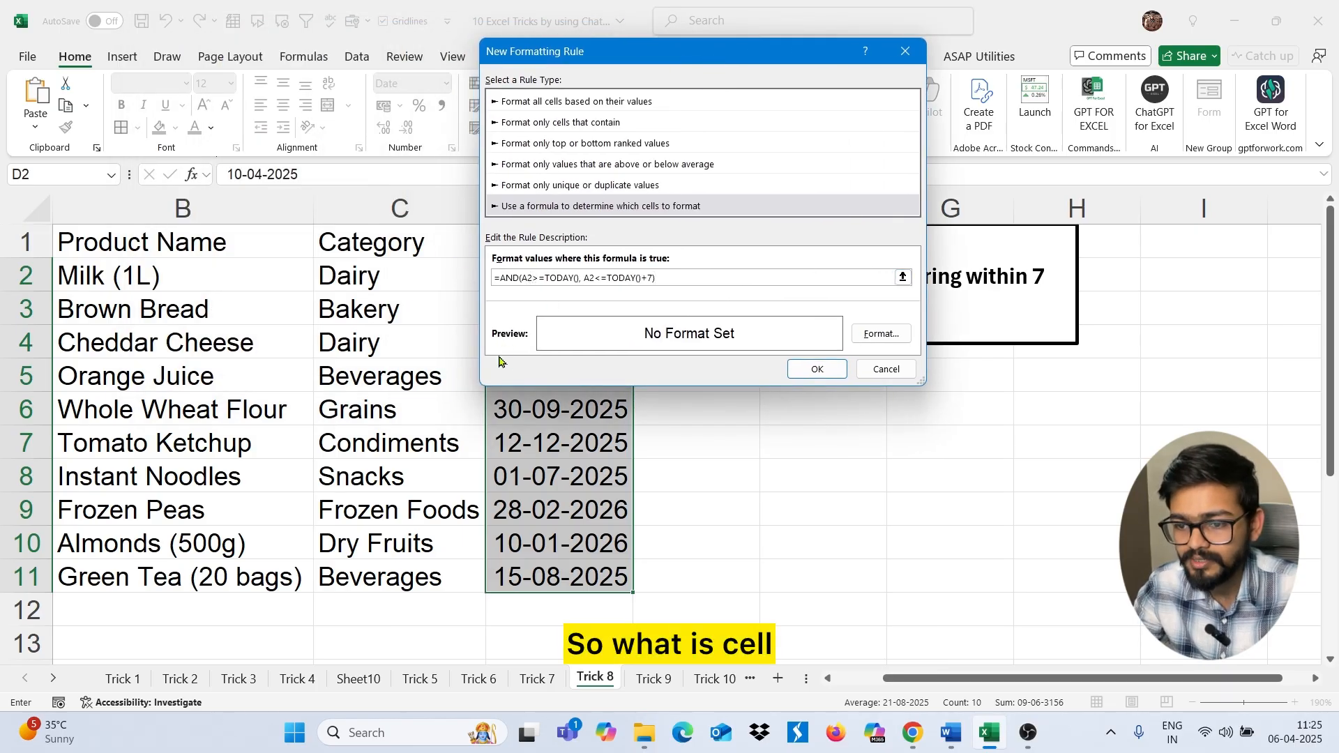
key(Left)
key(Left)
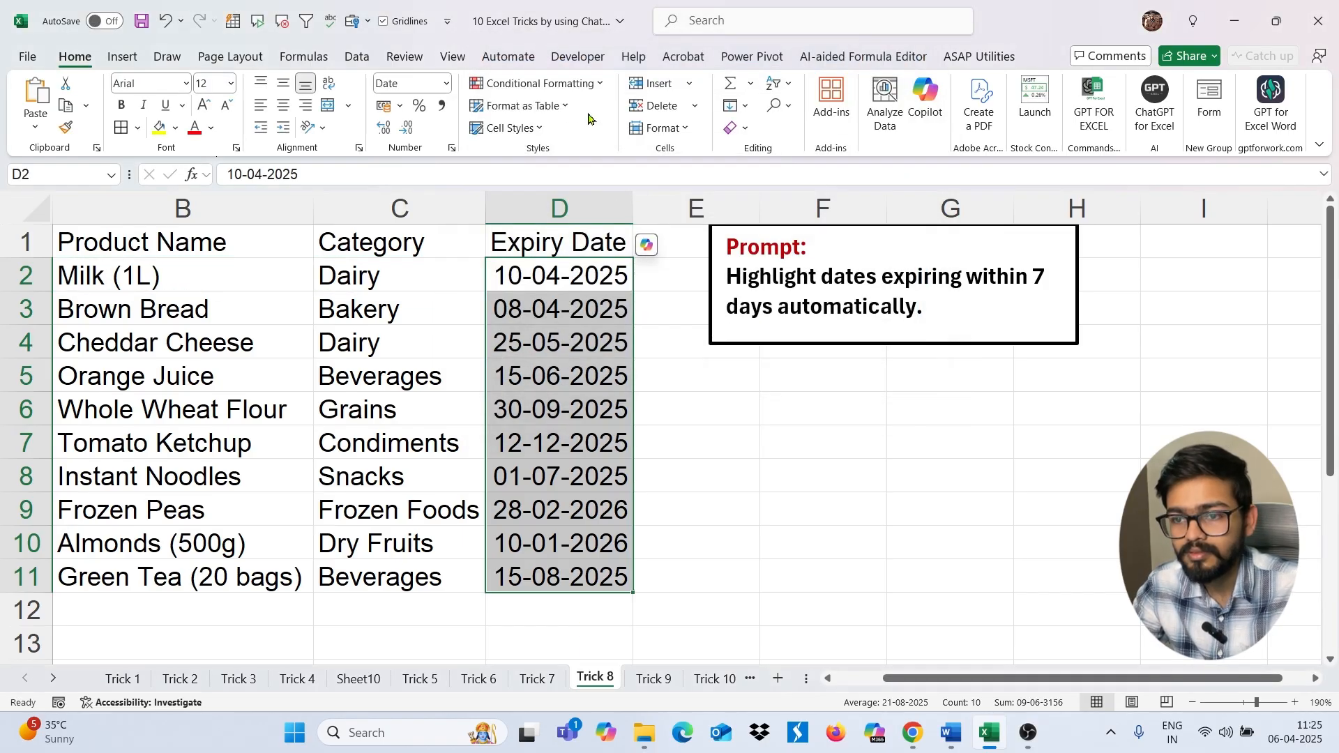
Create a formula-based conditional formatting rule for the selected expiry dates using =AND(D2>=TODAY(), D2<=TODAY()+7).
click(540, 83)
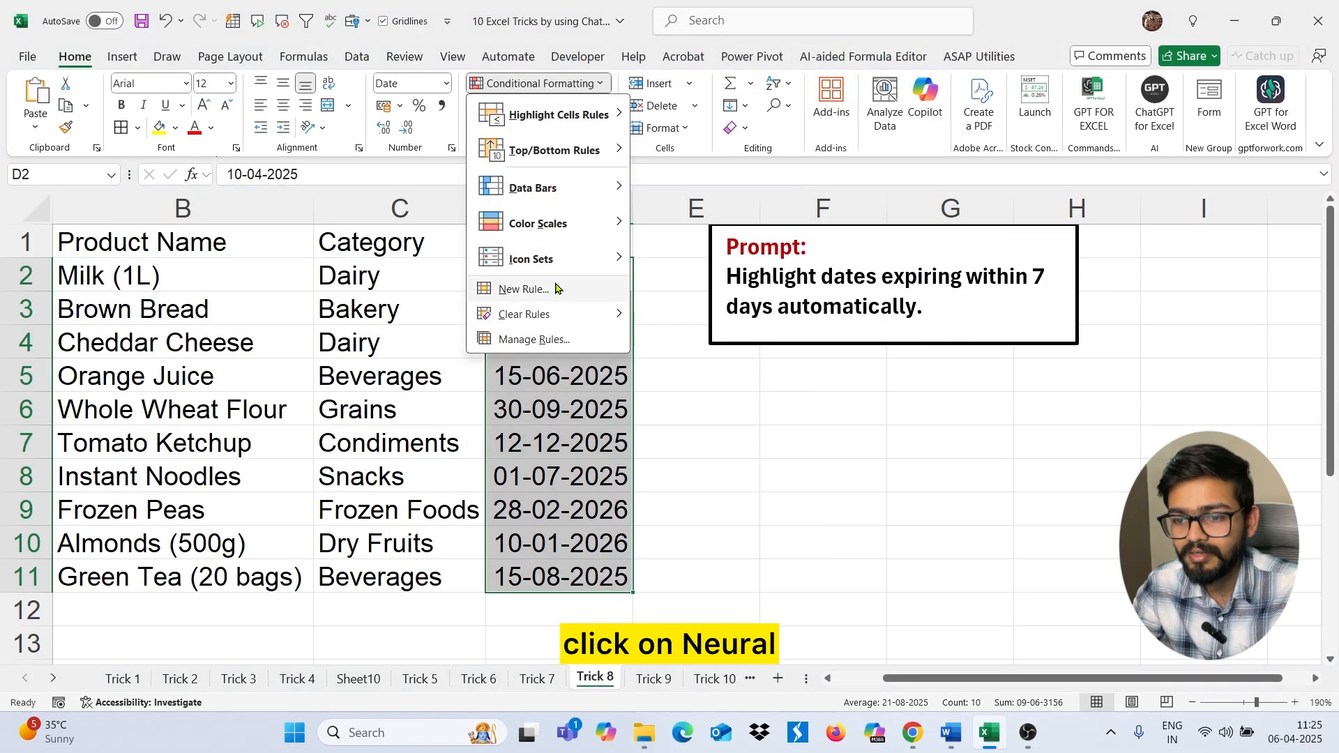
click(530, 288)
click(542, 195)
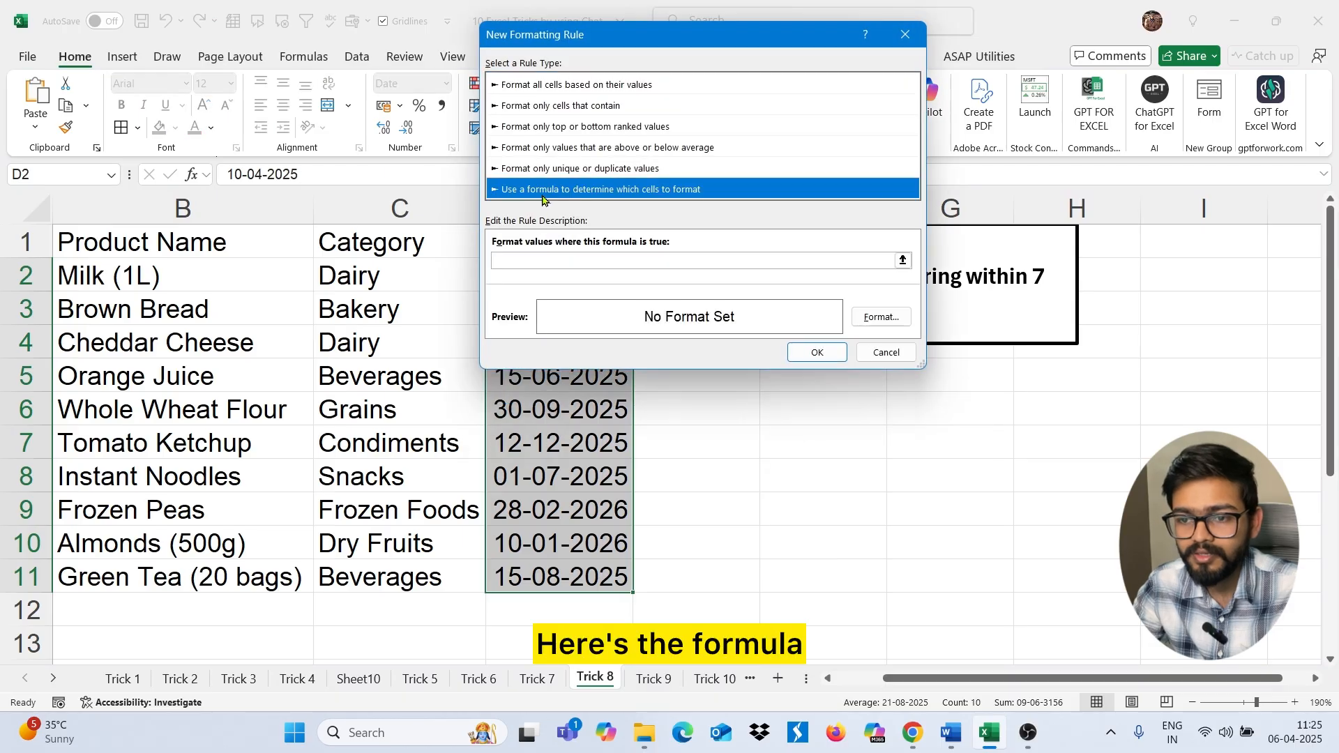
click(554, 260)
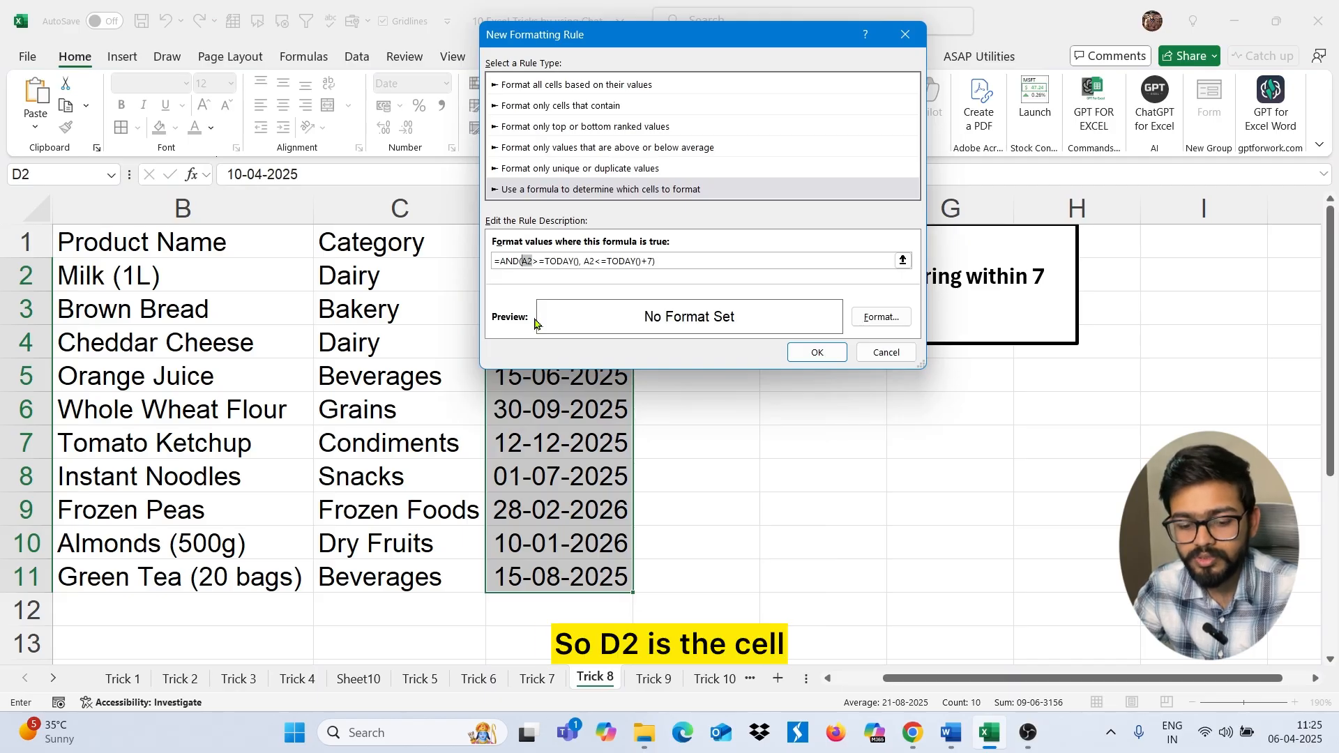
text(D2)
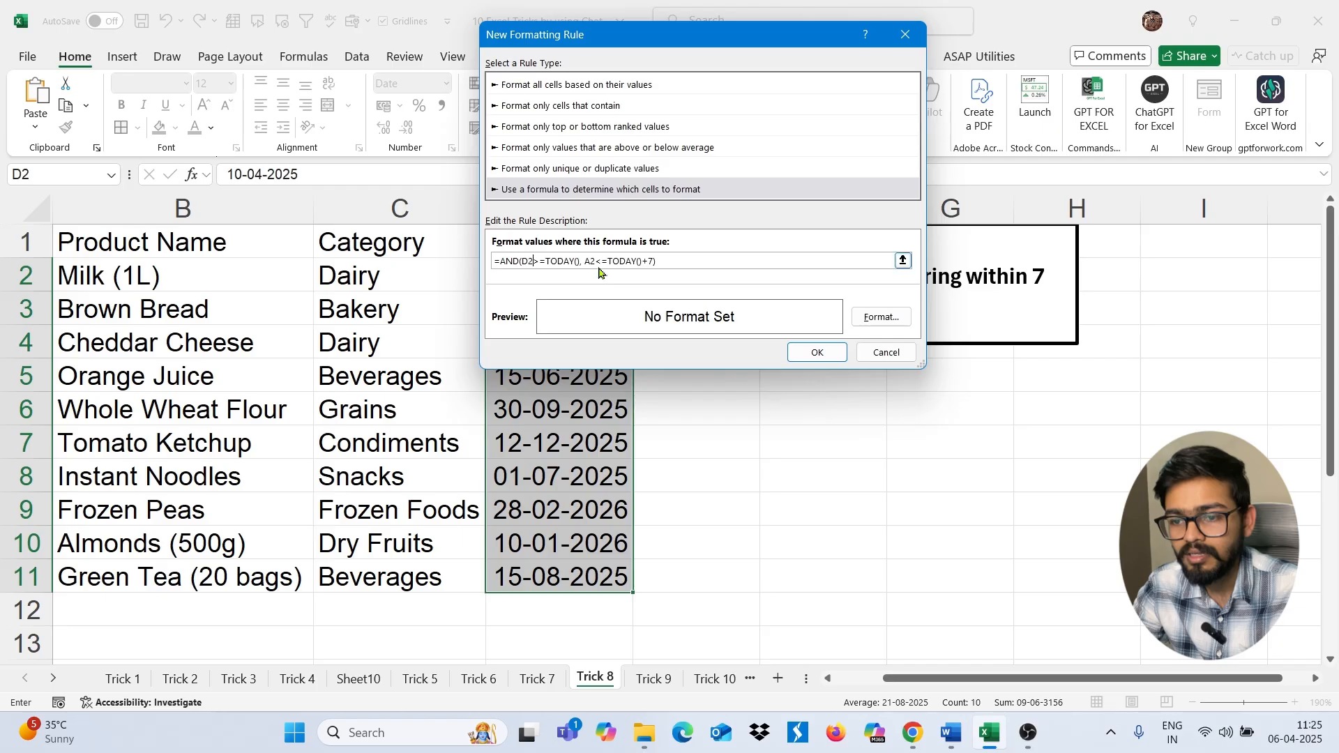
drag(597, 261, 584, 261)
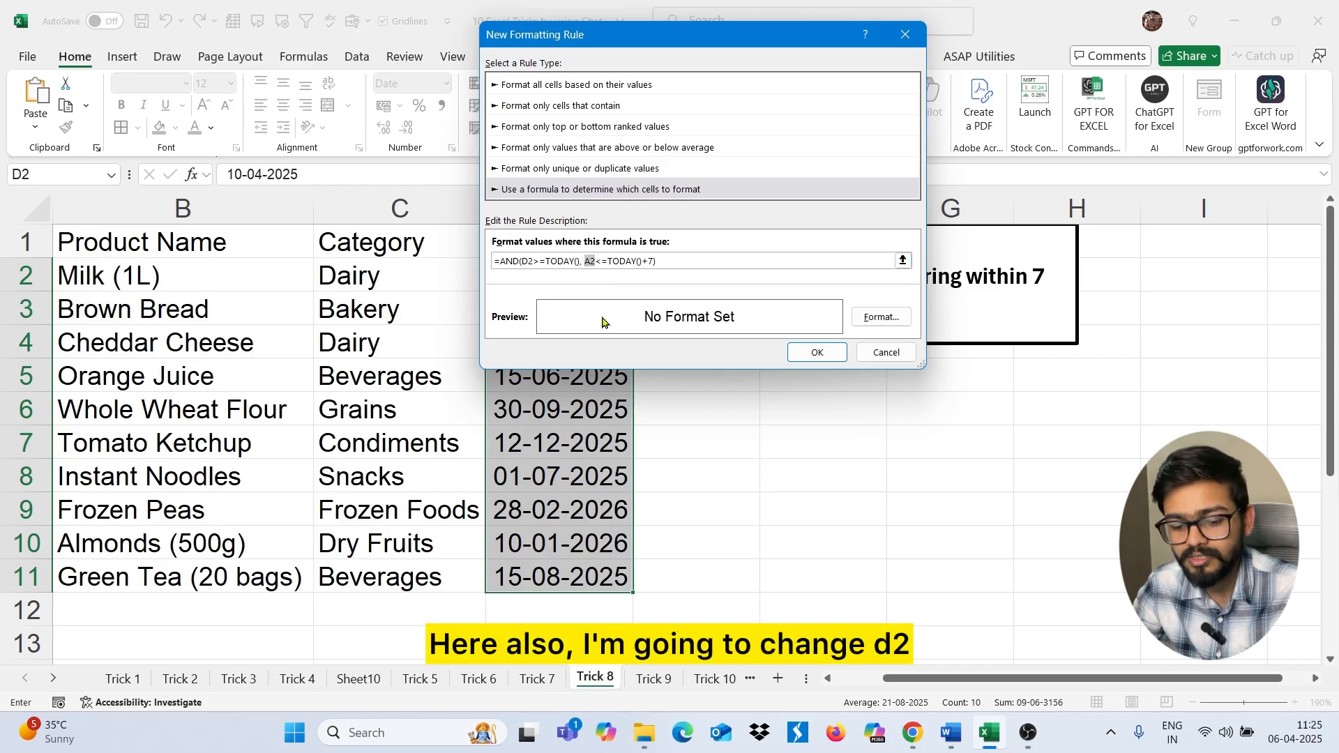
text(D2)
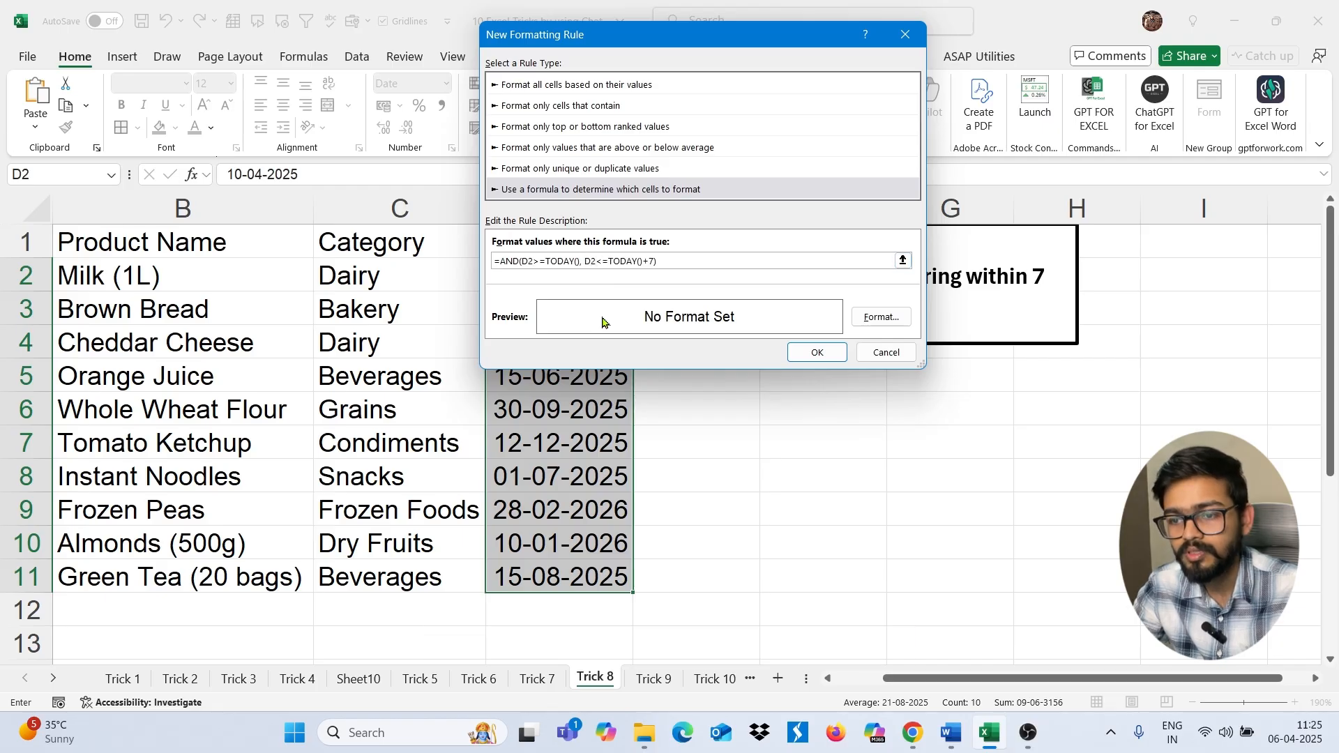
Give the new formatting rule a yellow fill and apply it to the expiry dates.
click(880, 318)
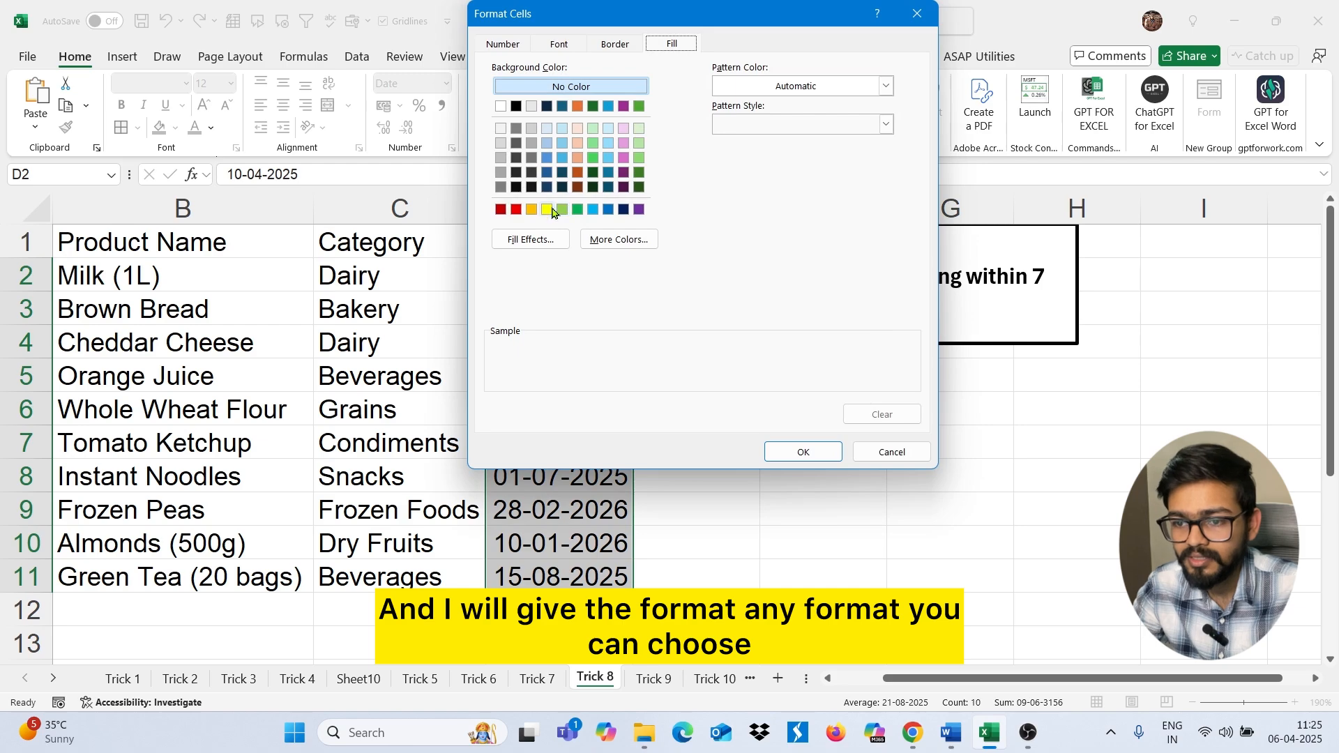
click(547, 209)
click(809, 453)
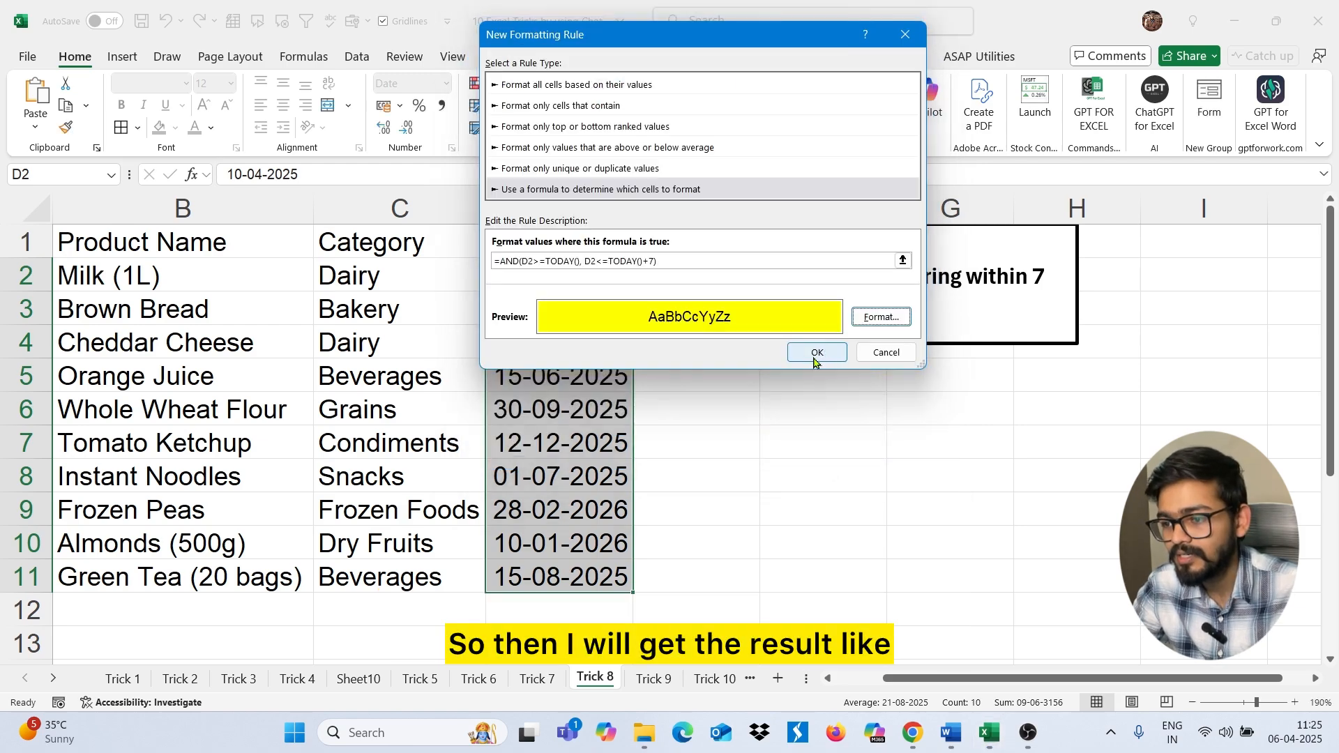
drag(802, 44, 615, 57)
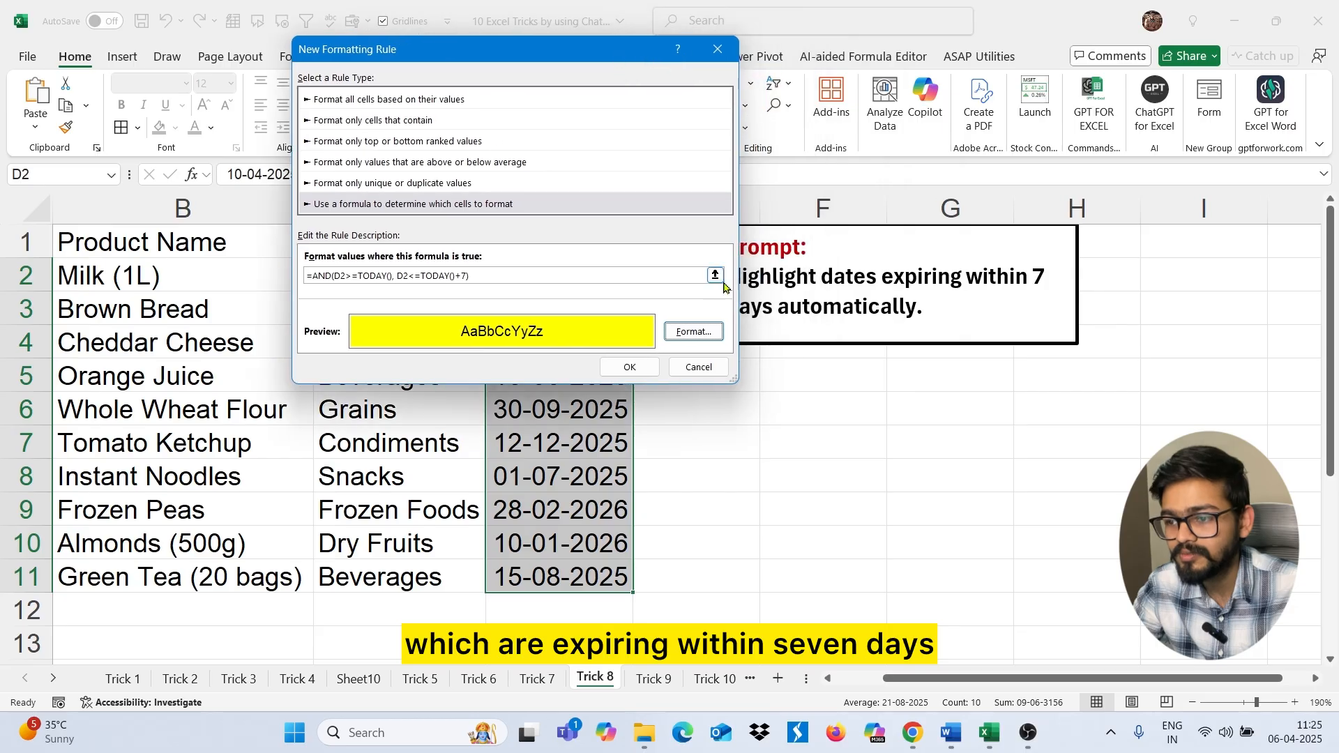
click(632, 365)
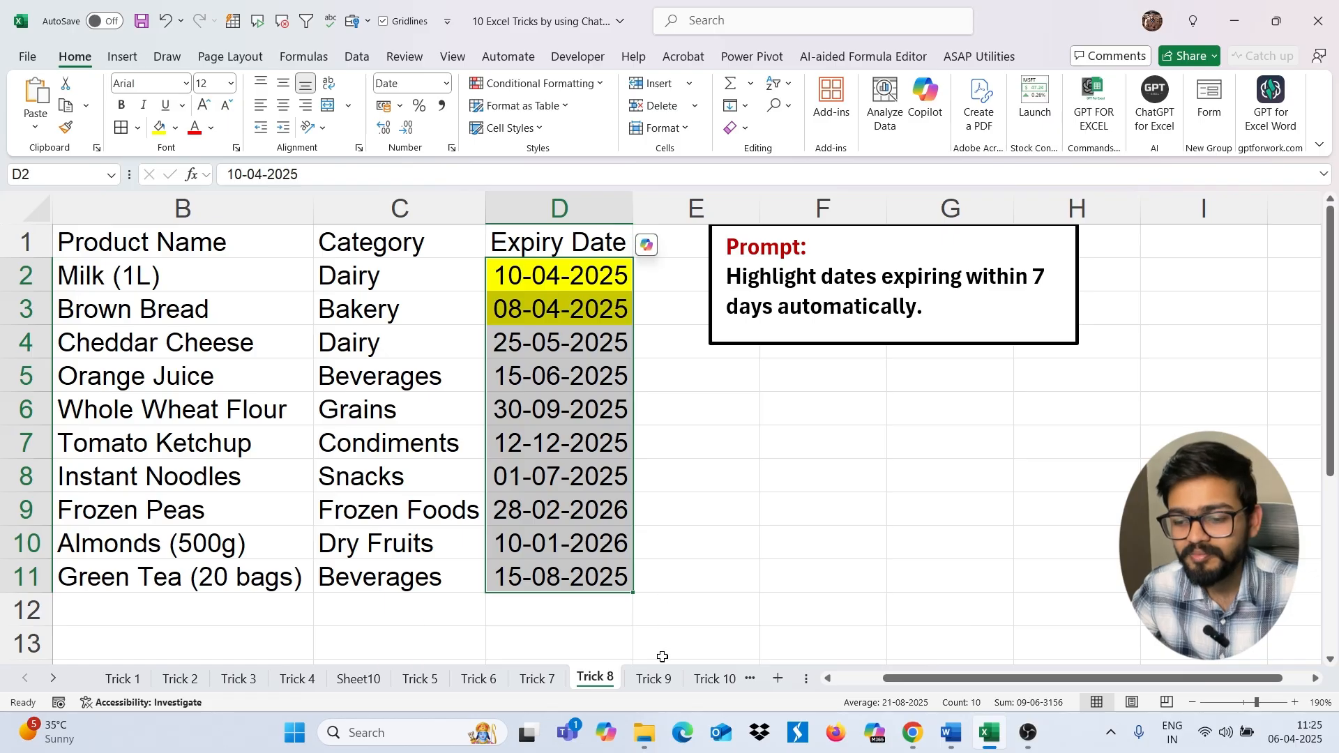
Copy the Trick 9 sheet's prompt about ranking scores dynamically with duplicates or ties and submit it in a new ChatGPT chat.
click(653, 678)
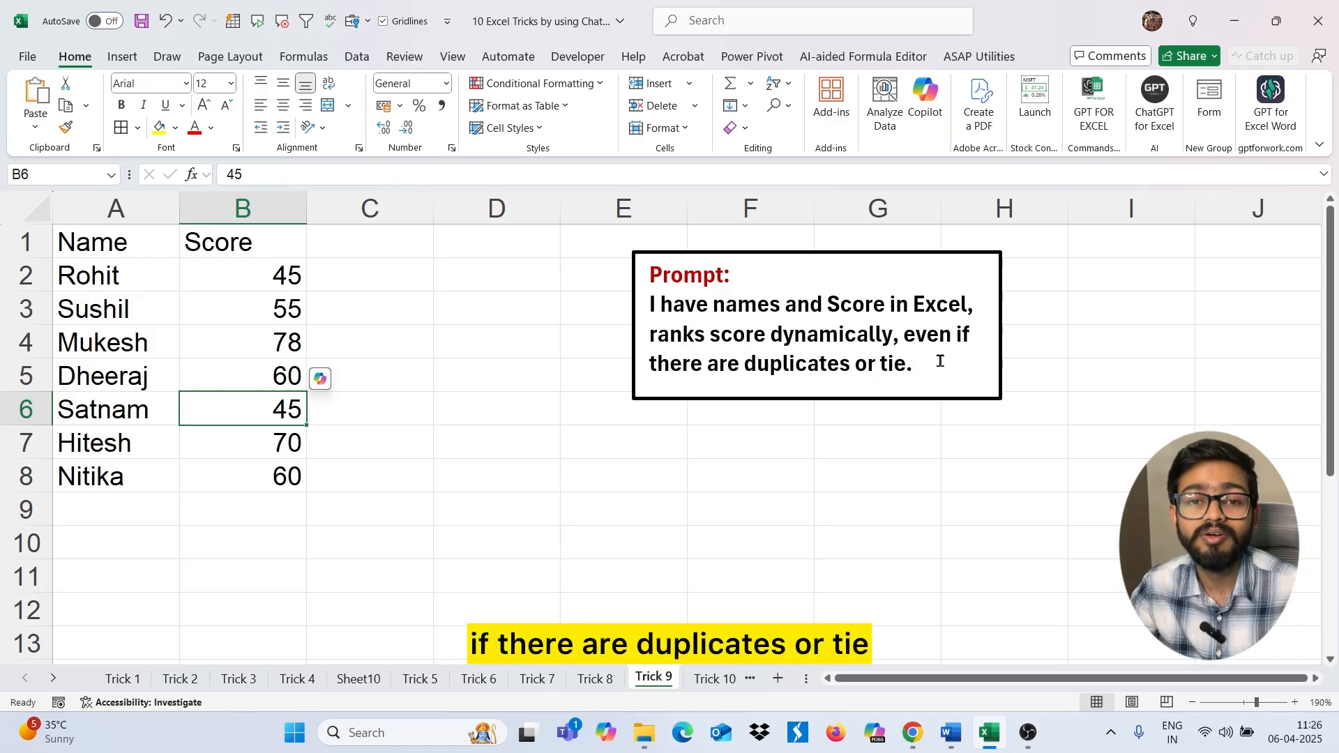
drag(914, 363, 649, 317)
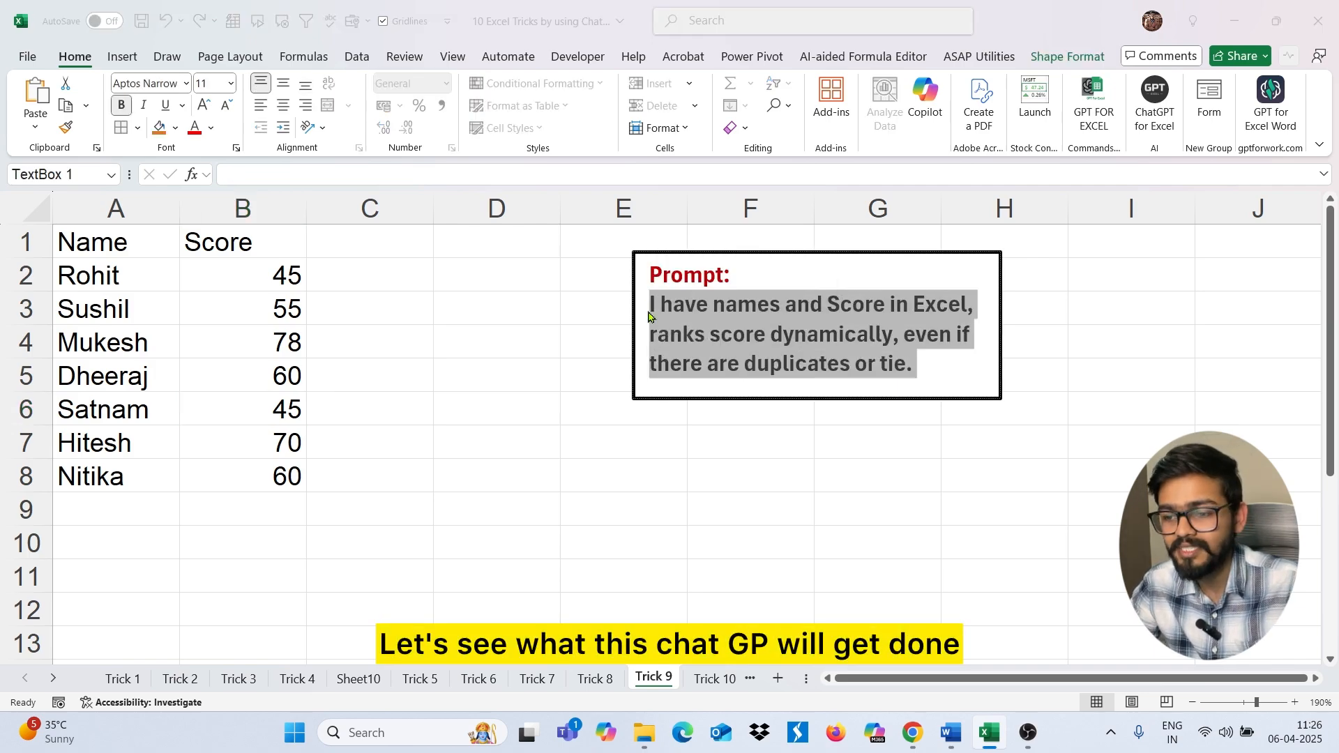
key(alt+Tab)
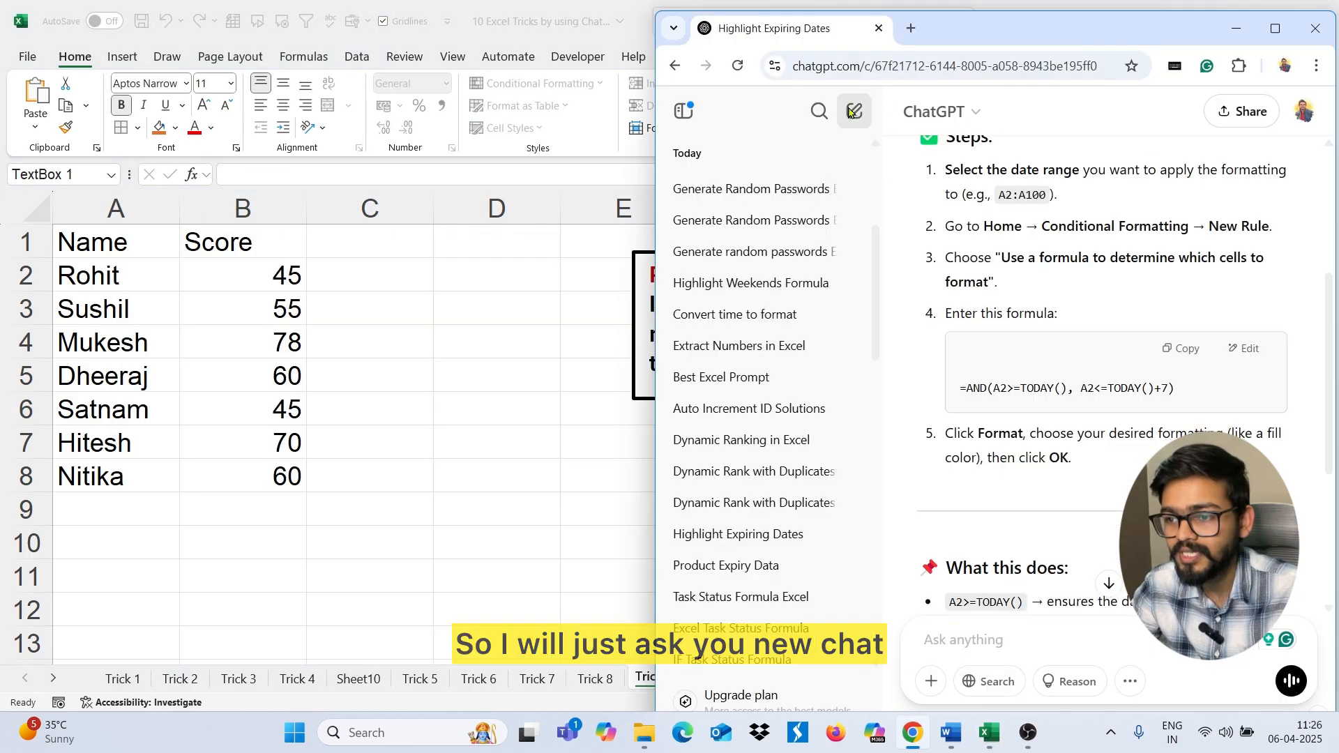
click(852, 113)
key(ctrl+v)
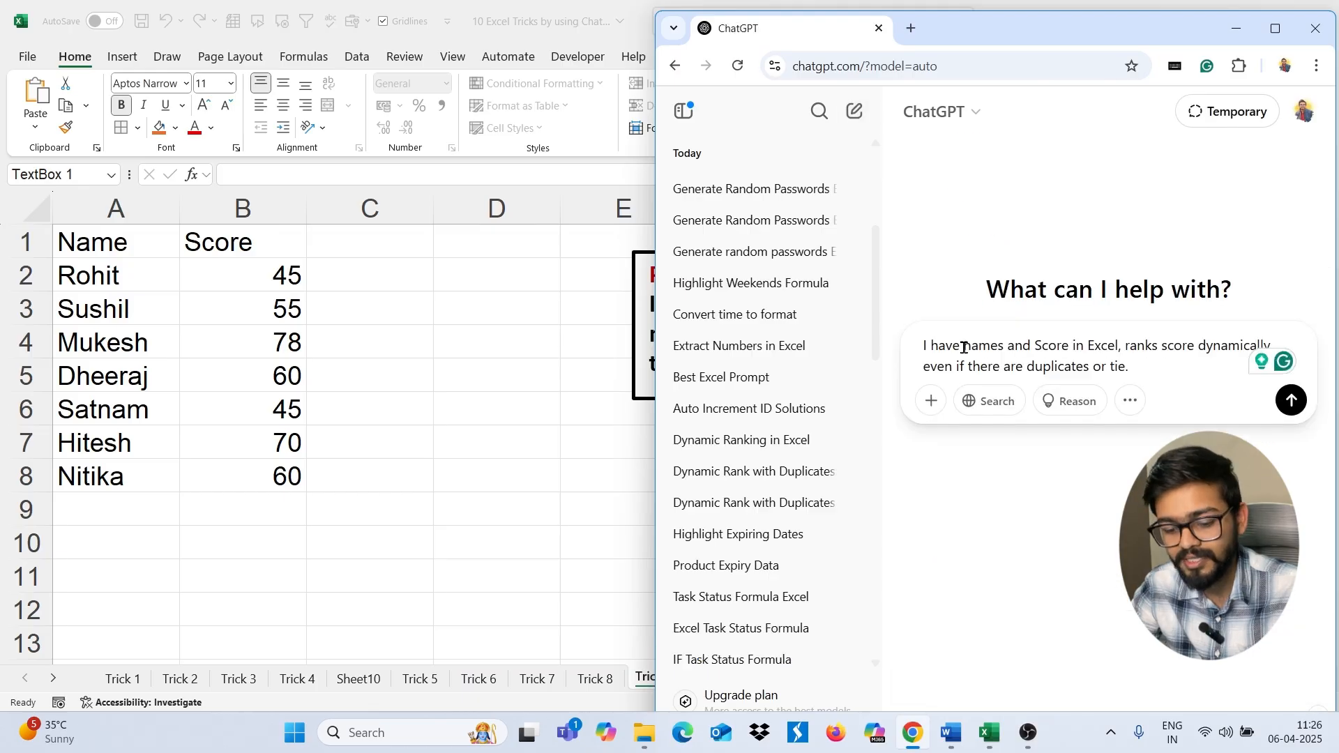
click(1289, 399)
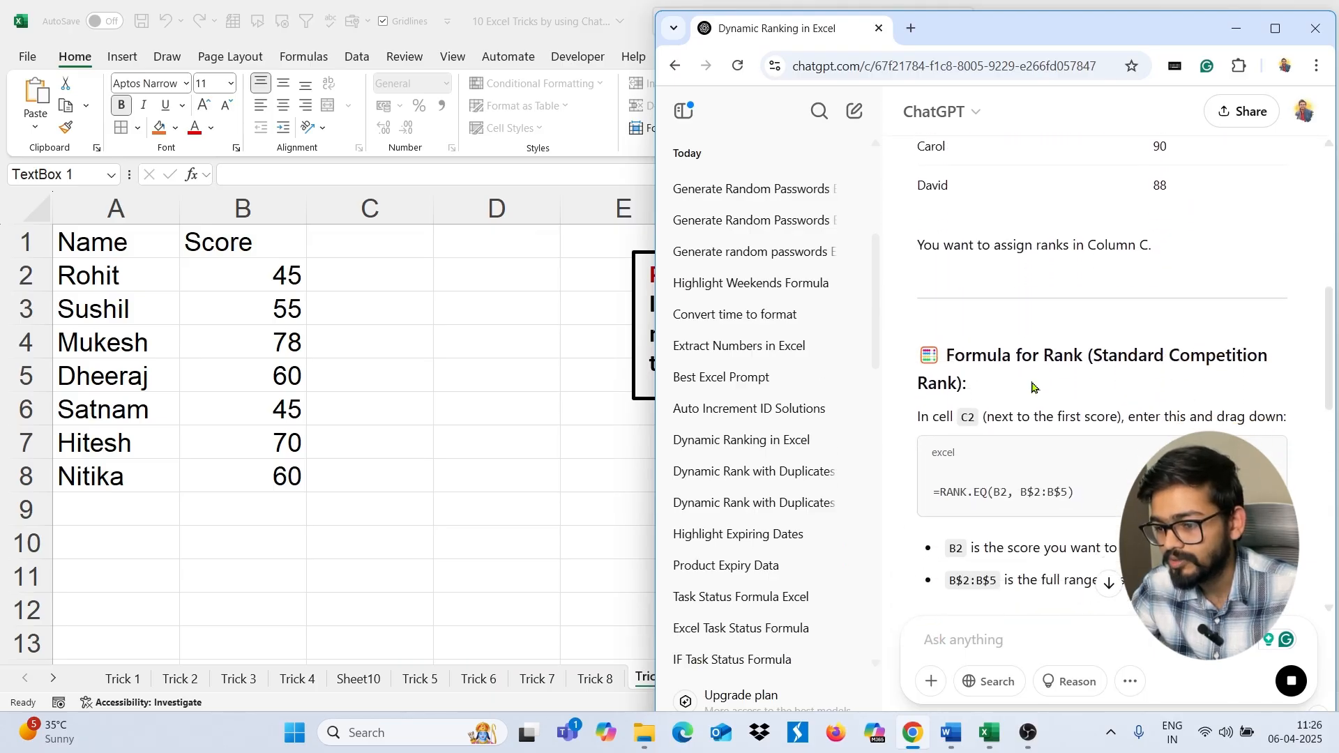
Copy ChatGPT's standard rank formula =RANK.EQ(B2, B$2:B$5) and paste it into cell C2 of the Trick 9 sheet in Excel.
scroll(1034, 388, down, 5)
scroll(1142, 312, up, 2)
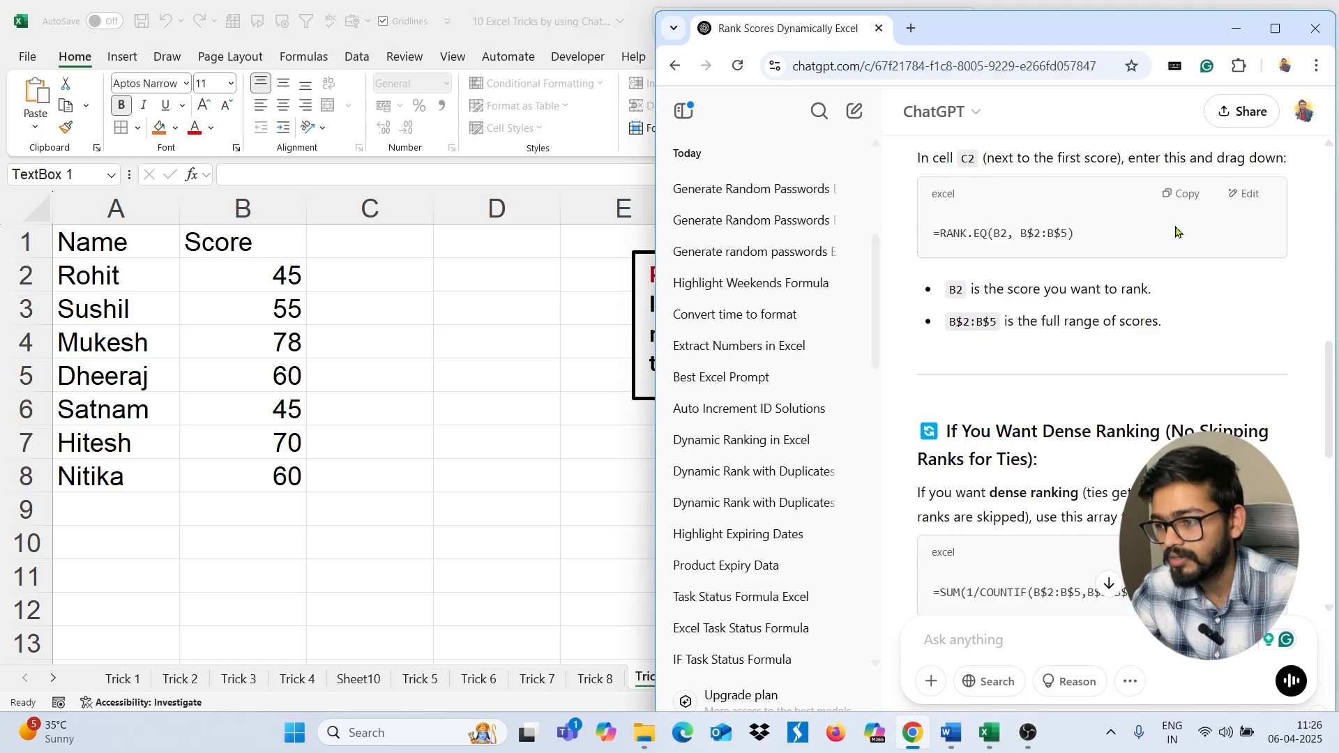
click(1177, 195)
click(391, 291)
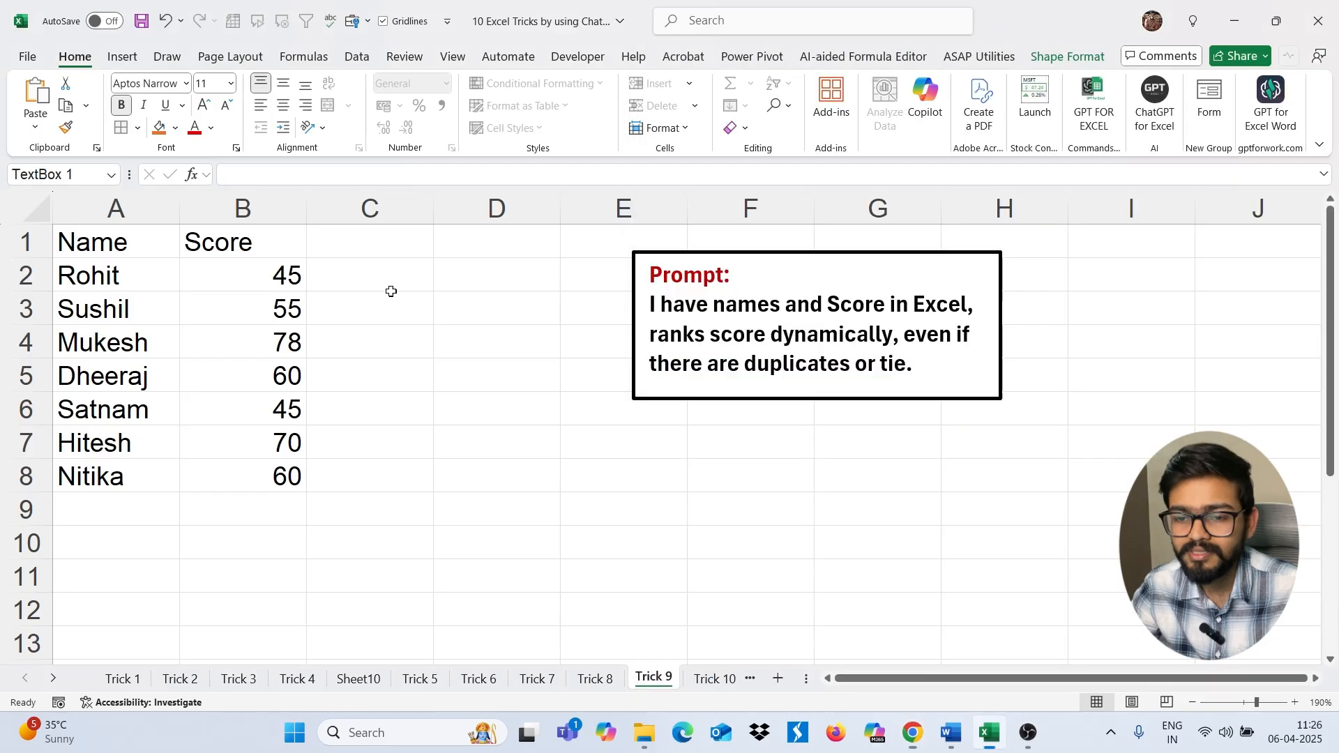
double_click(349, 274)
key(ctrl+v)
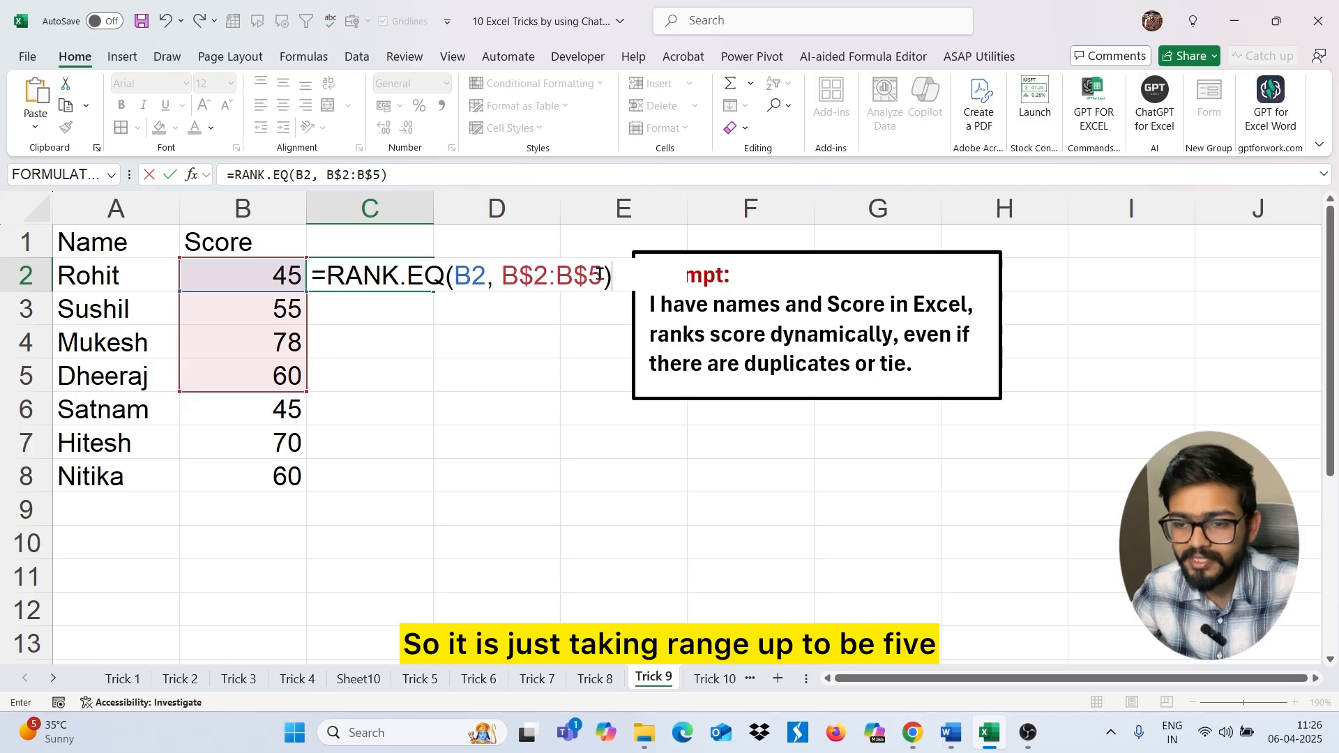
Extend the C2 formula's score range to B$2:B$8 and fill the formula down to C8.
drag(305, 390, 299, 481)
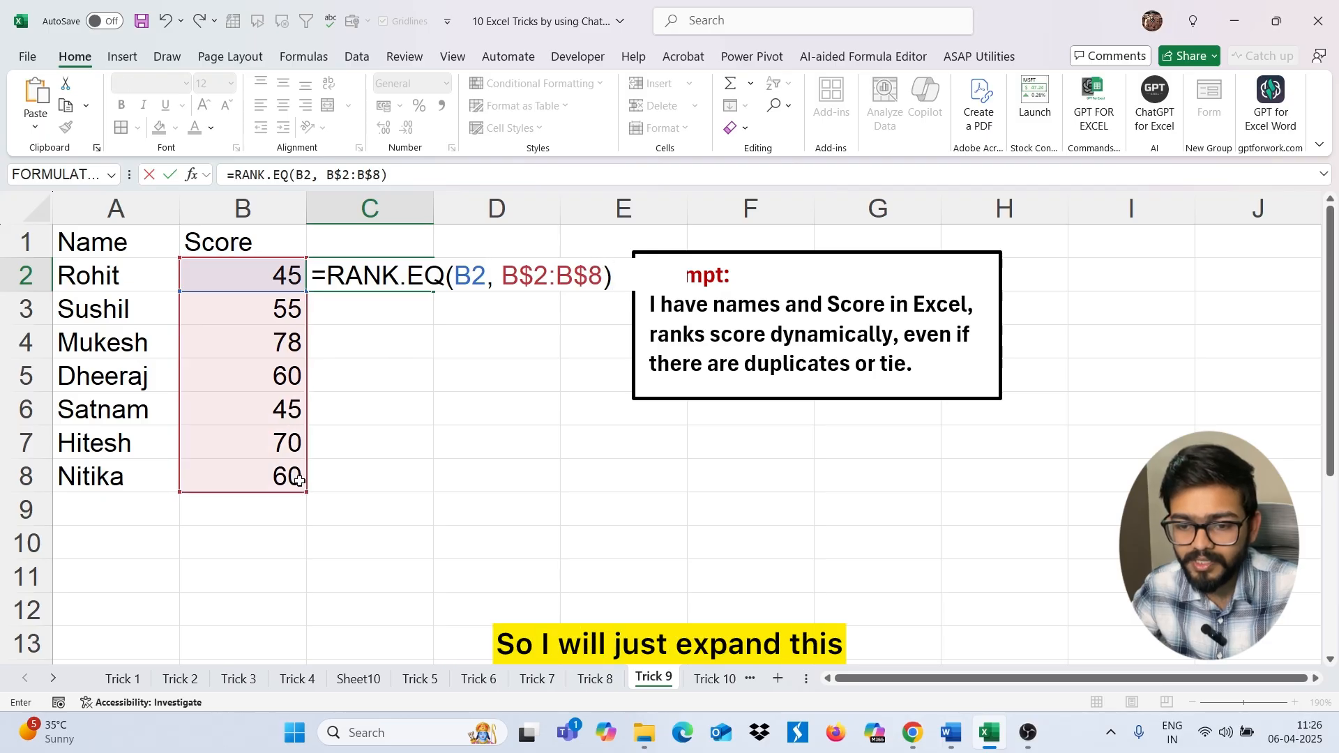
key(Return)
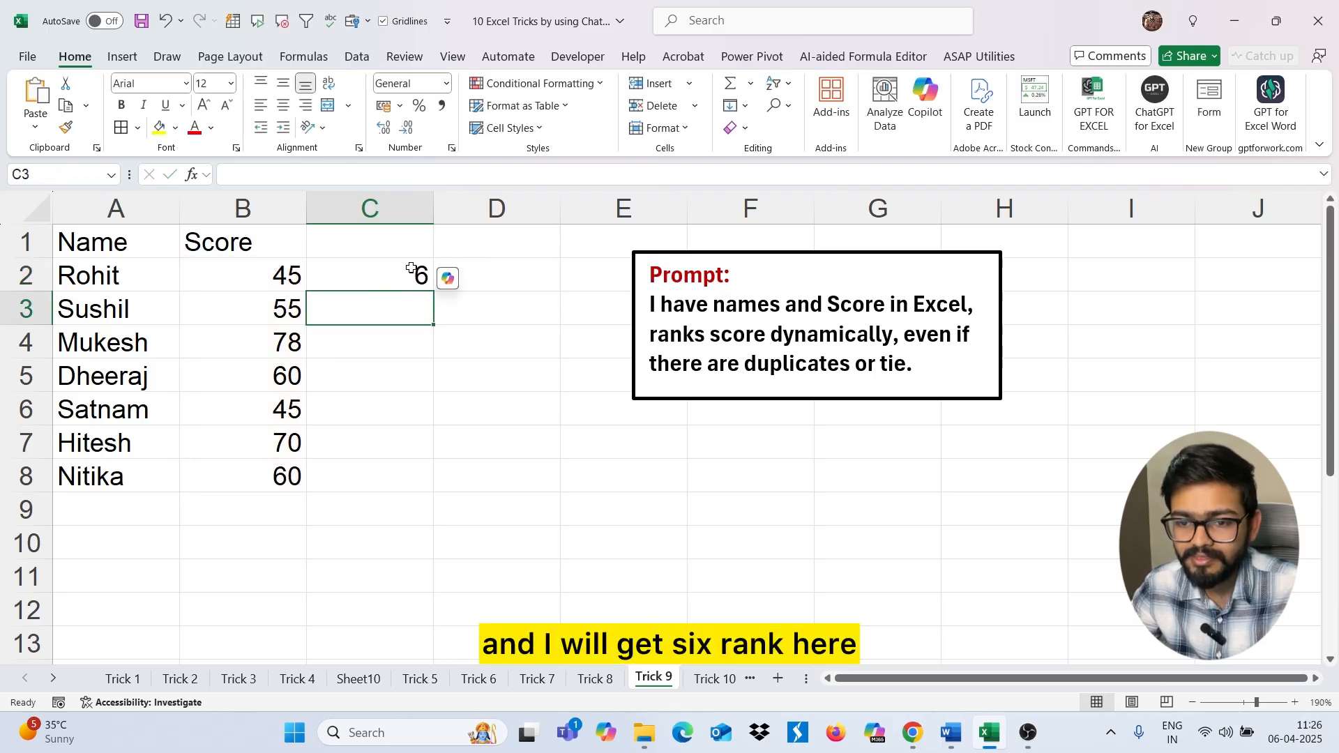
click(413, 272)
drag(433, 291, 394, 488)
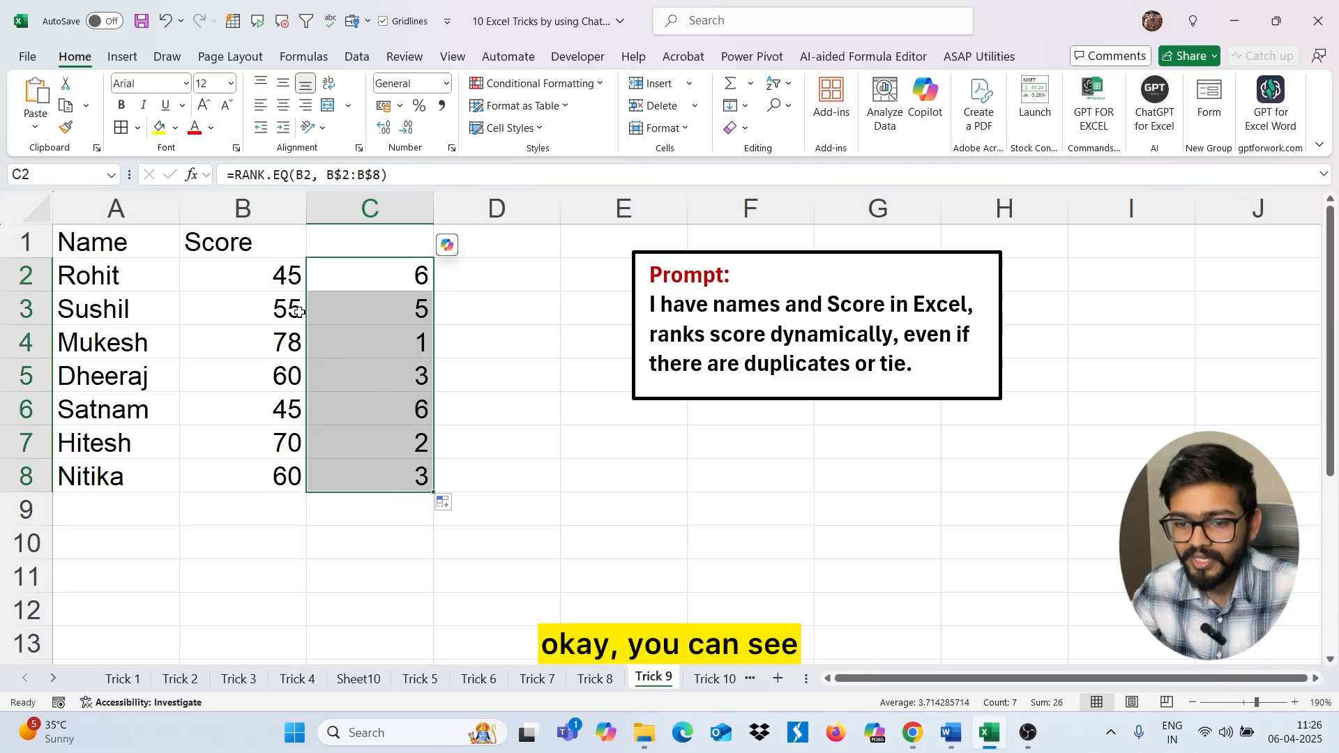
Compare the ranks of the duplicate scores in B2 and B6, and enter the header Rank in C1.
click(284, 275)
click(266, 410)
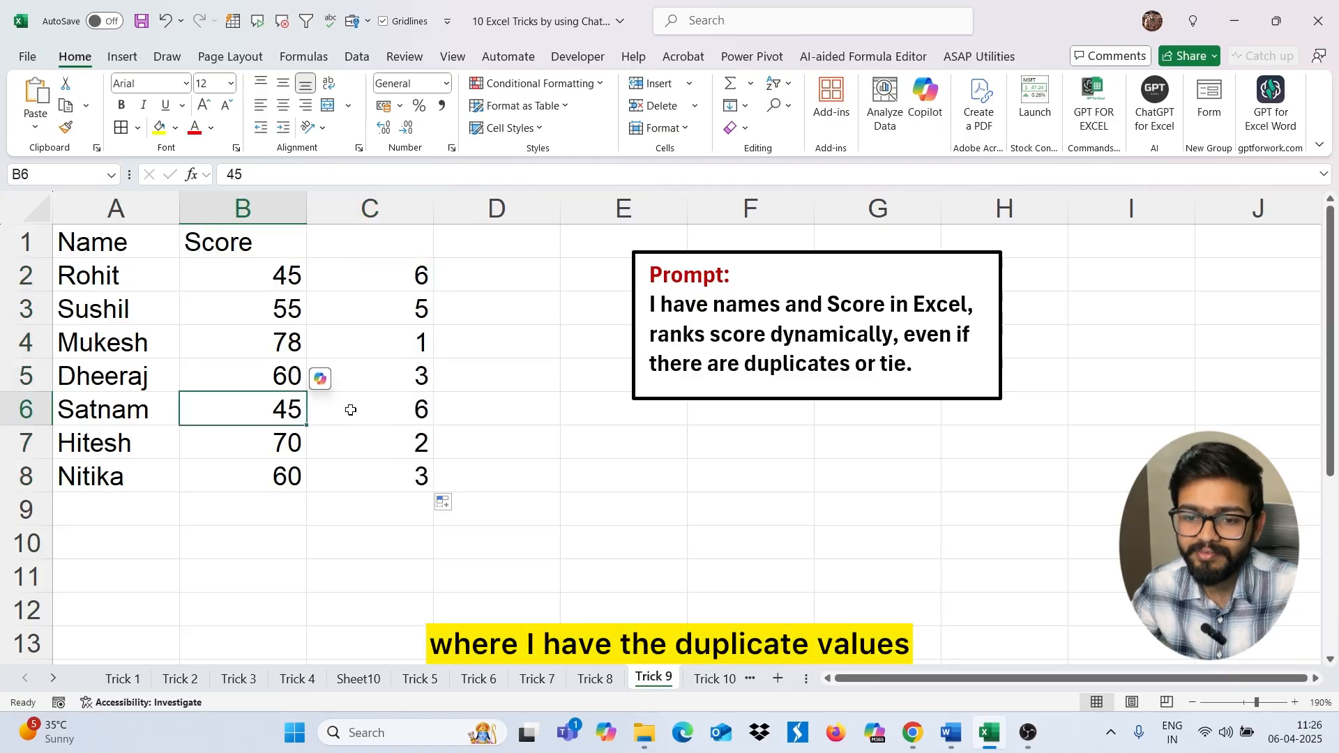
click(350, 410)
click(400, 275)
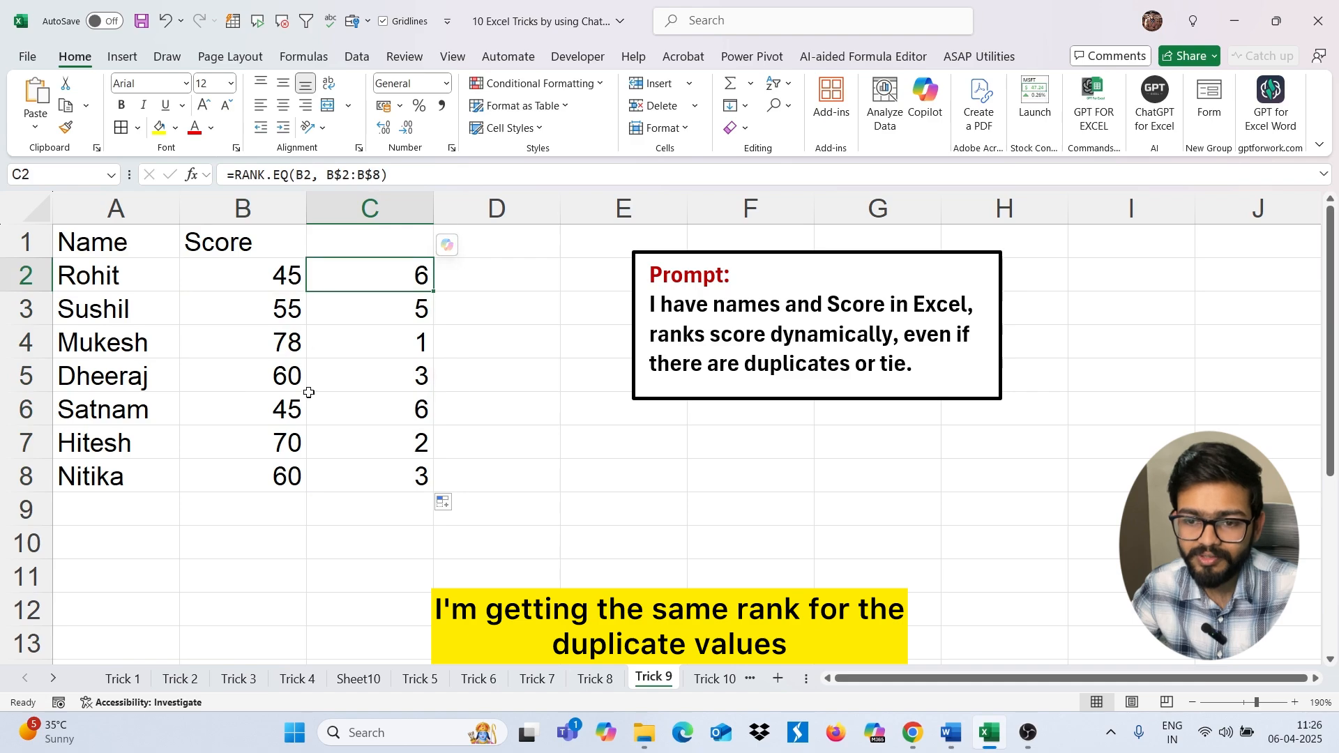
click(385, 247)
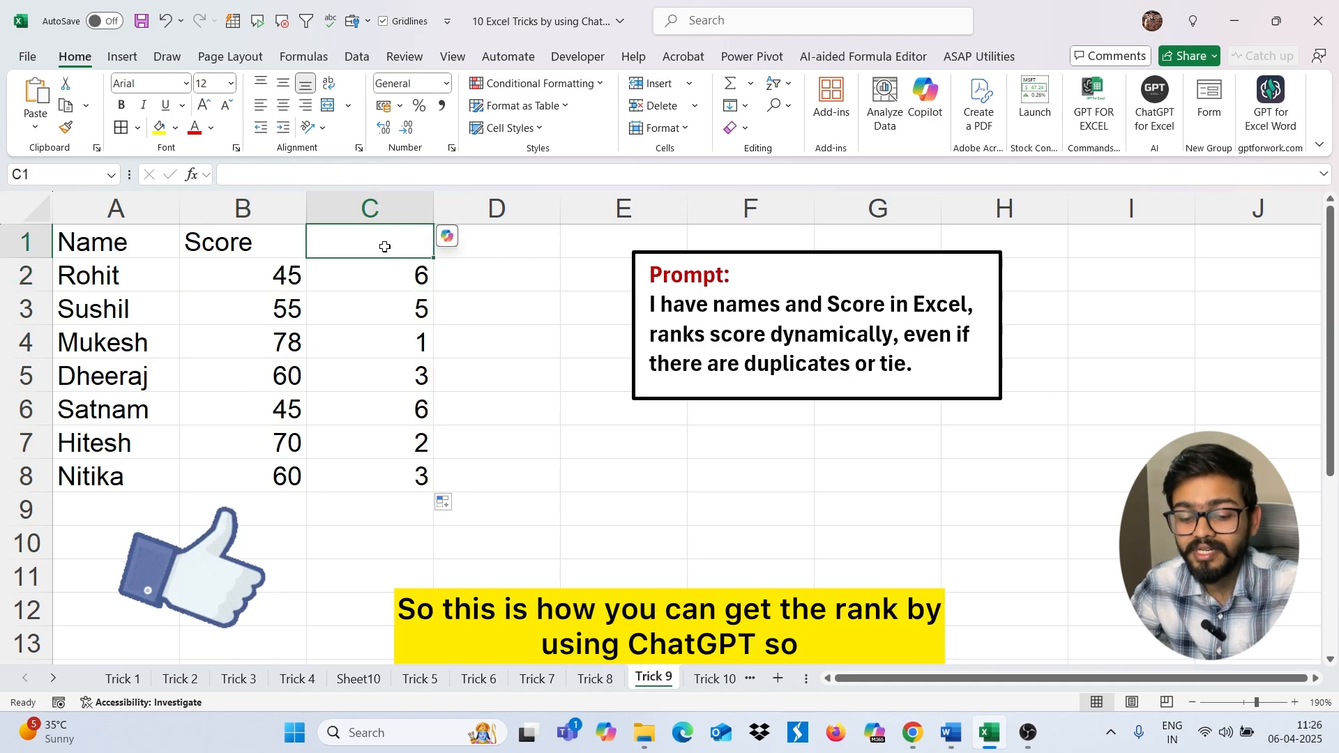
text(Rank)
key(Return)
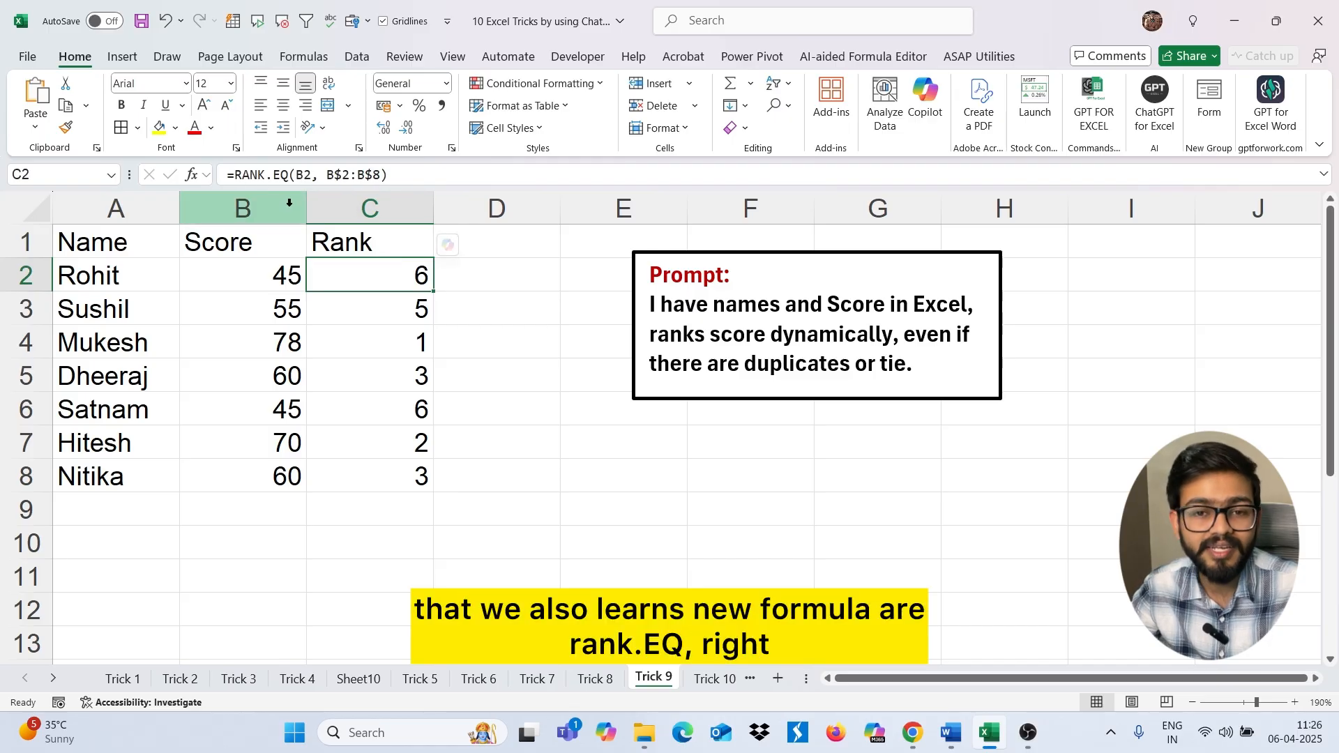
click(396, 172)
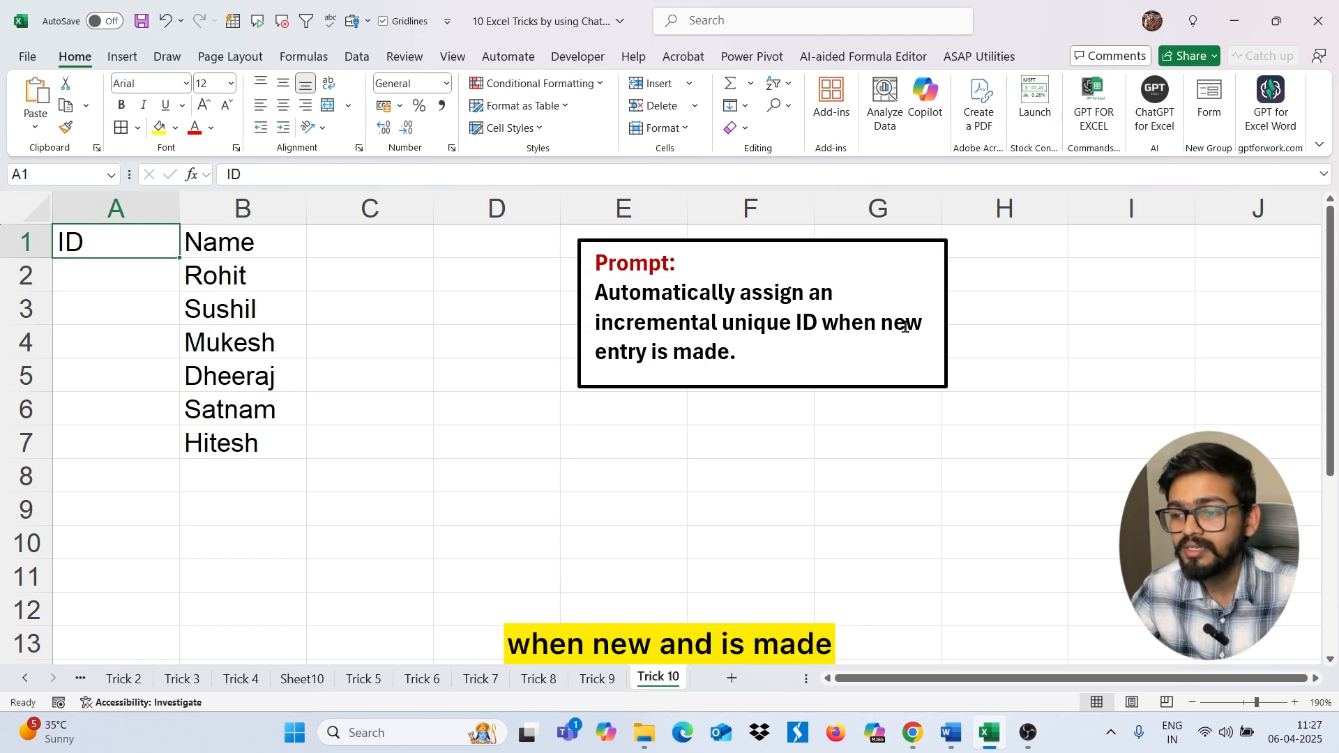
Copy the Trick 10 sheet's prompt about automatically assigning an incremental unique ID and submit it in a new ChatGPT chat.
click(741, 353)
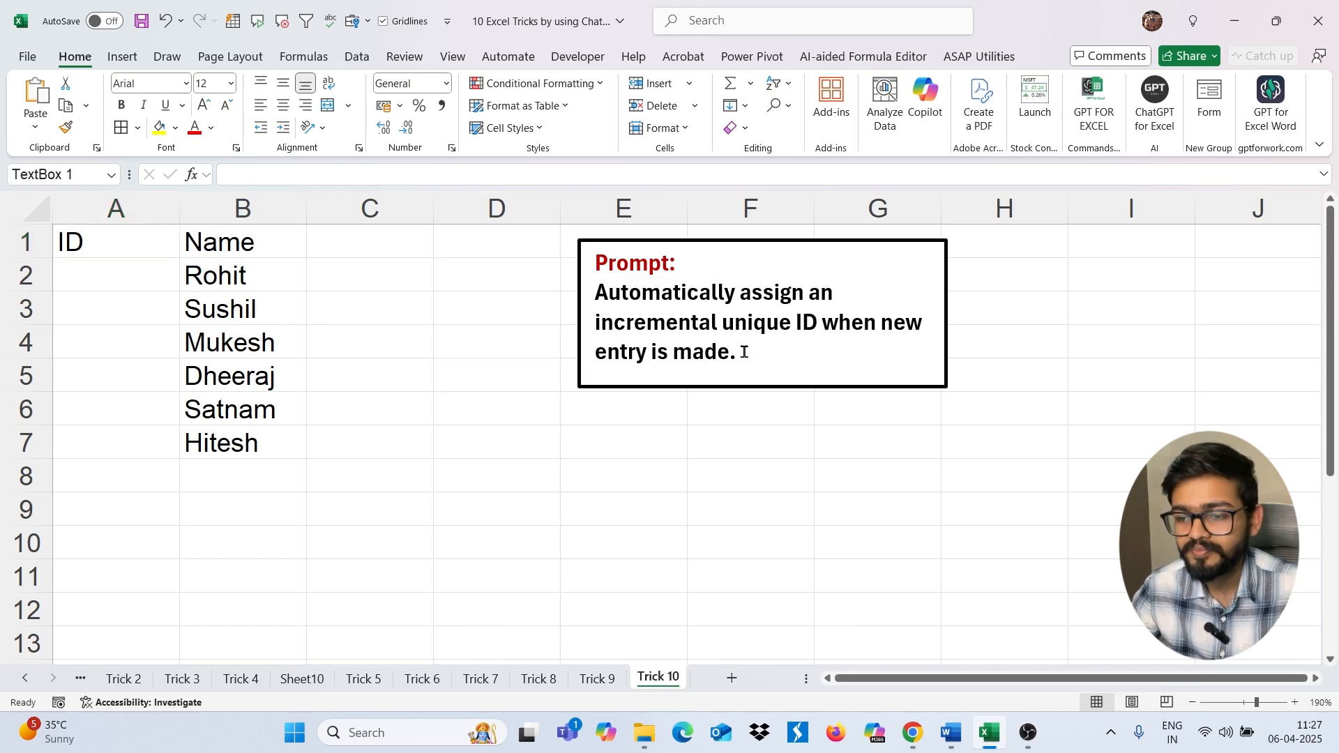
drag(742, 352, 604, 281)
key(alt+Tab)
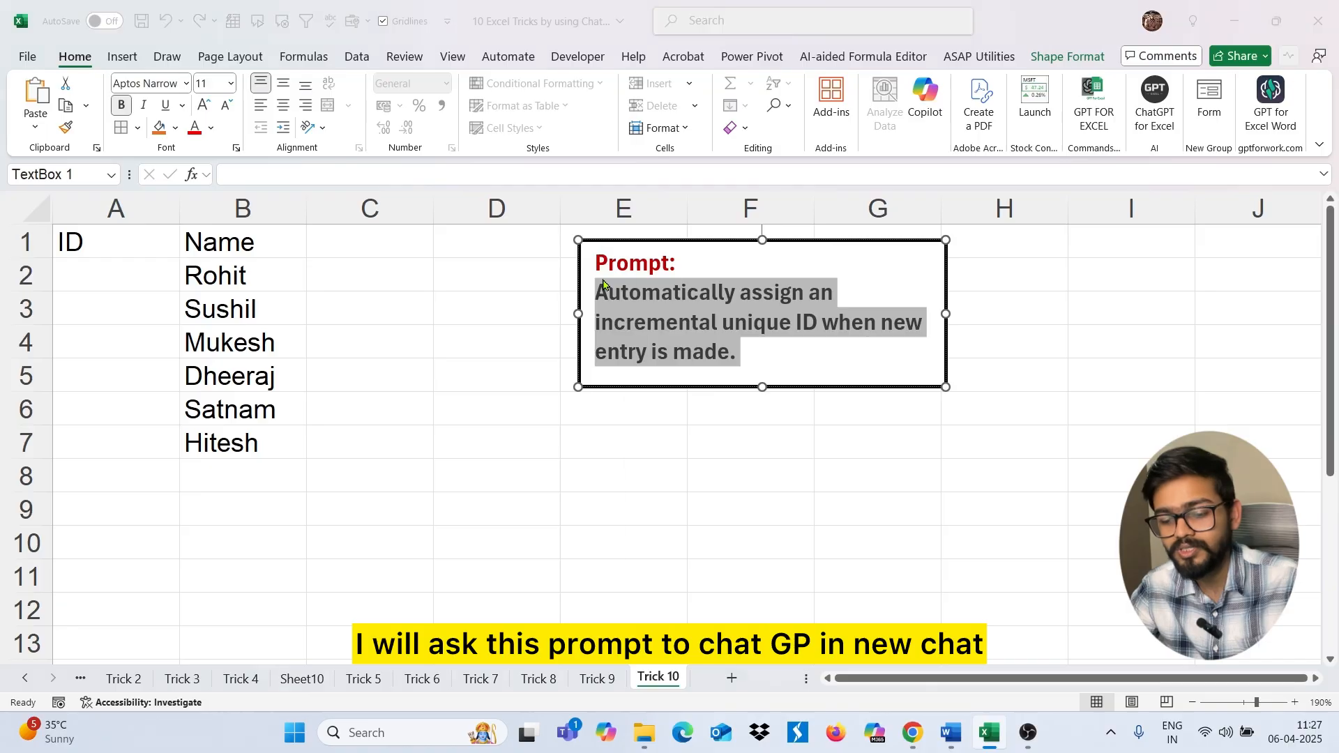
click(853, 111)
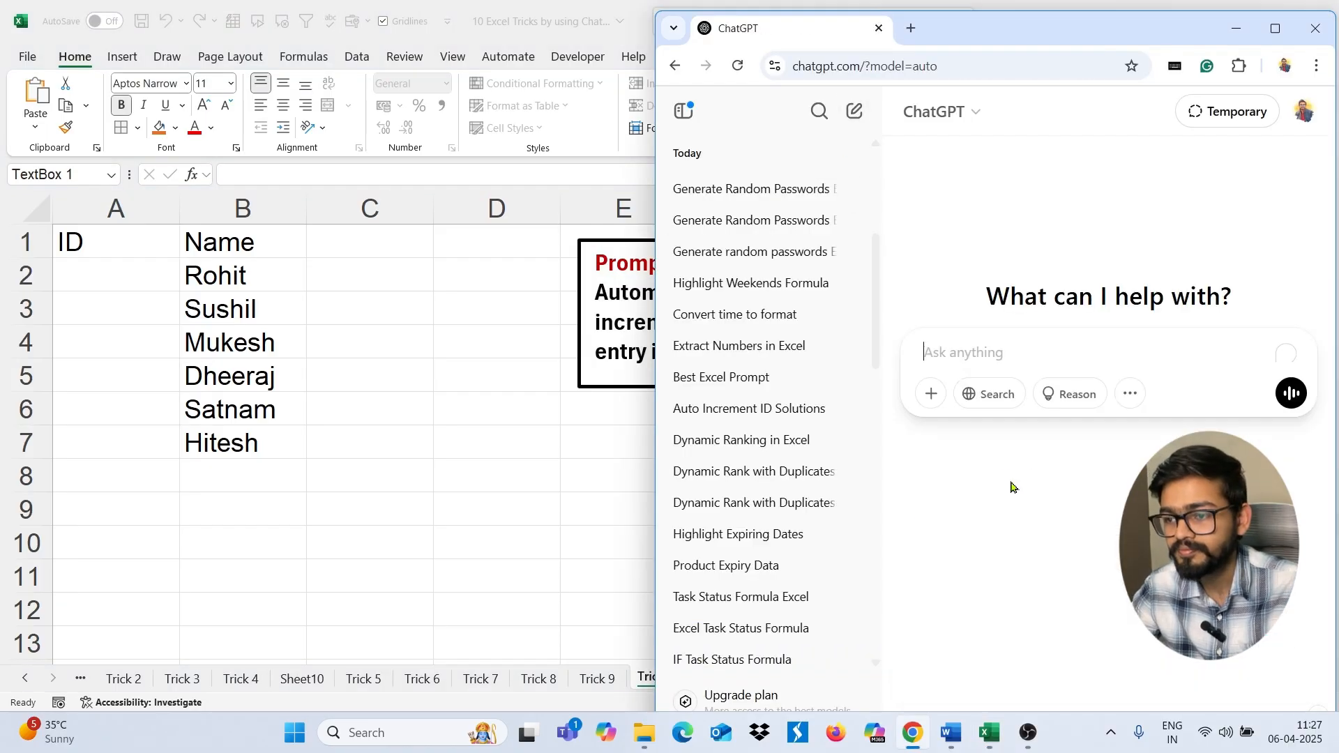
key(ctrl+v)
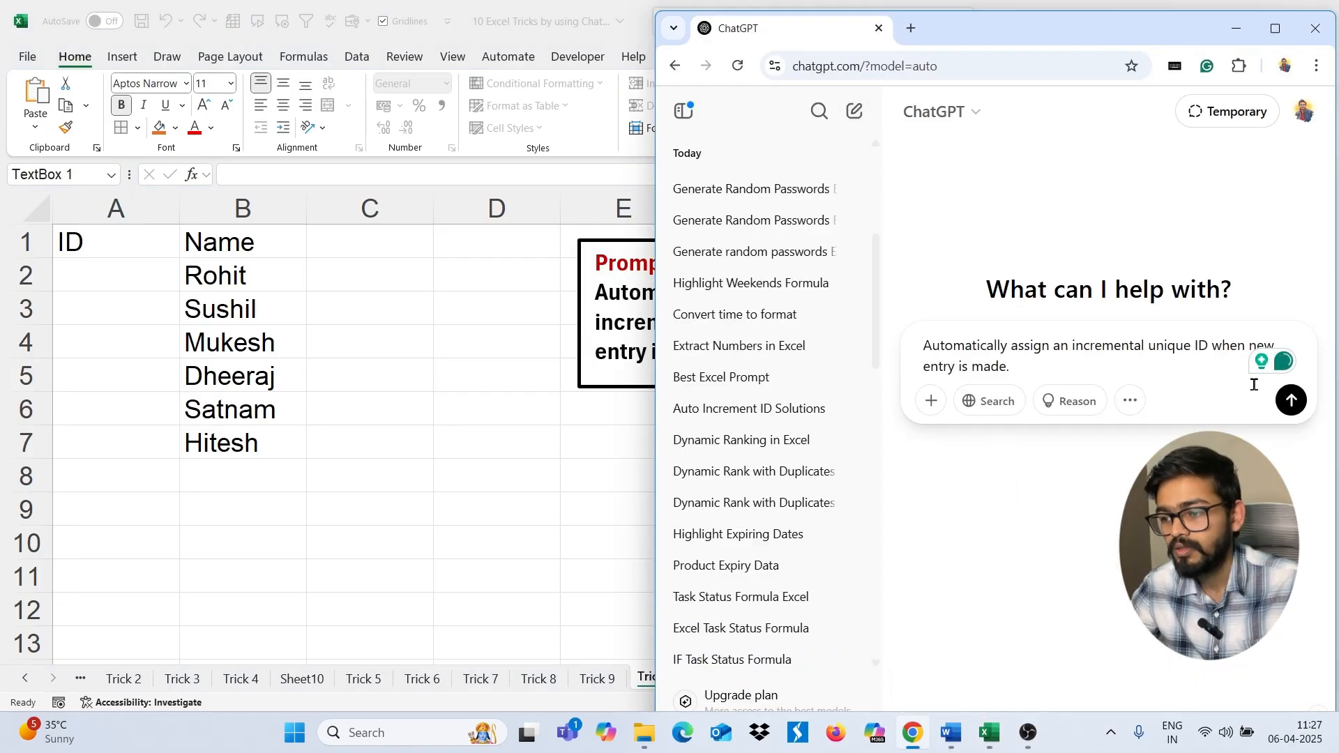
click(1290, 396)
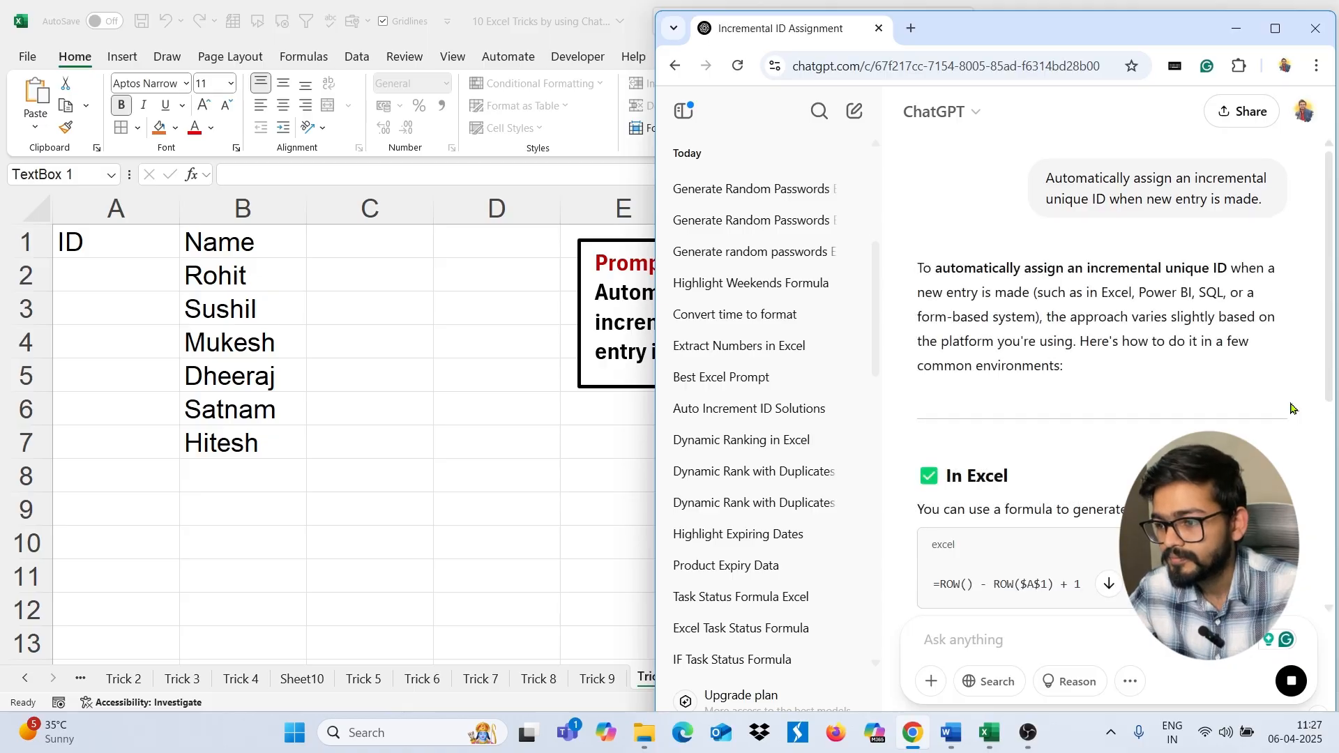
Copy ChatGPT's Excel formula =ROW() - ROW($A$1) + 1 and return to the Trick 10 sheet in Excel.
scroll(1290, 408, down, 2)
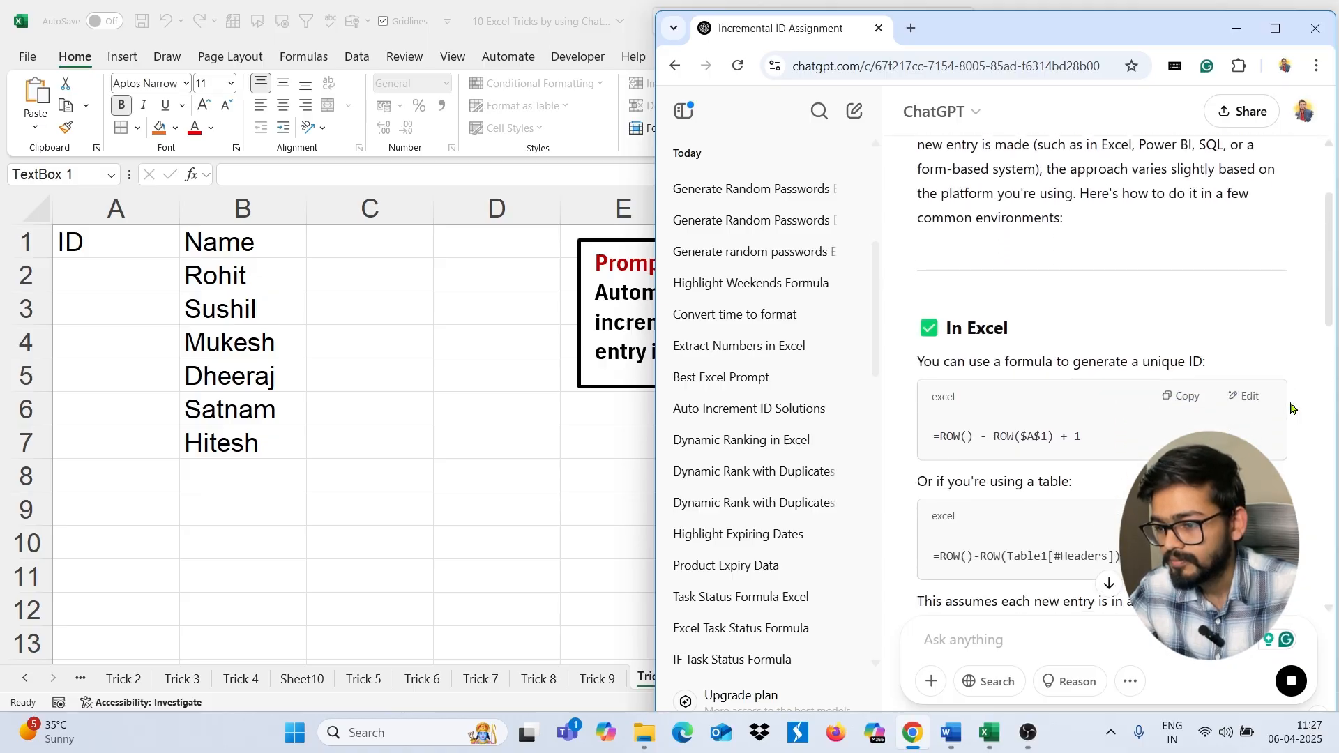
scroll(1290, 408, down, 1)
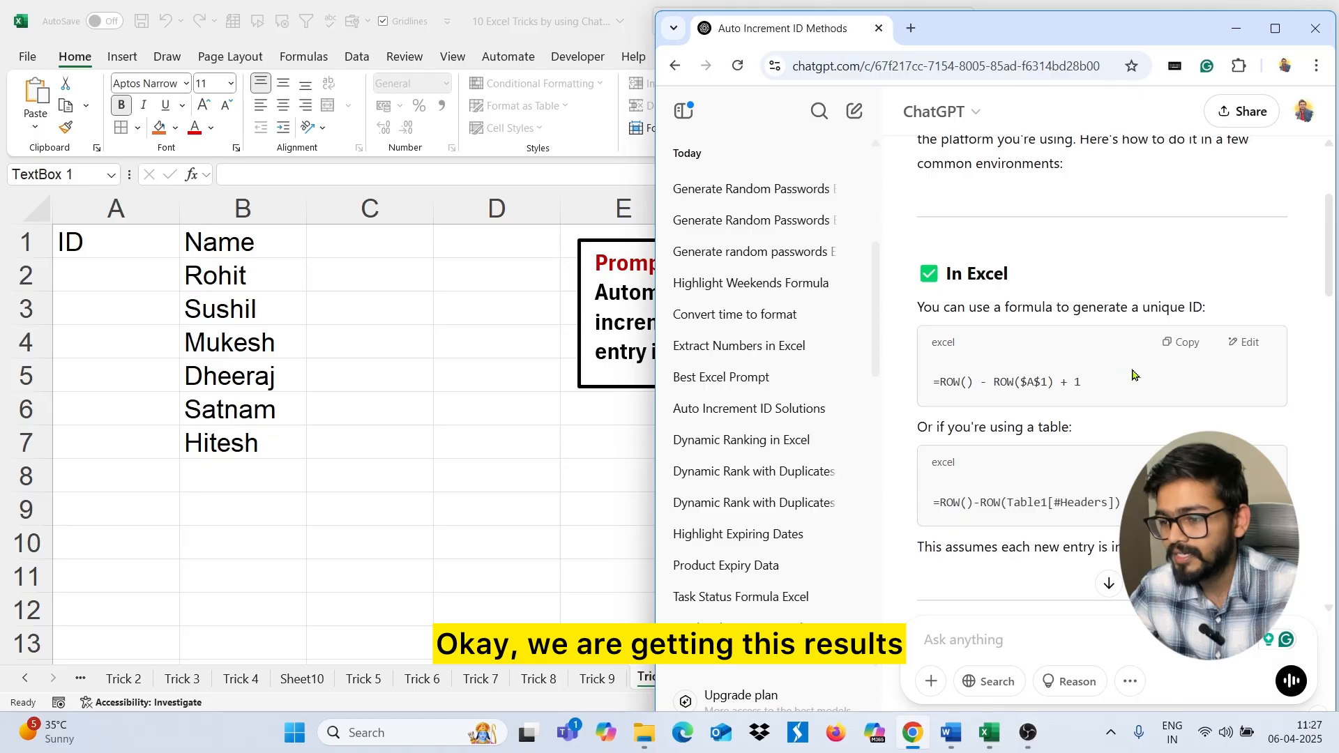
click(1180, 342)
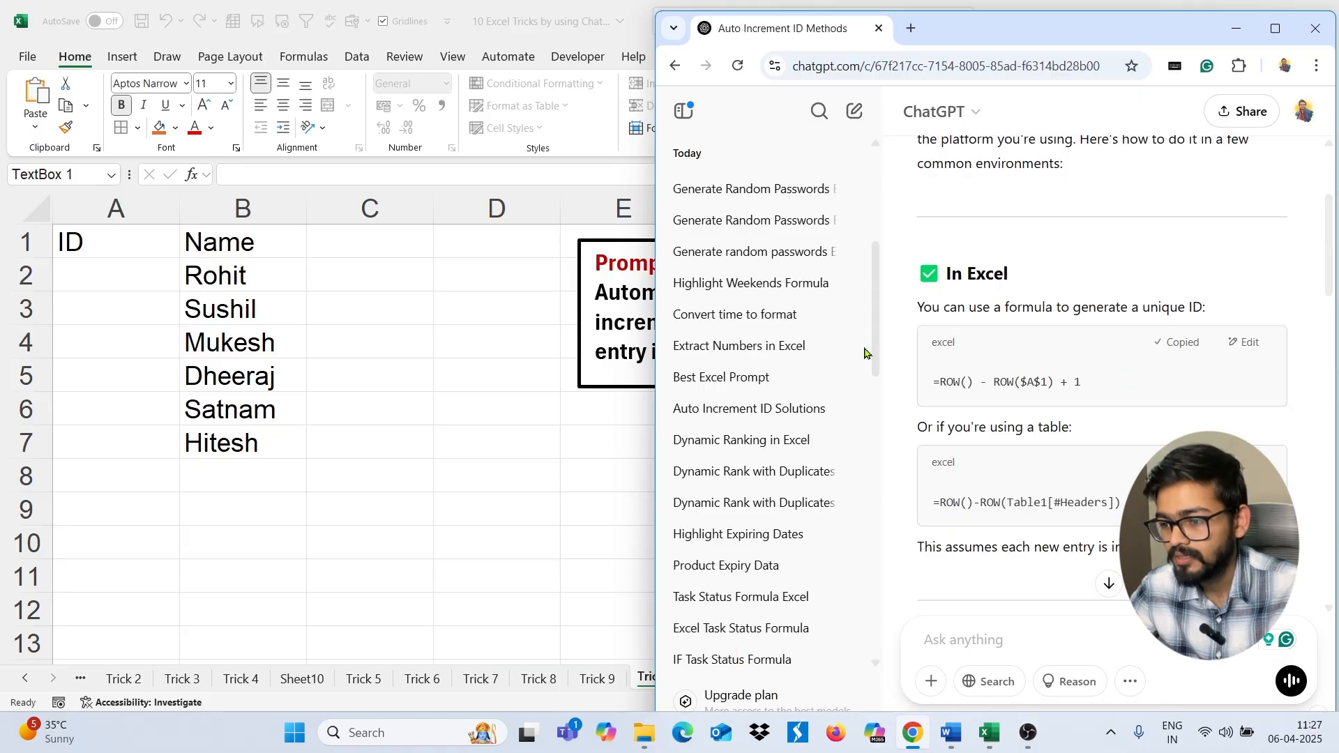
click(569, 362)
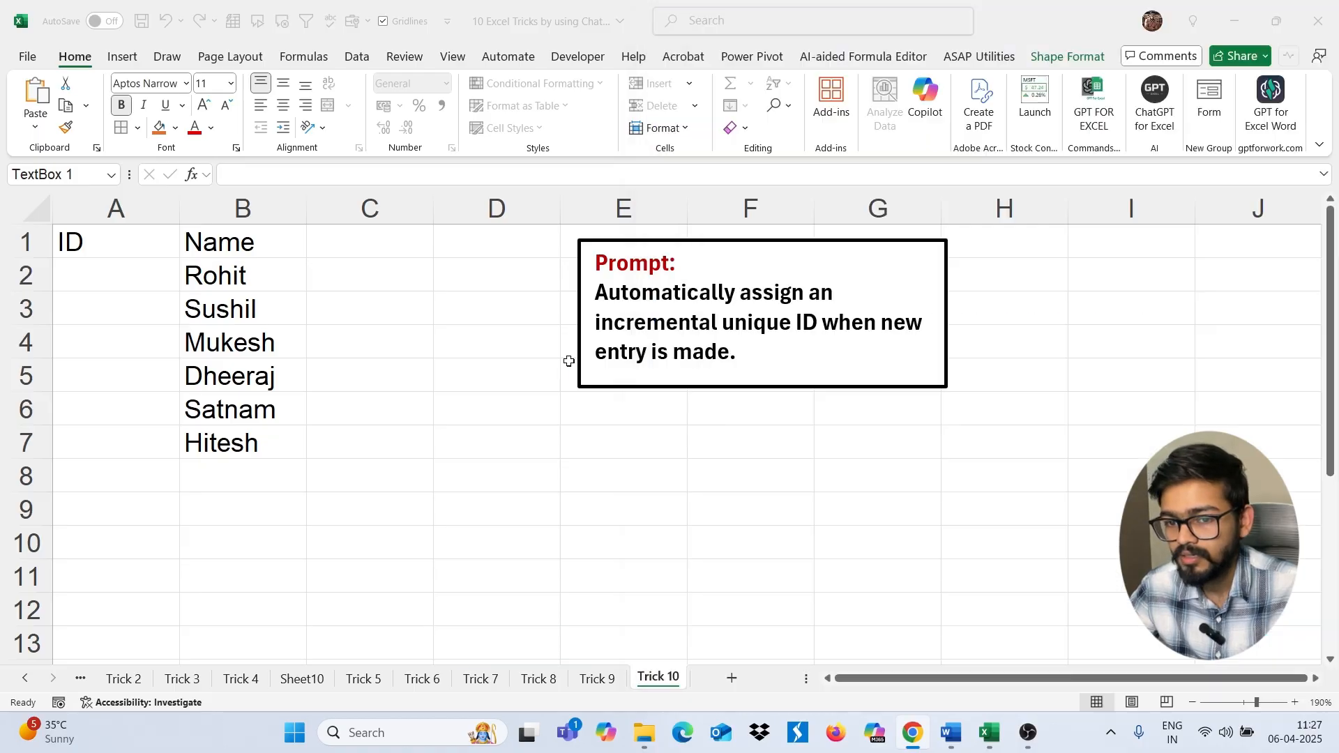
Paste the copied formula =ROW() - ROW($A$1) + 1 into cell A2 of the Trick 10 sheet.
click(149, 275)
key(ctrl+v)
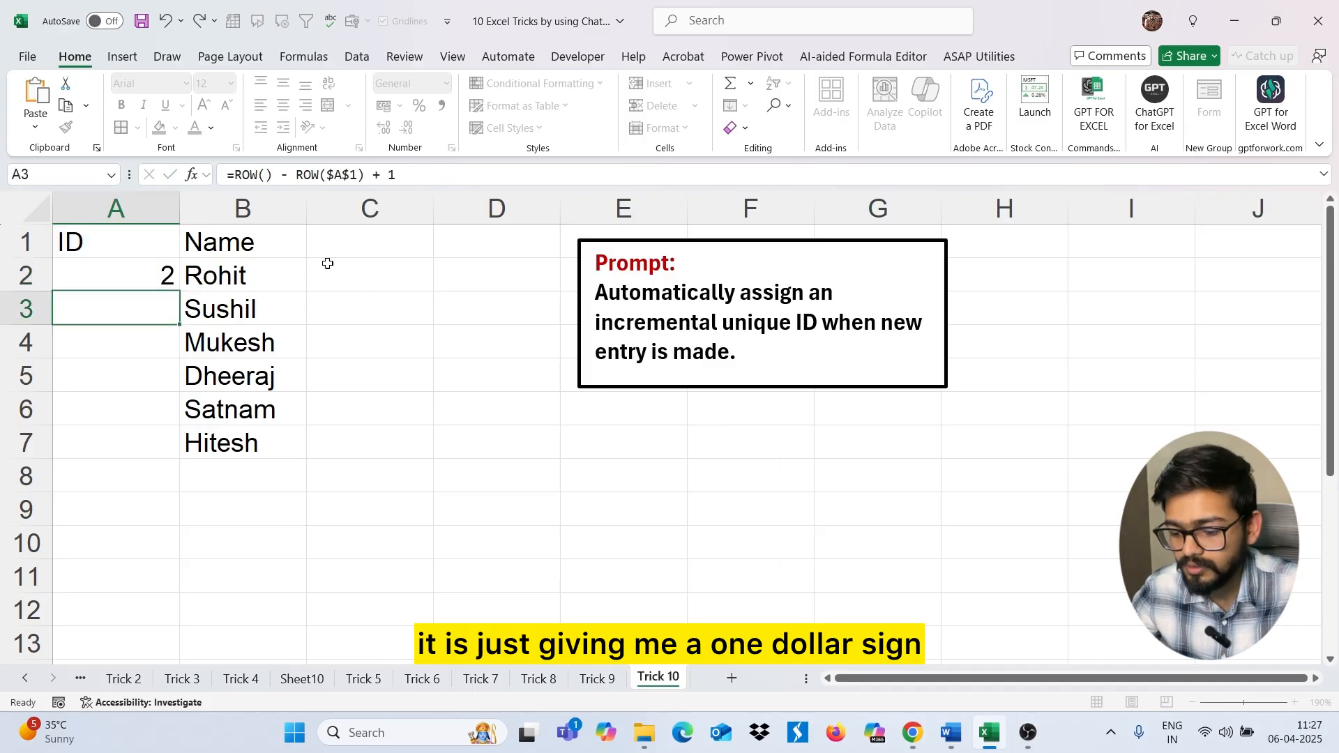
key(Return)
Change the A2 formula to =ROW() - ROW($A$1) and fill it down to A7.
click(145, 274)
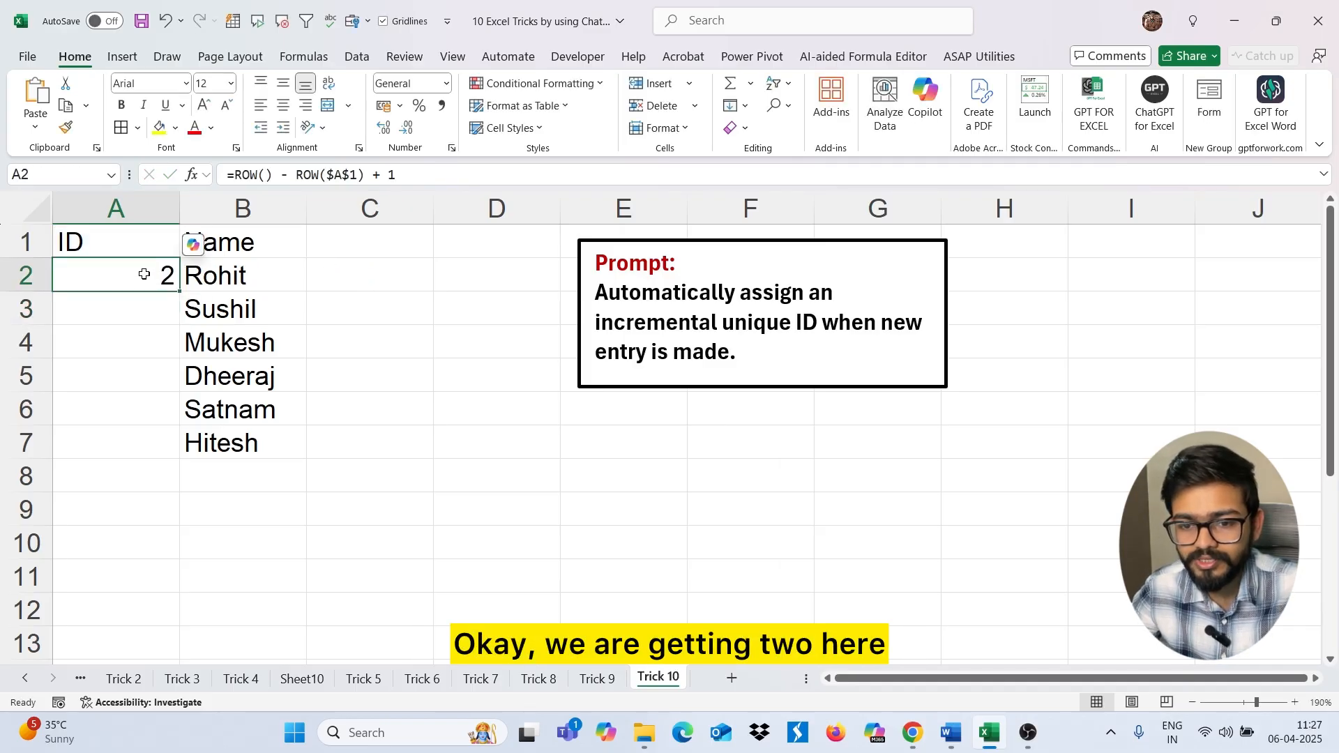
double_click(144, 274)
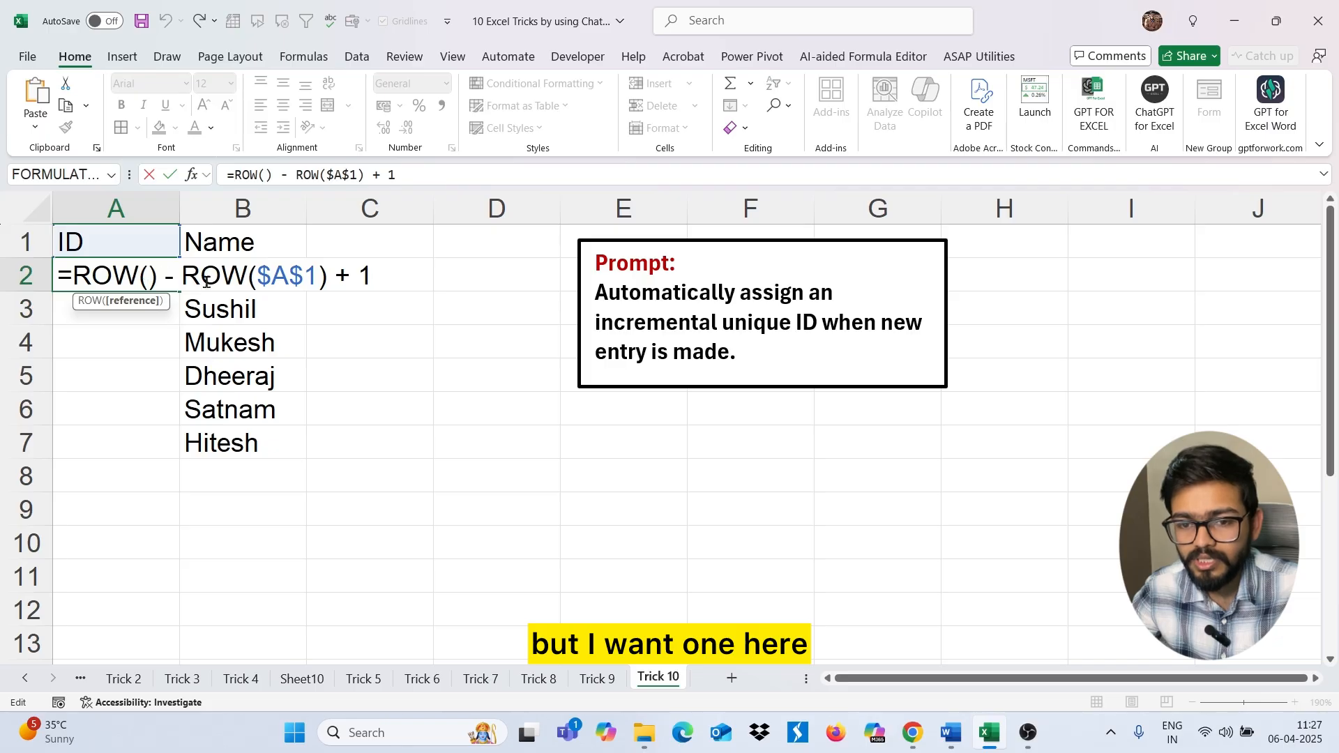
click(380, 281)
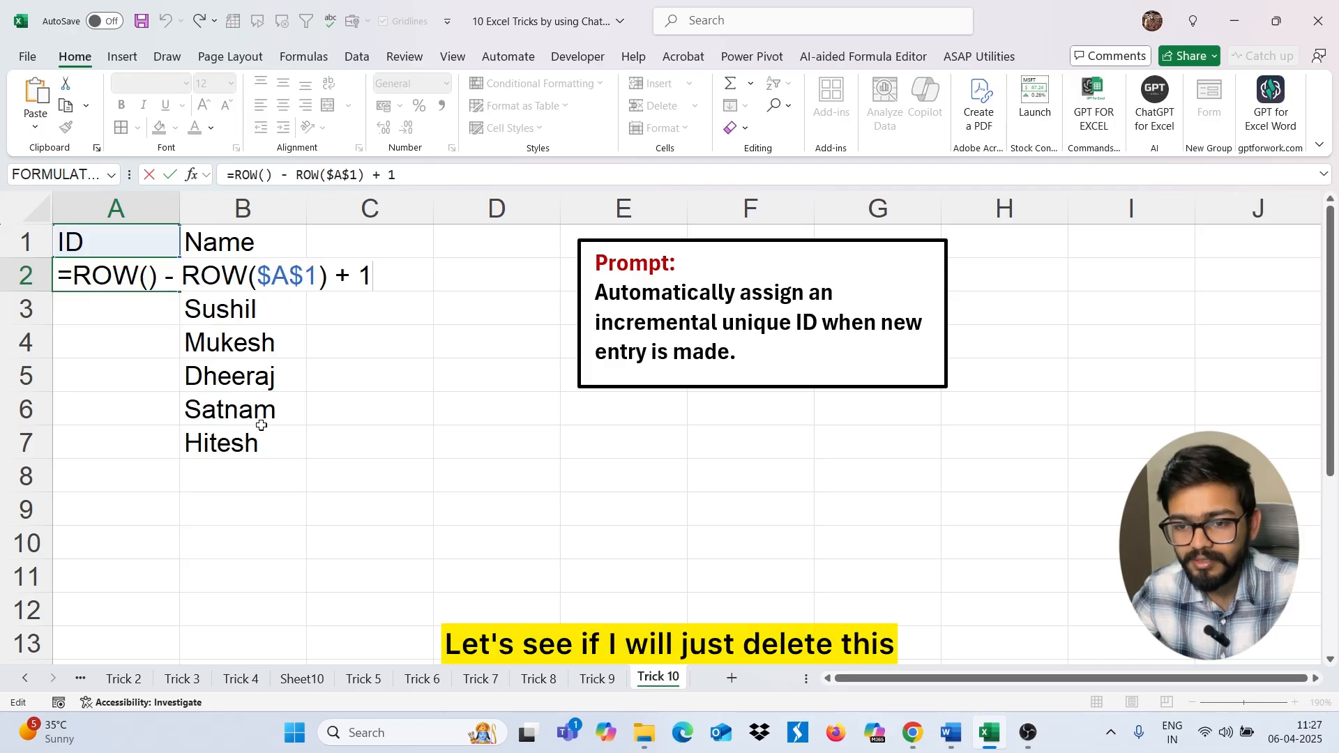
key(BackSpace)
key(Return)
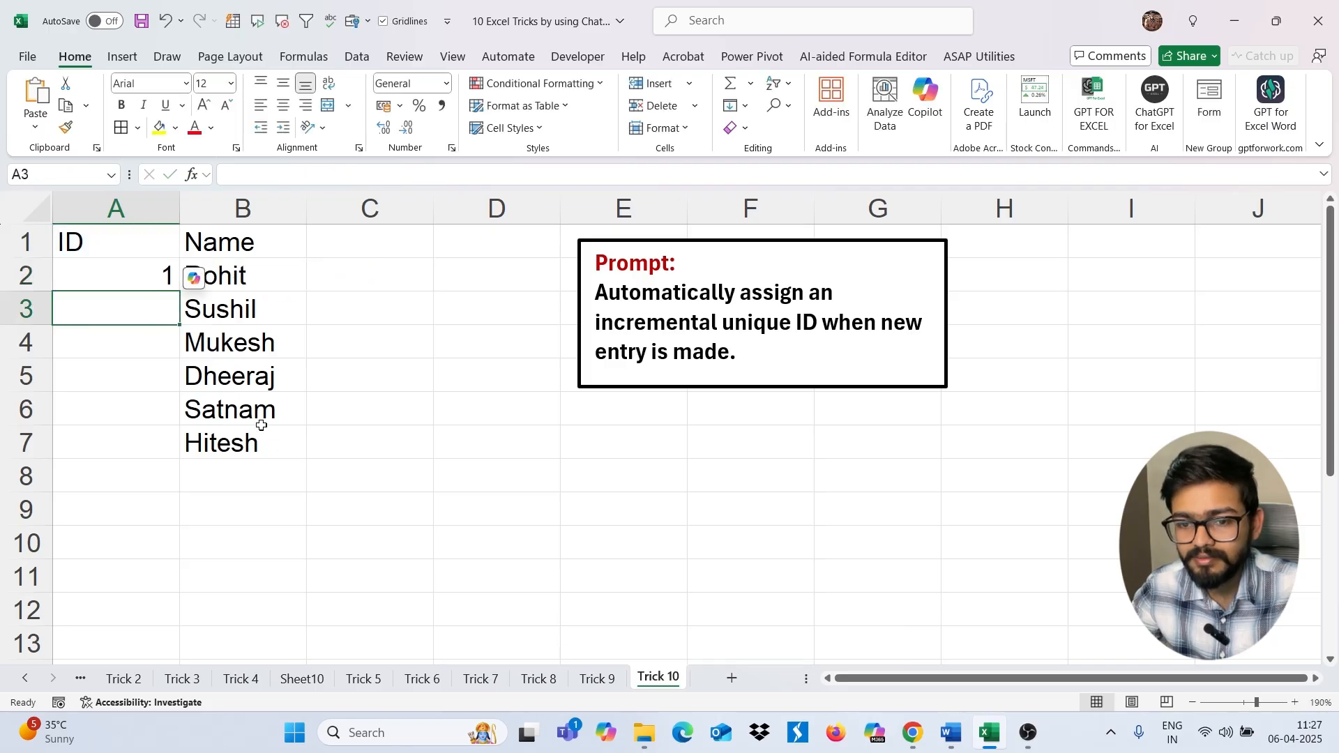
click(114, 277)
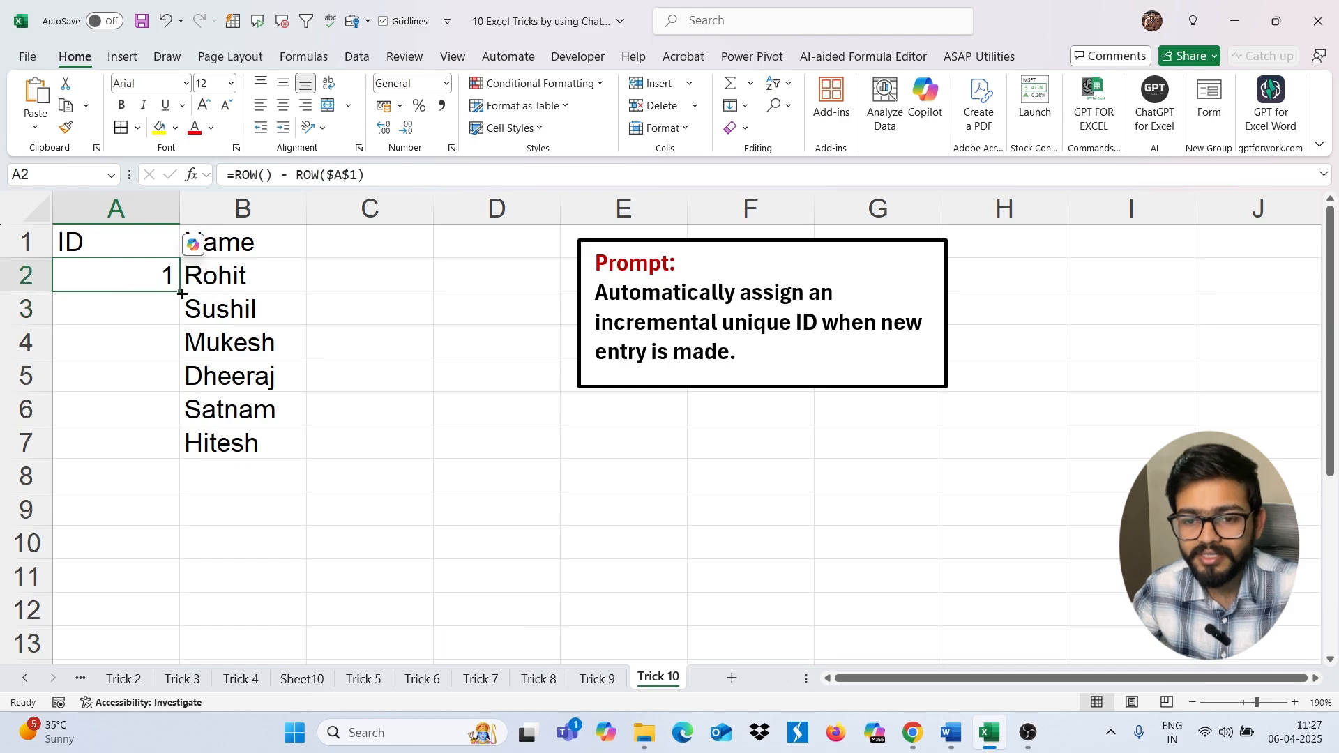
drag(176, 290, 169, 450)
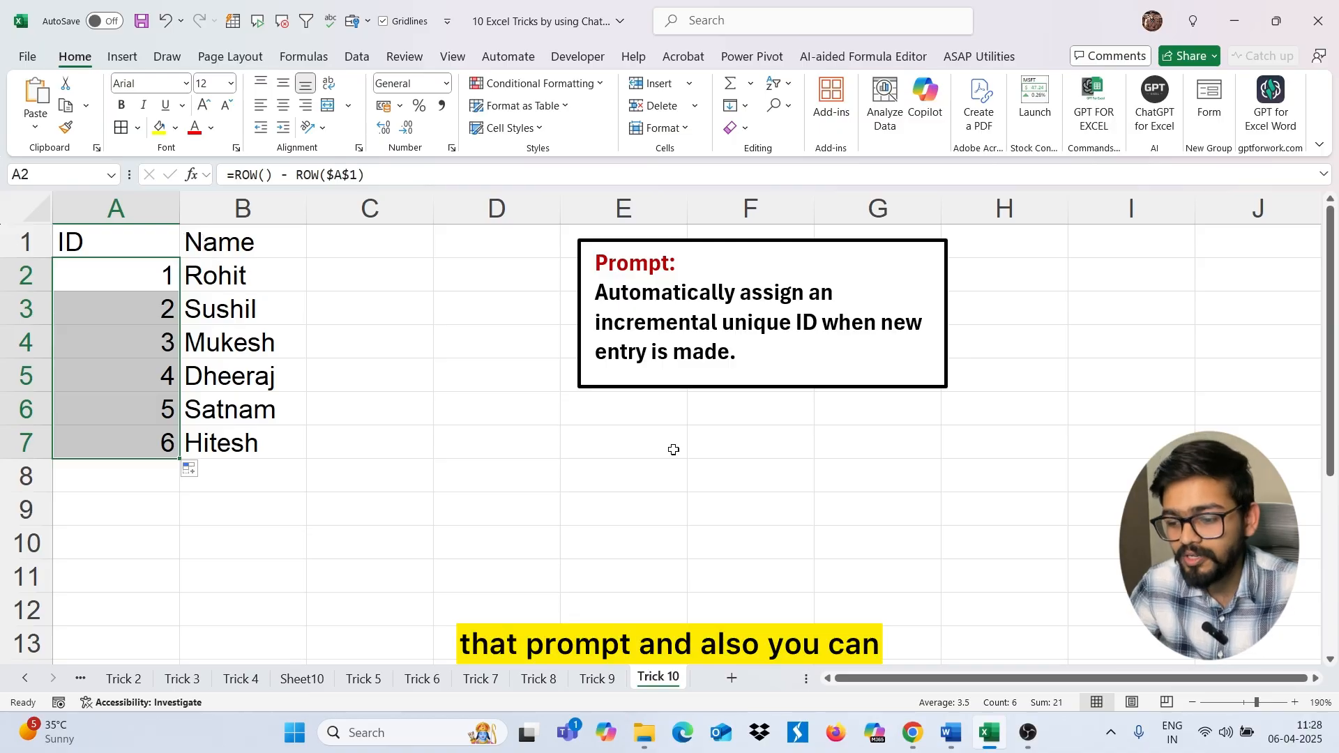
Switch to ChatGPT and submit the prompt "As an Excel Expert, tell me about vlookup" in a new chat.
mouse_move(917, 738)
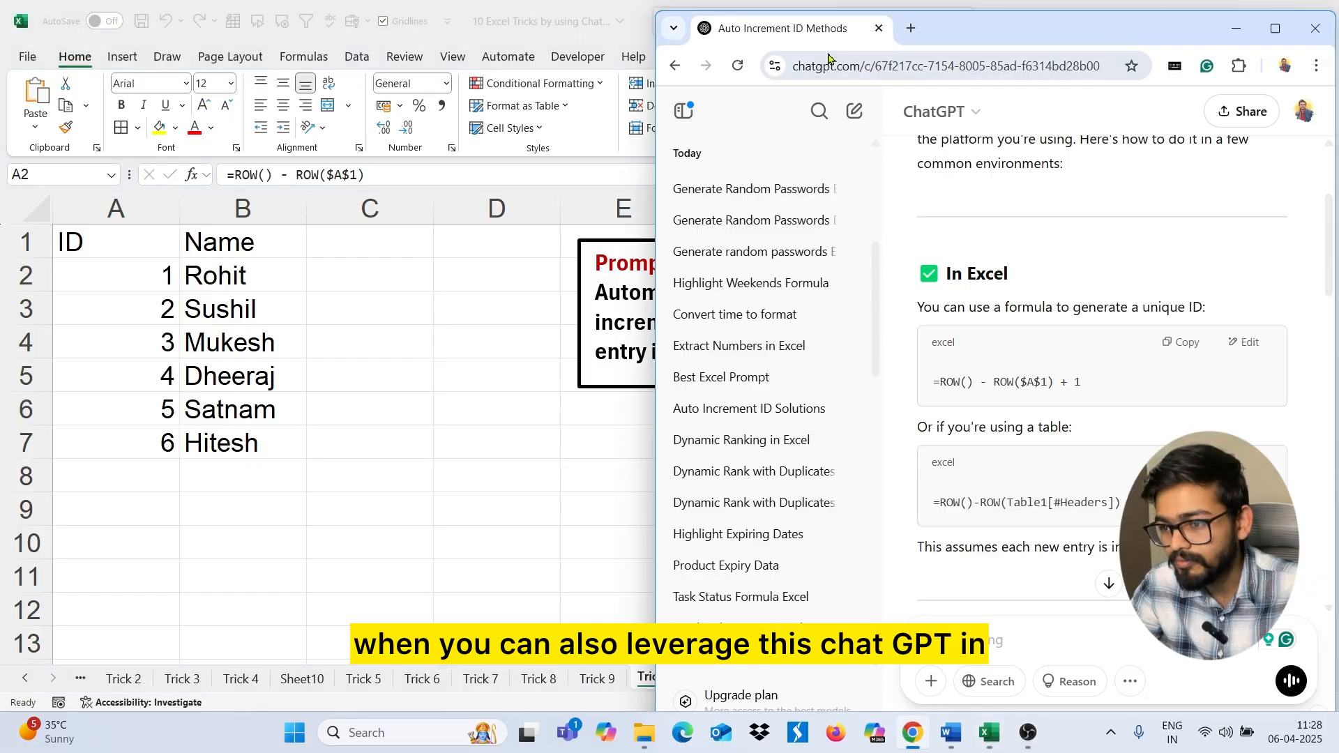
click(852, 111)
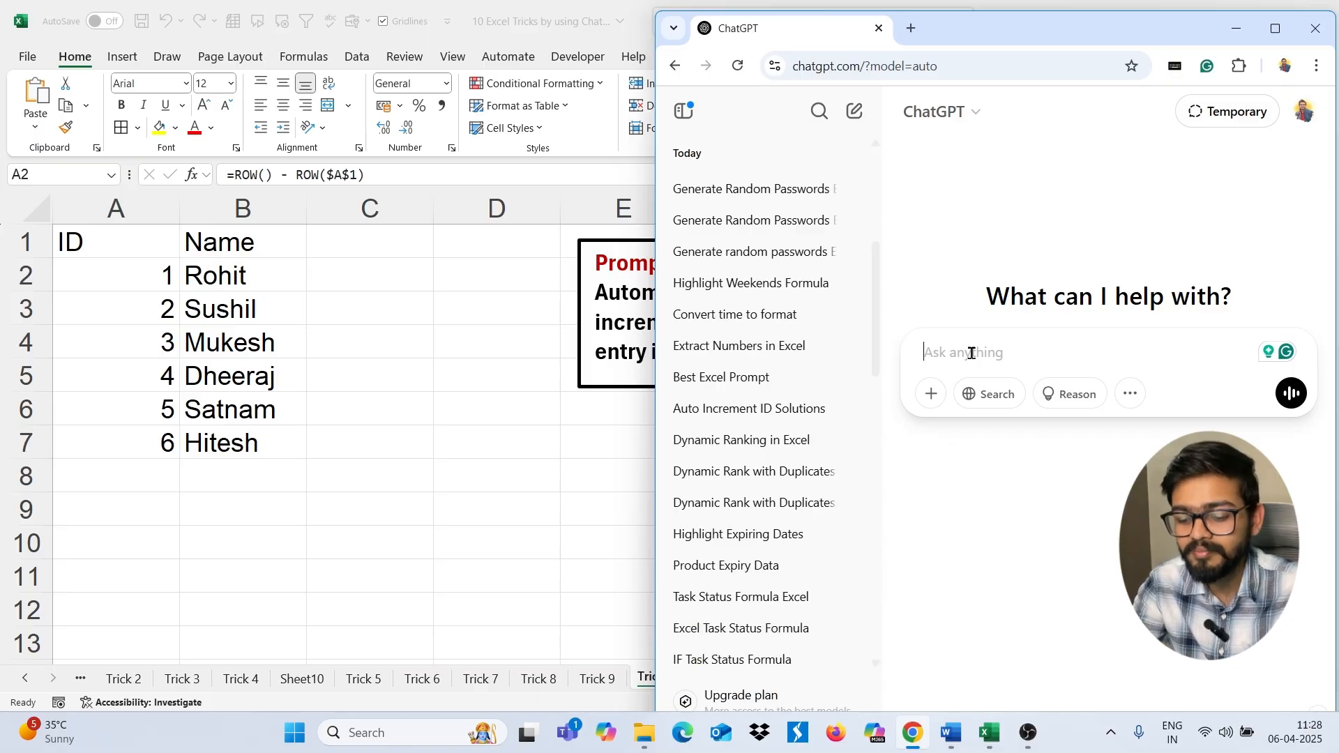
text(As an)
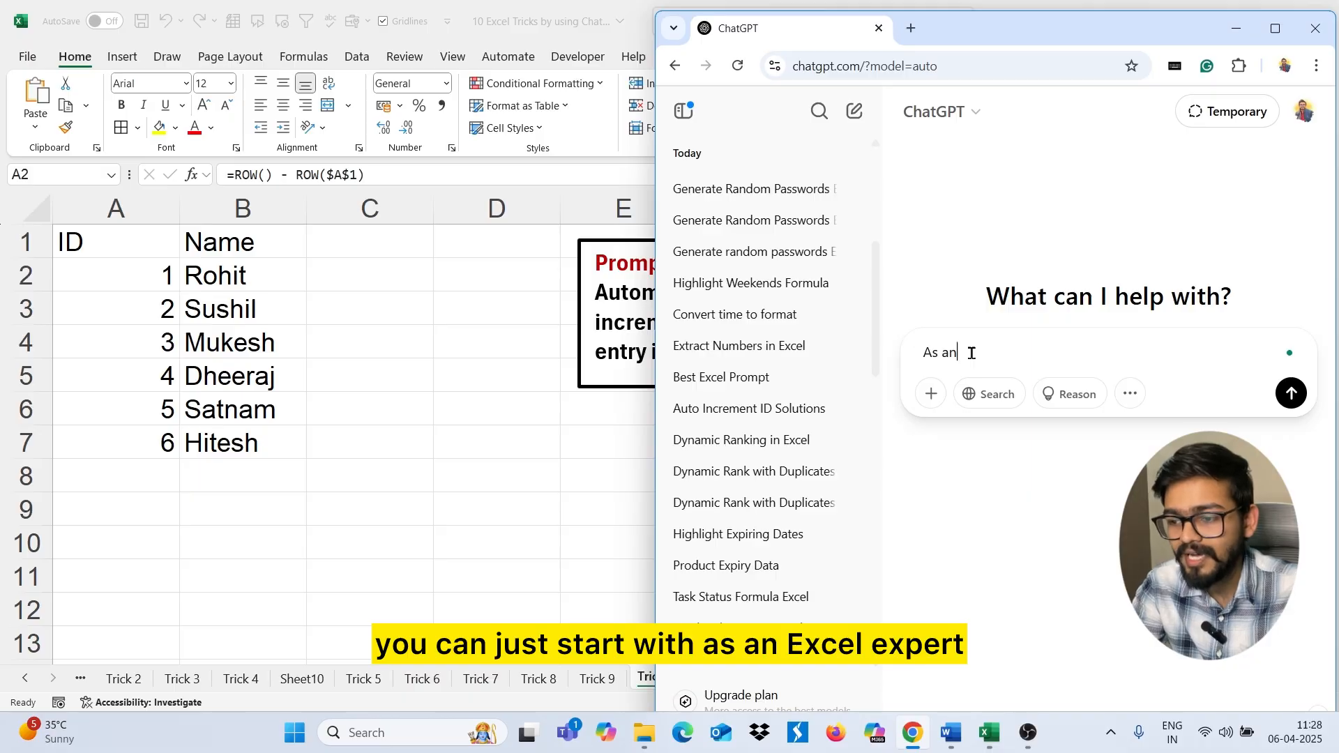
text( Excel )
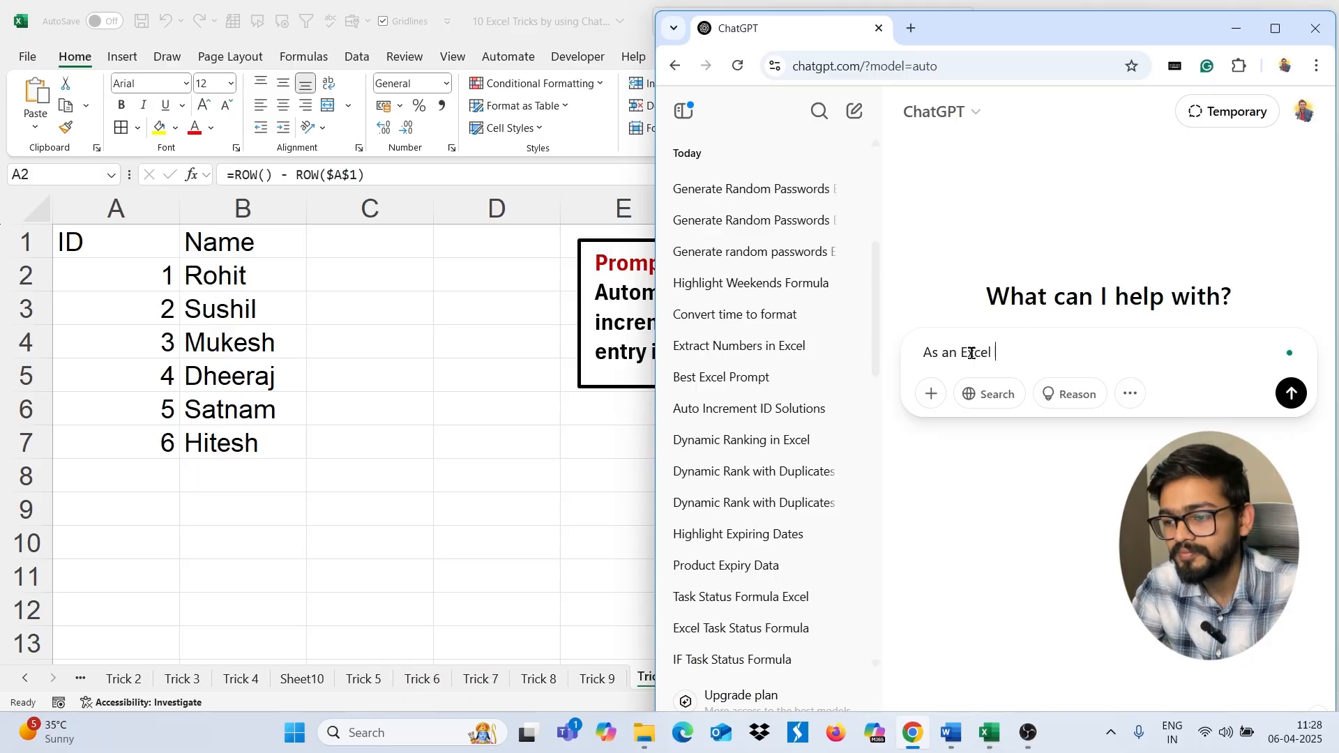
text(Expert,)
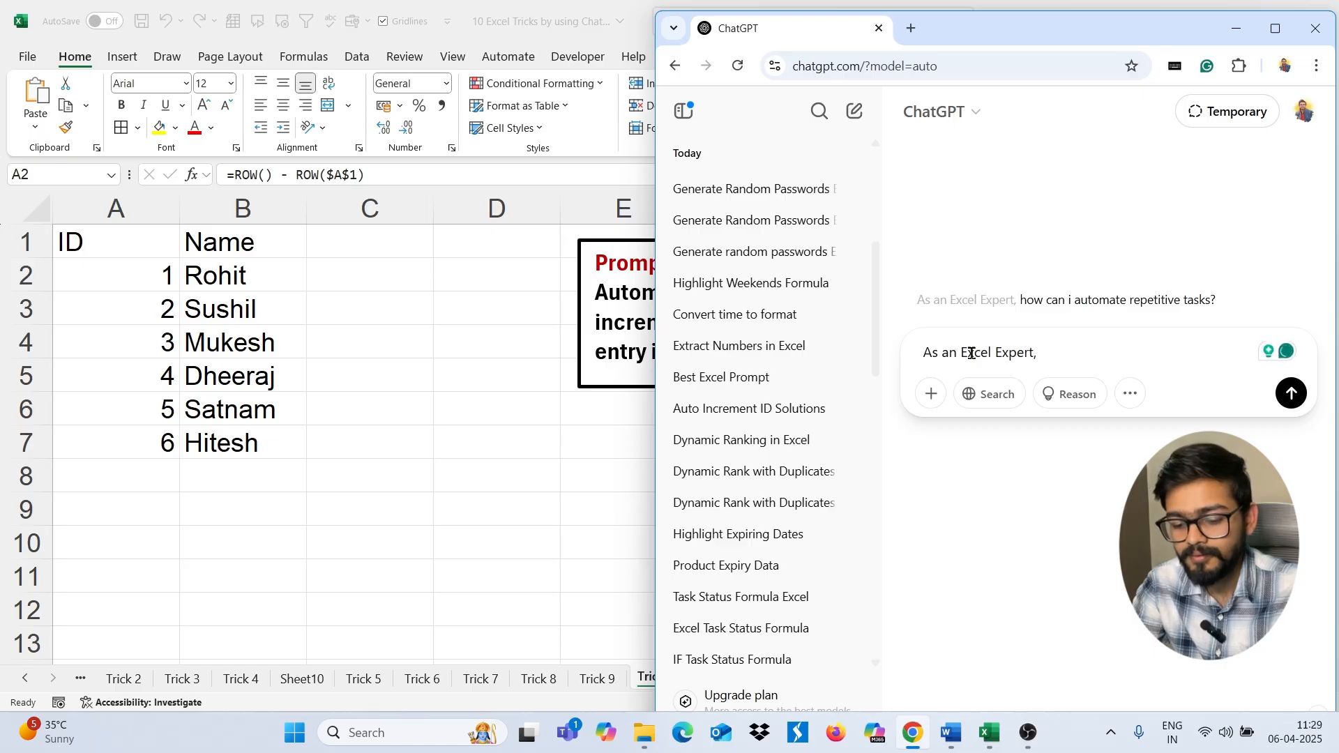
text( tell)
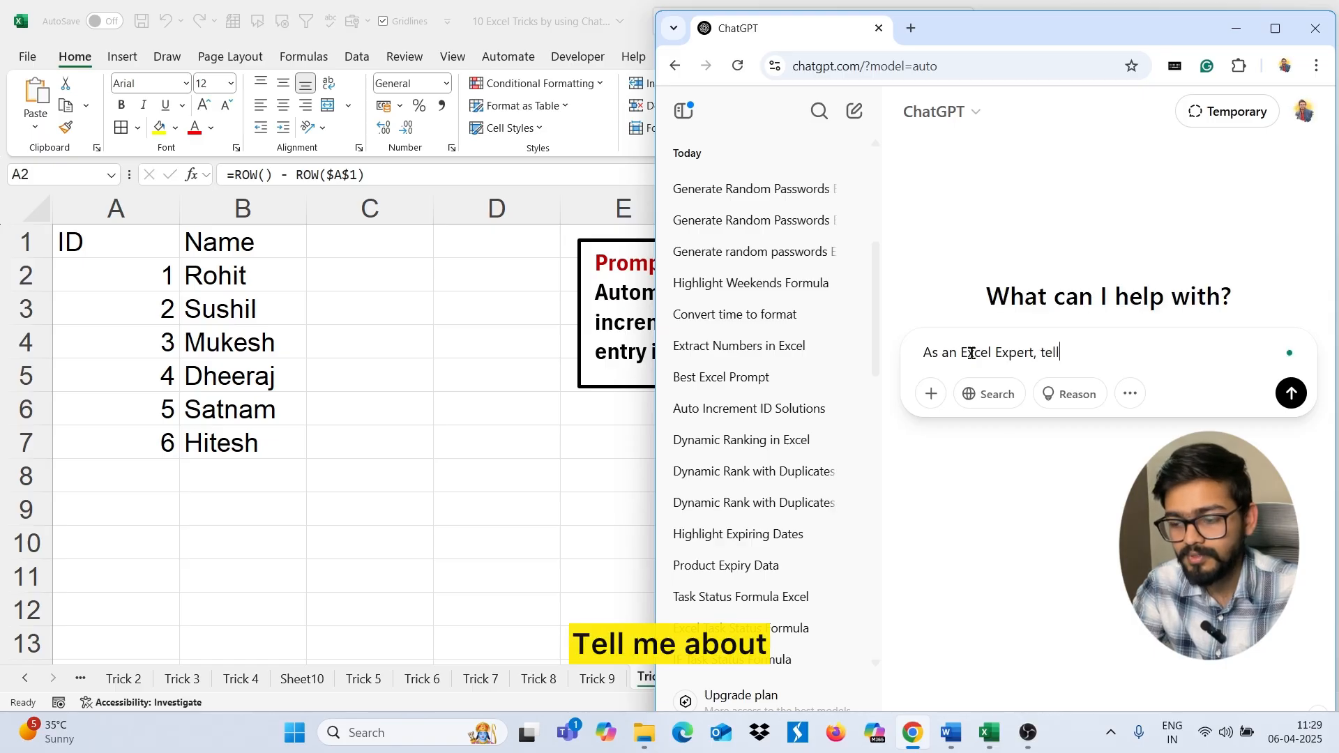
text( me about)
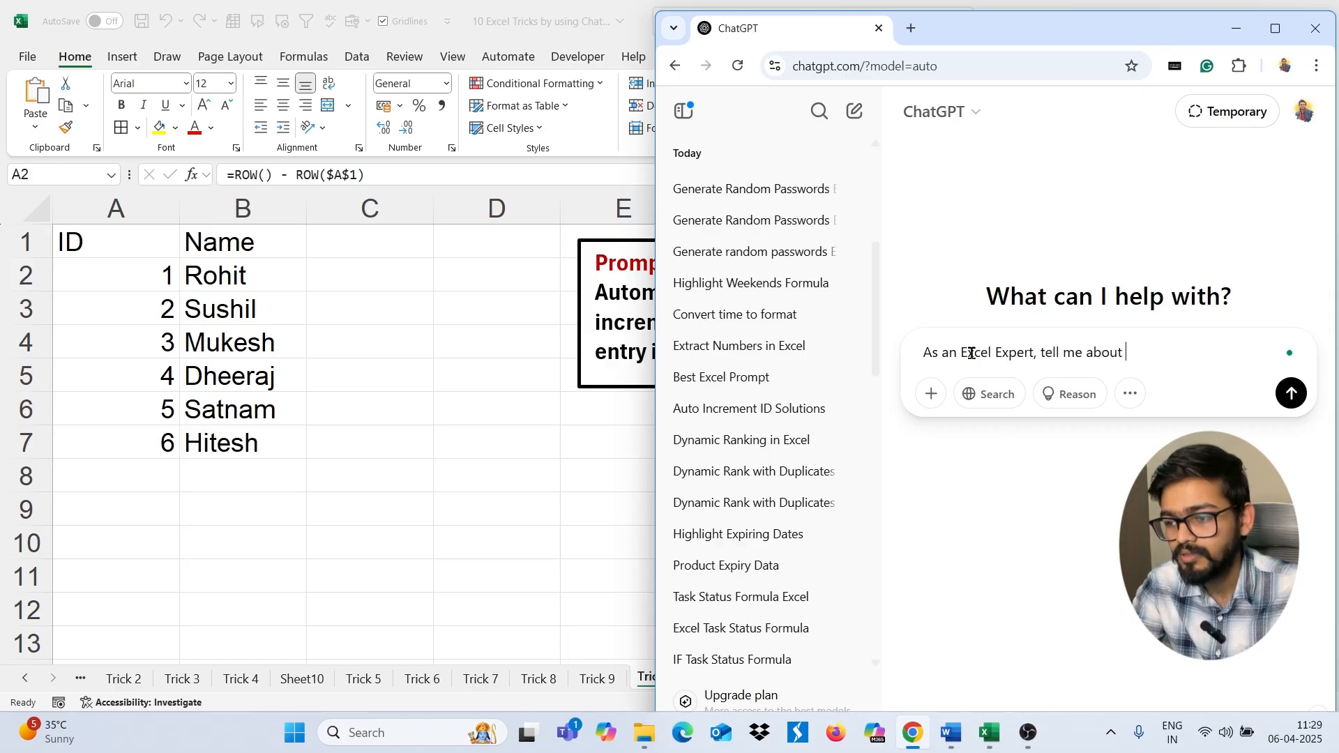
text( vlookup)
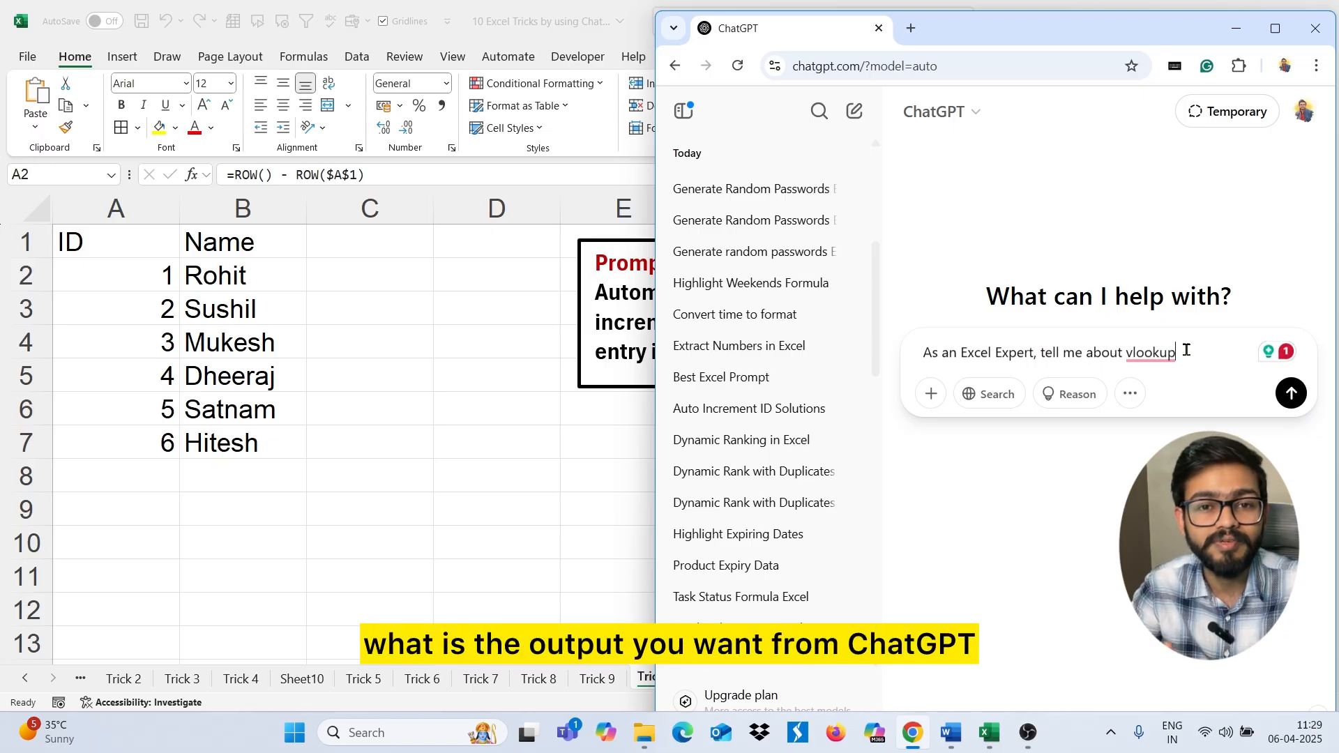
key(Return)
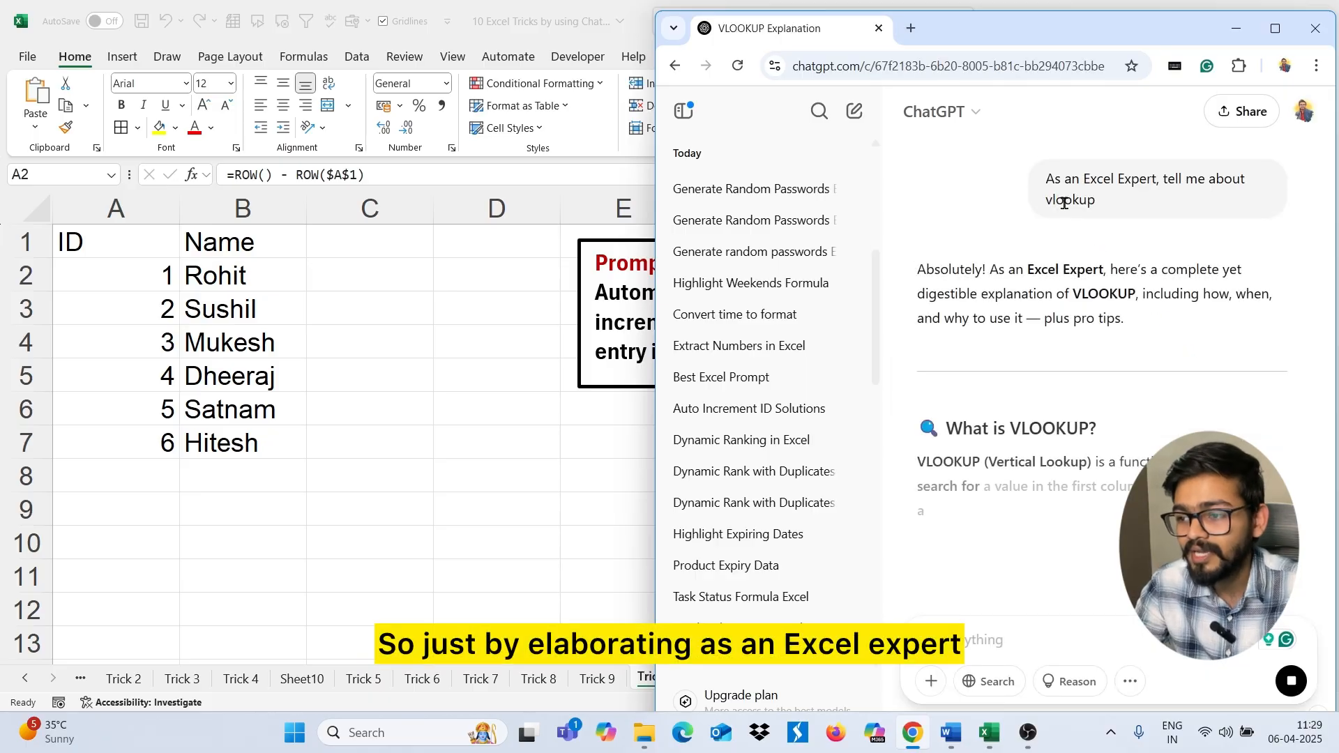
Read through ChatGPT's VLOOKUP explanation, syntax and example, and return to the Trick 10 sheet in Excel.
scroll(1119, 442, down, 1)
scroll(1120, 442, down, 1)
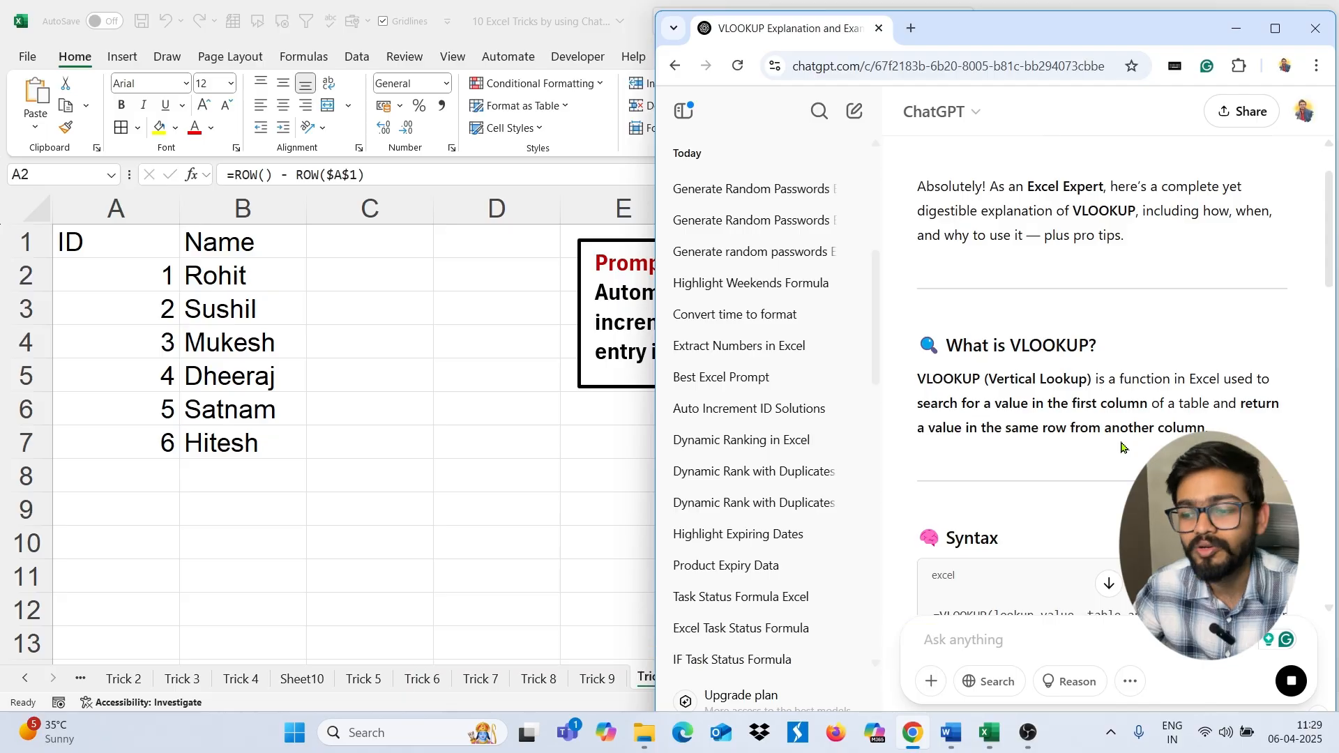
scroll(1121, 447, down, 6)
scroll(1121, 447, down, 1)
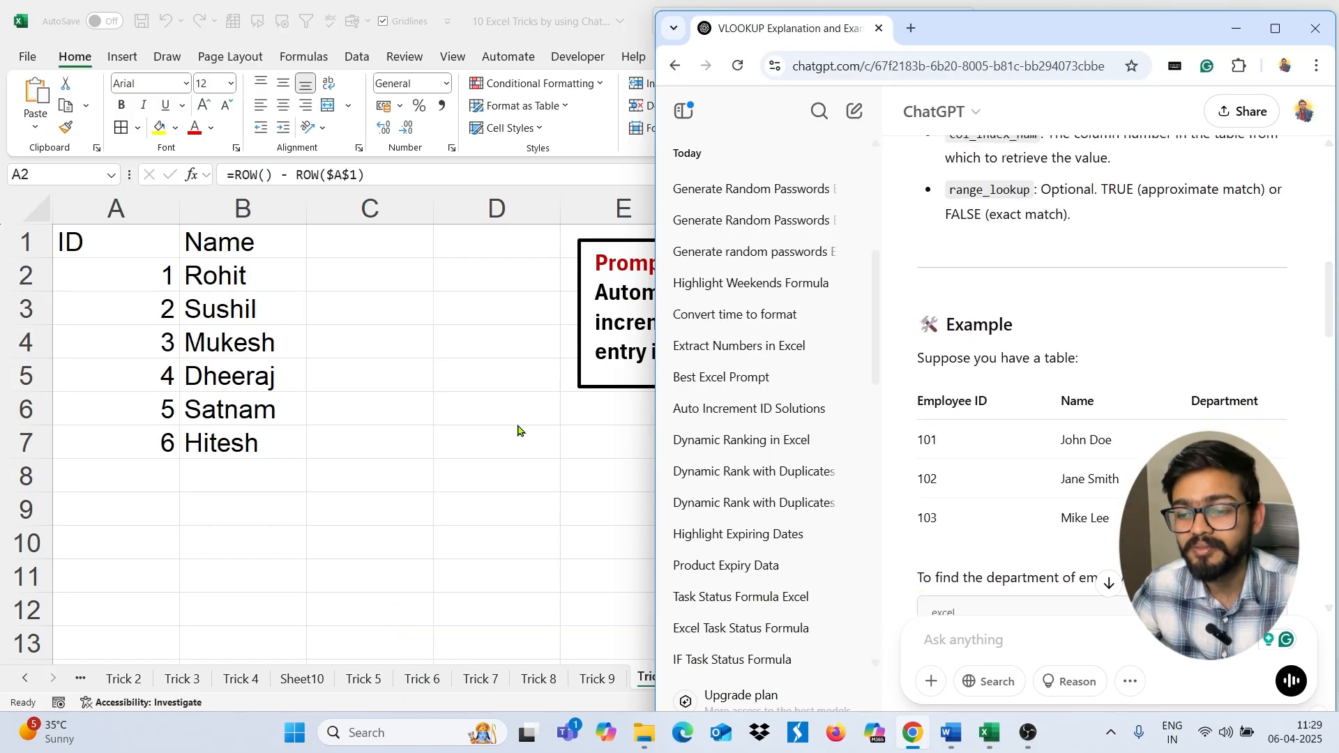
key(alt+Tab)
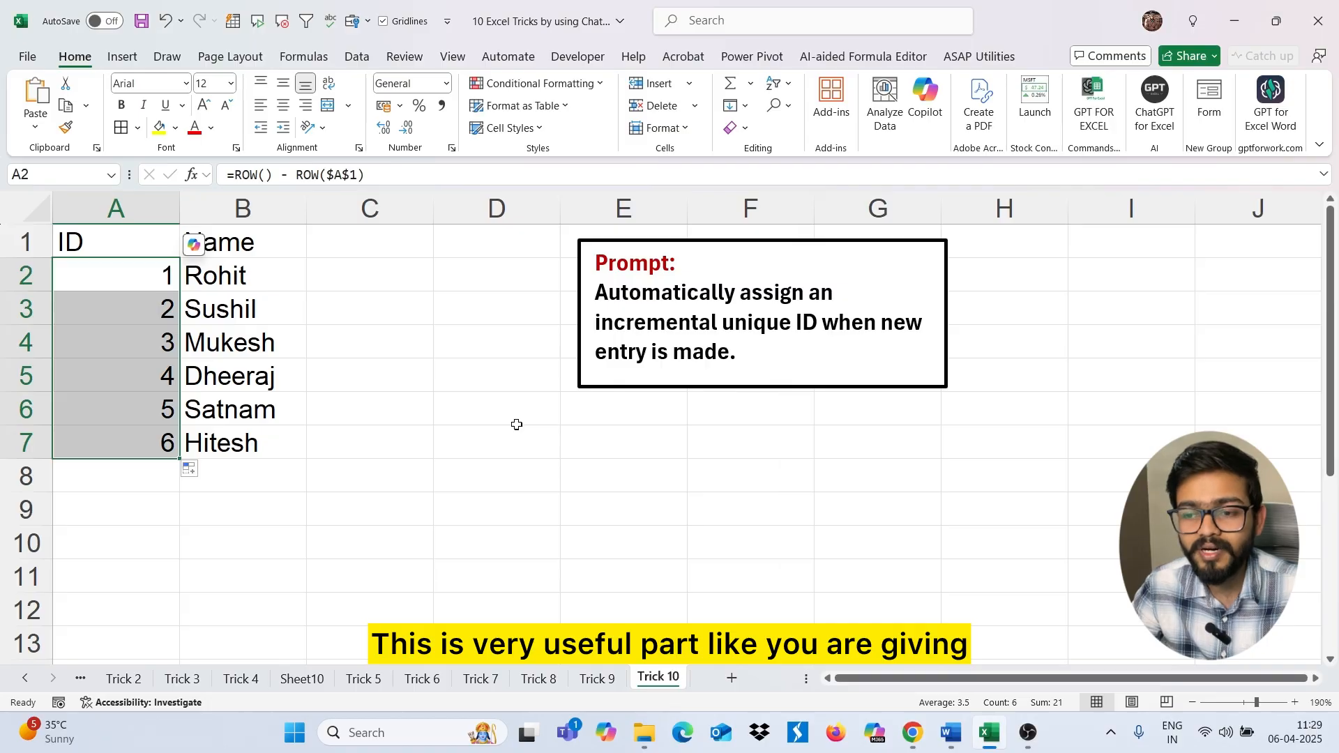